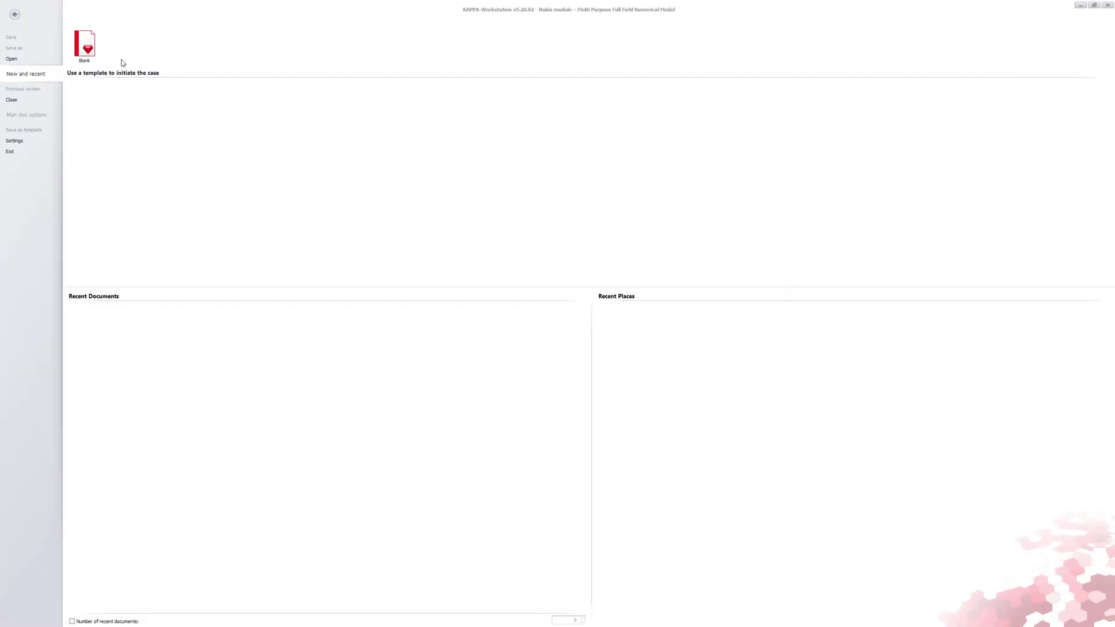
# - Start a blank-template document, review its unit and comment settings, and advance to first run options
pyautogui.click(87, 56)
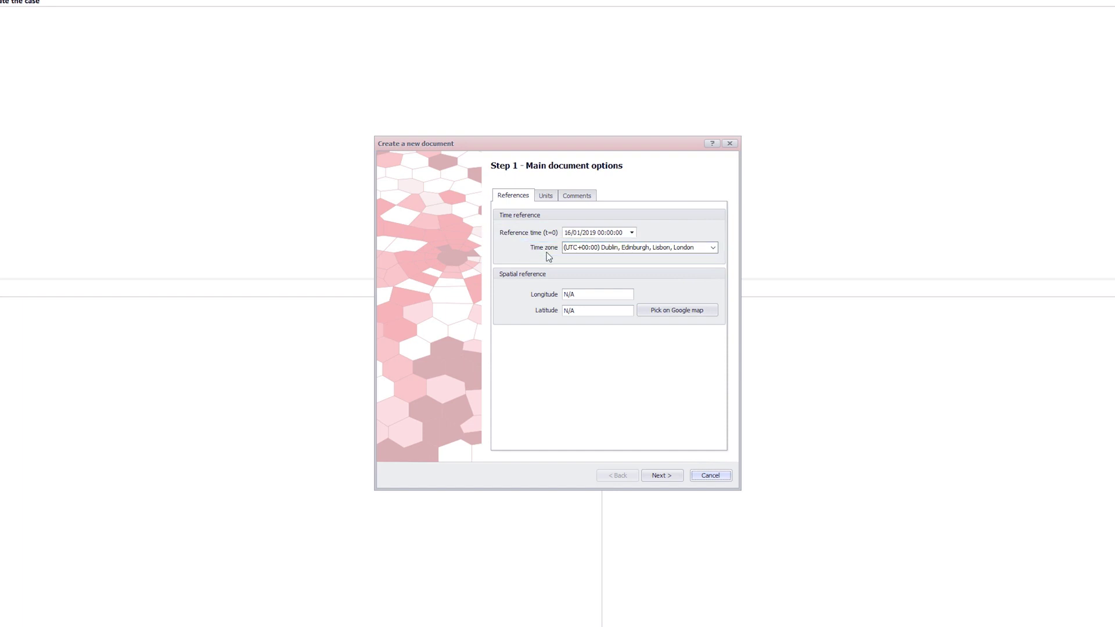
pyautogui.click(548, 200)
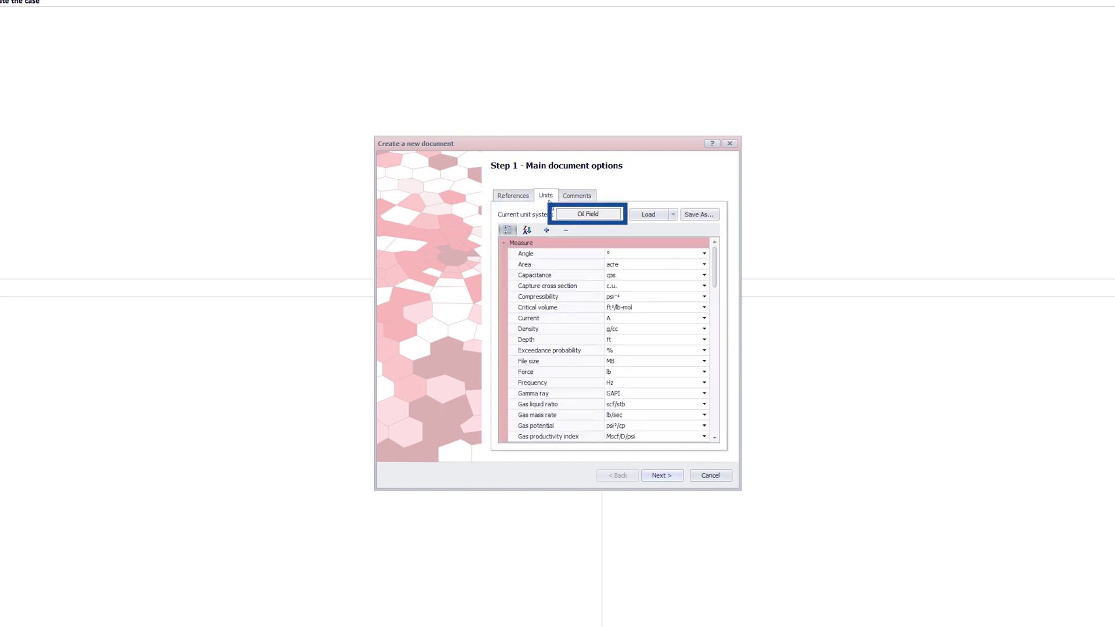
pyautogui.click(673, 215)
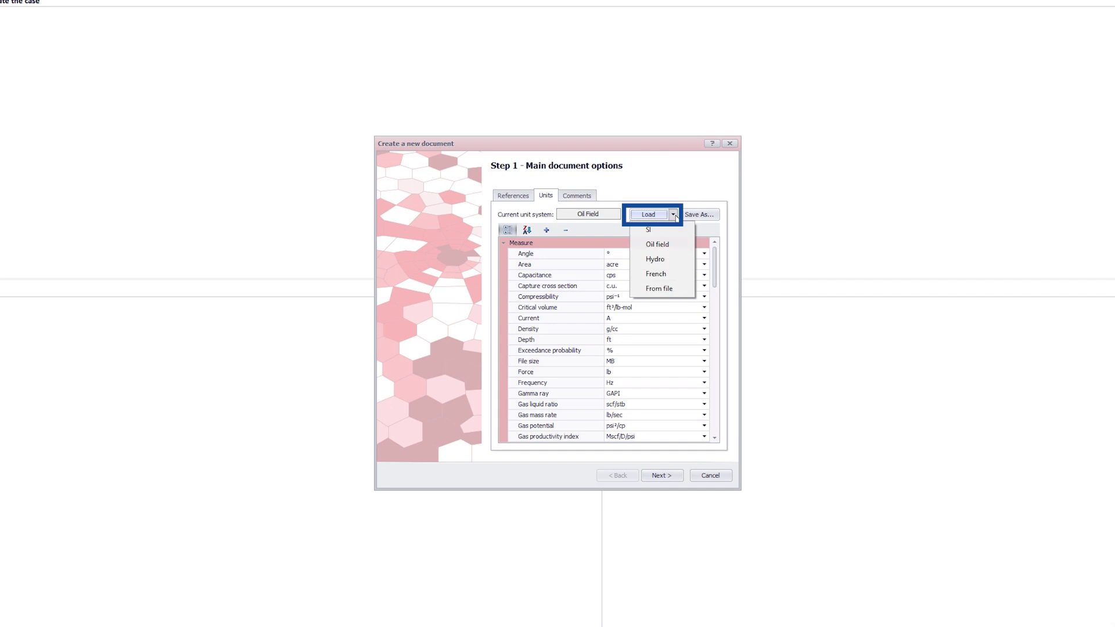
pyautogui.click(673, 215)
pyautogui.click(592, 196)
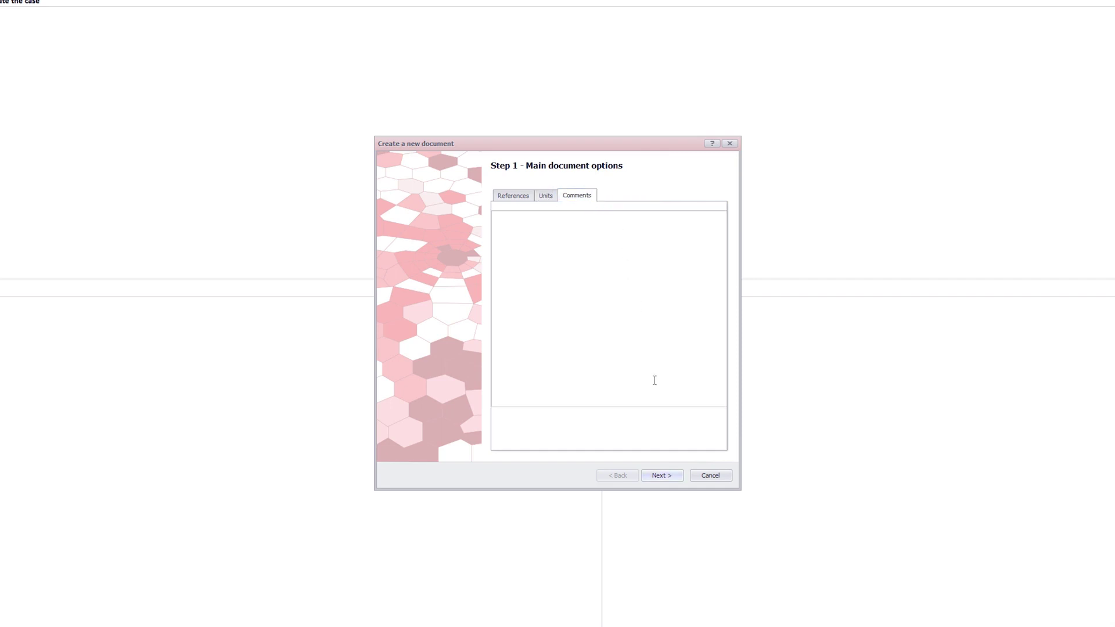
pyautogui.click(661, 475)
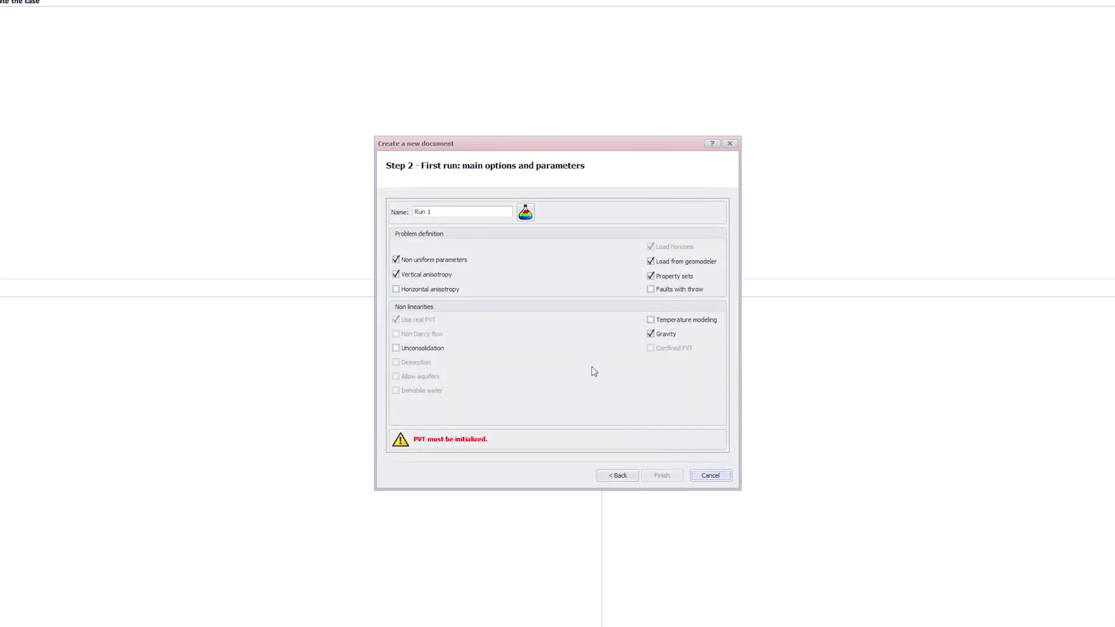
# - Define saturated oil plus water PVT, rename the run 'Rubis workflow', and finish creating the document
pyautogui.click(526, 215)
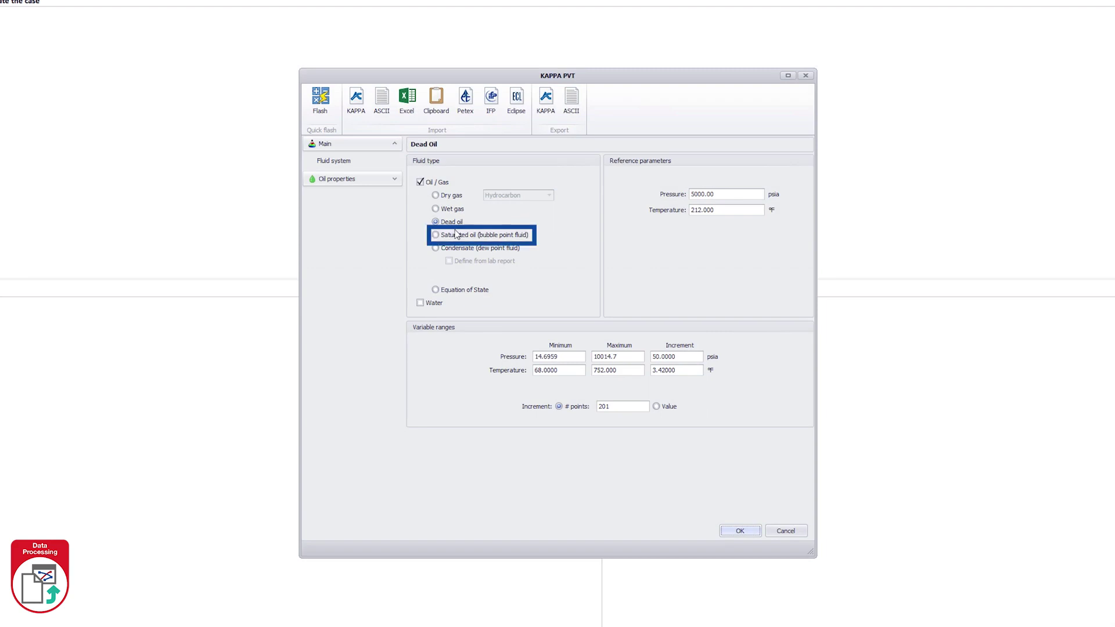
pyautogui.click(435, 235)
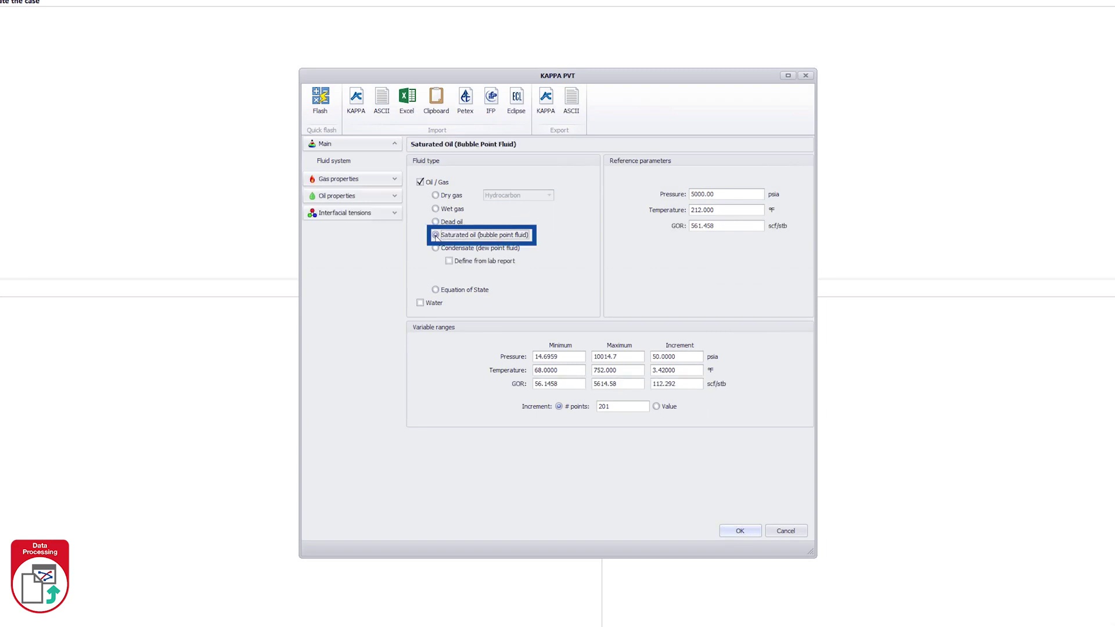
pyautogui.click(420, 303)
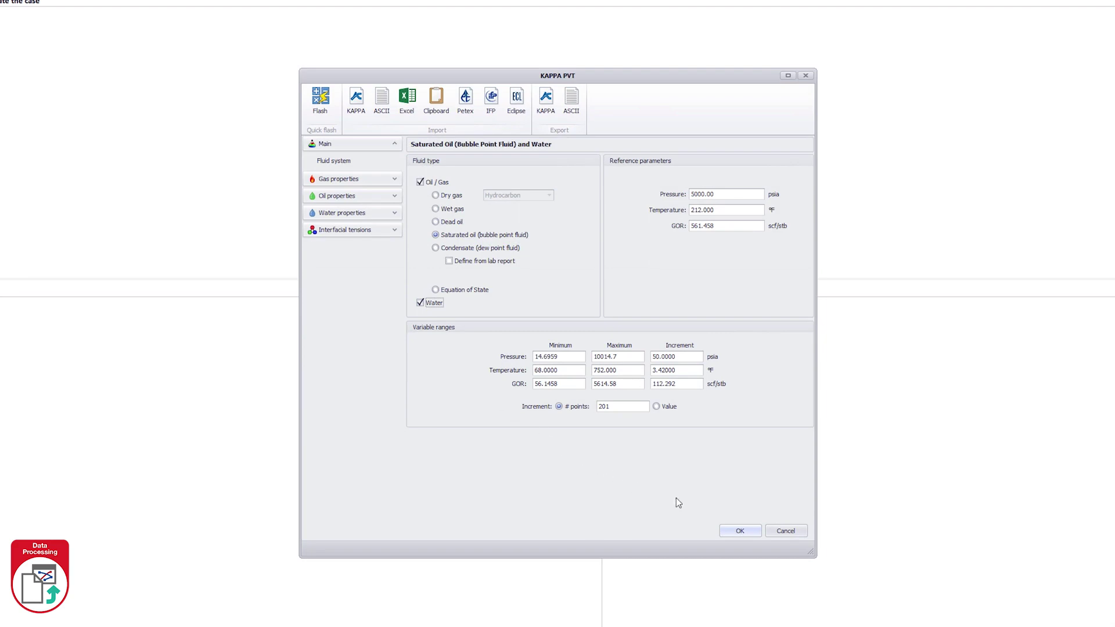
pyautogui.click(731, 530)
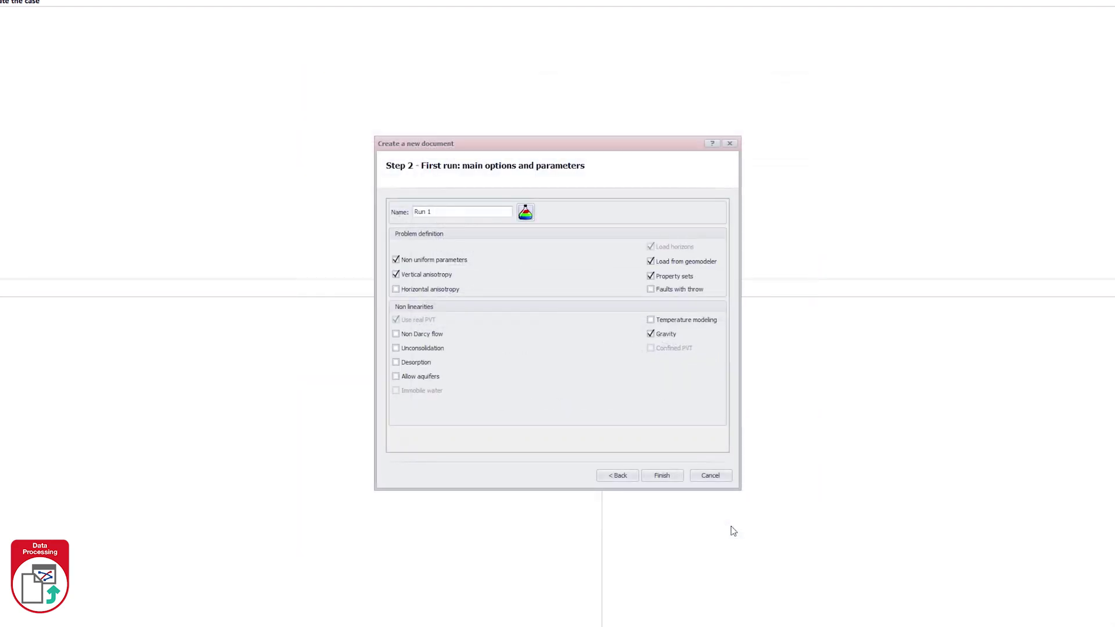
pyautogui.moveTo(434, 212); pyautogui.dragTo(422, 213)
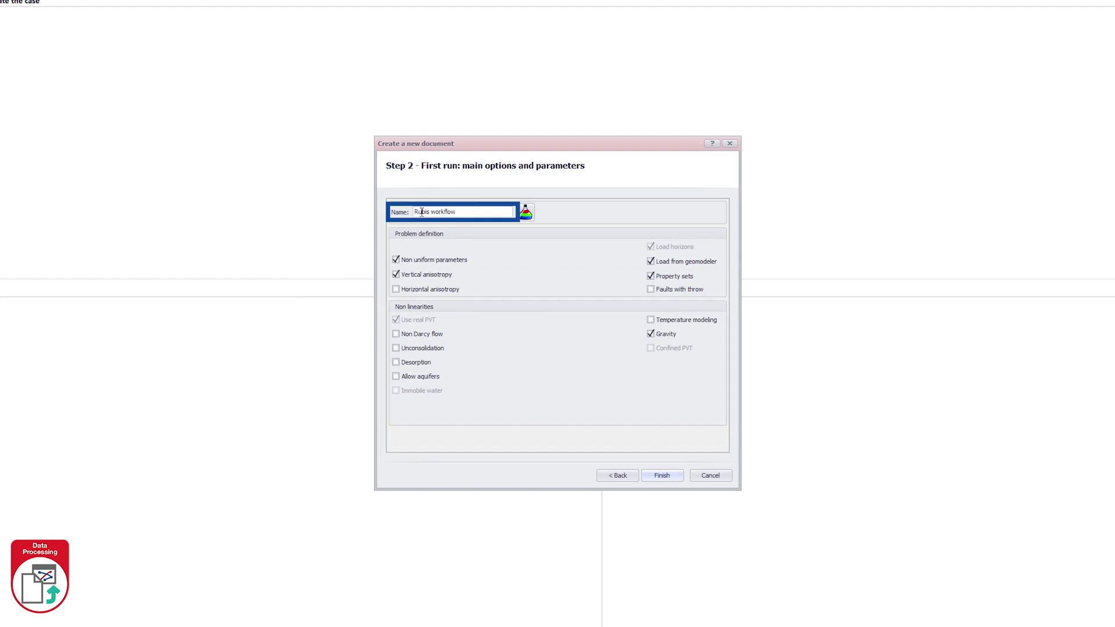
pyautogui.click(674, 479)
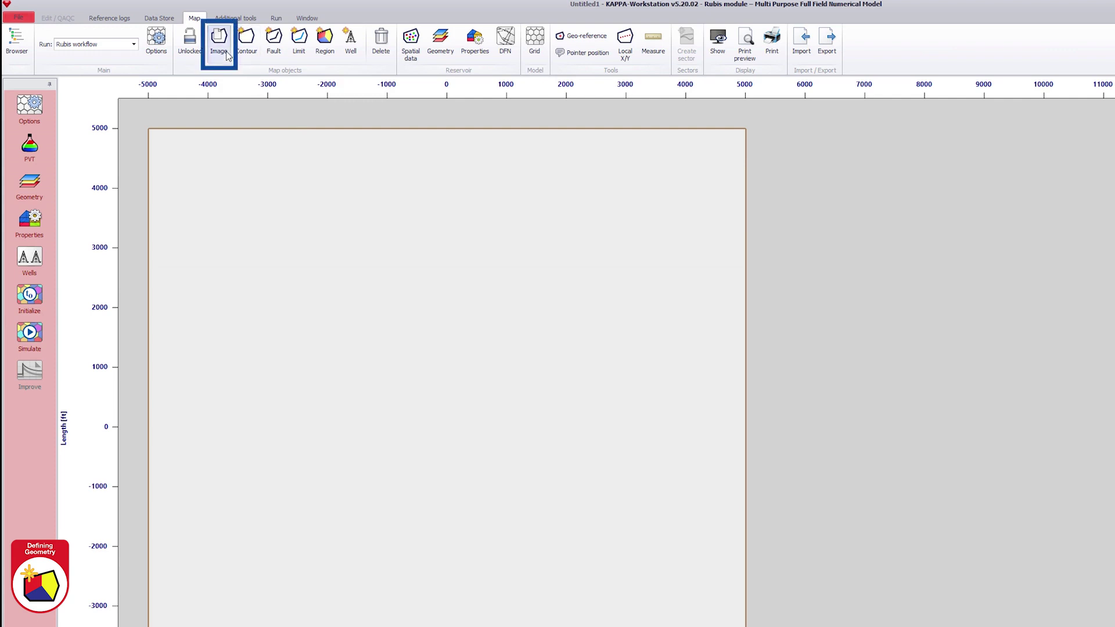
# - Import NUMEX01_FieldMap.jpg as the background image of the map
pyautogui.click(167, 35)
pyautogui.click(262, 79)
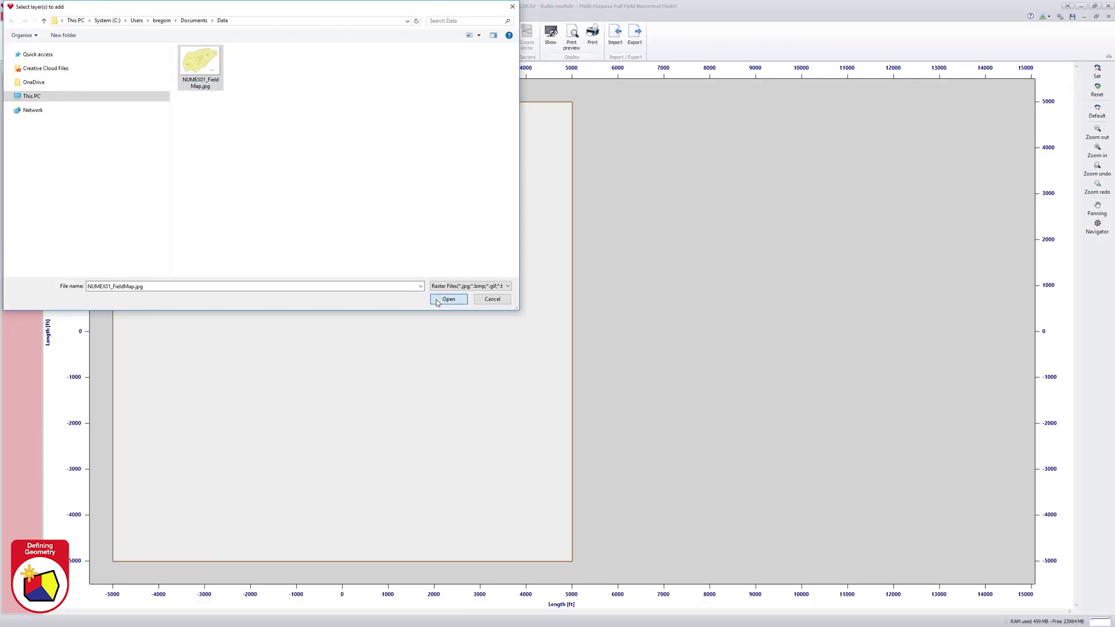
pyautogui.click(583, 385)
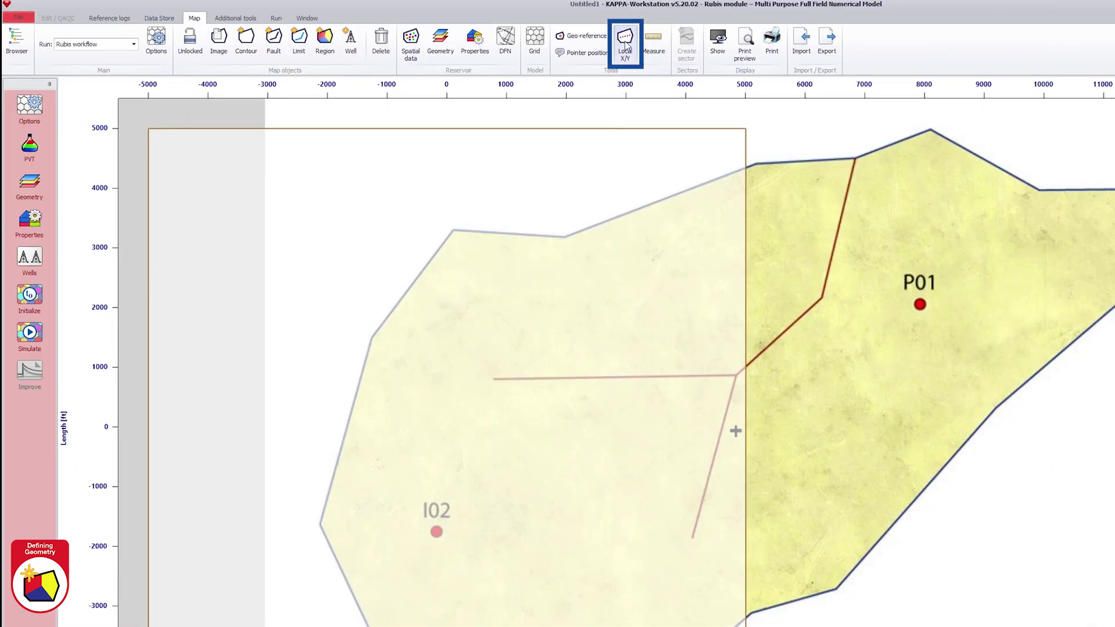
# - Set the map origin at the fault junction
pyautogui.click(480, 36)
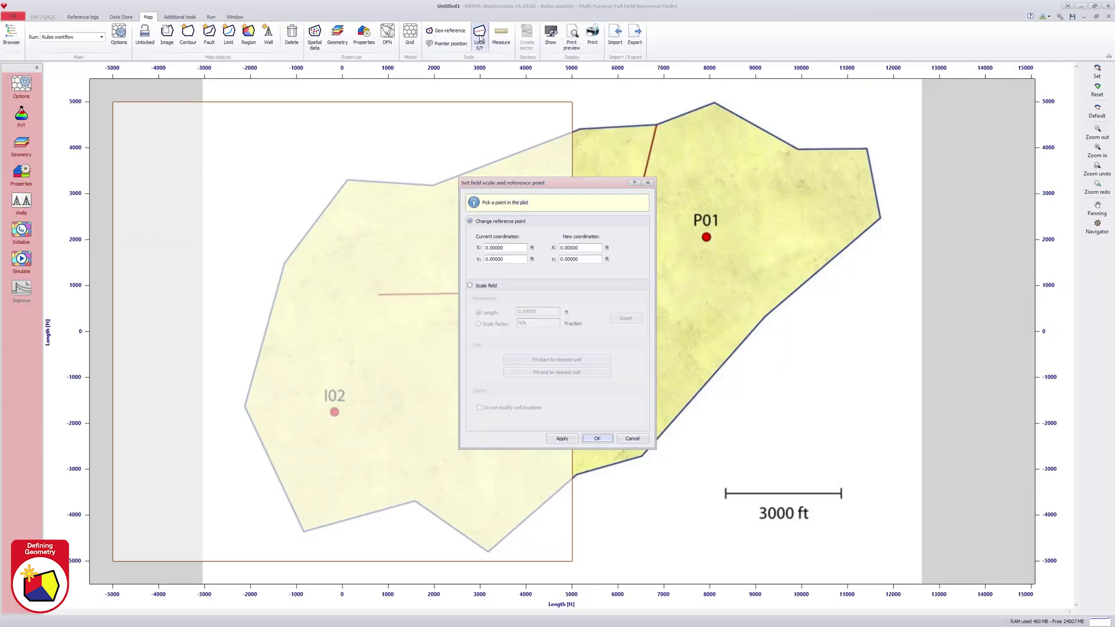
pyautogui.moveTo(729, 235); pyautogui.dragTo(1030, 244)
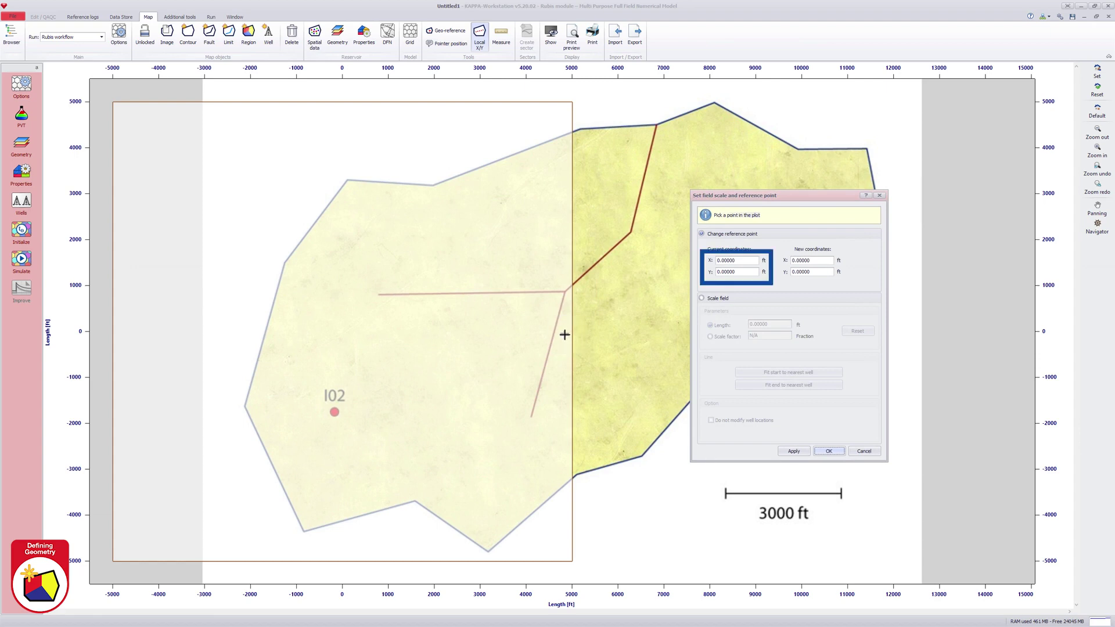
pyautogui.click(565, 334)
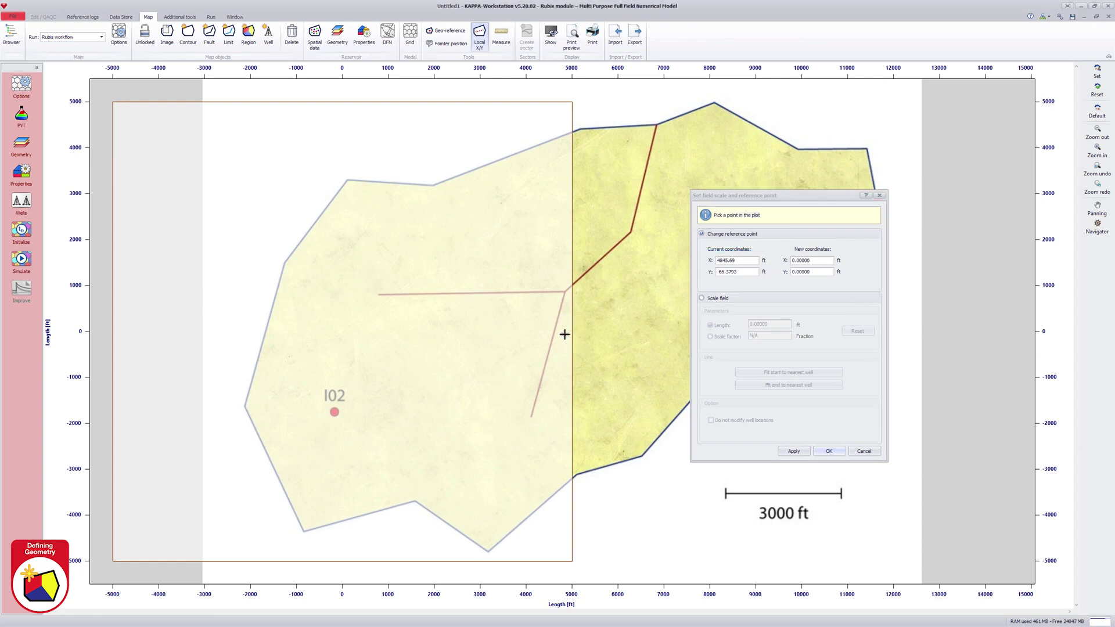
pyautogui.click(818, 454)
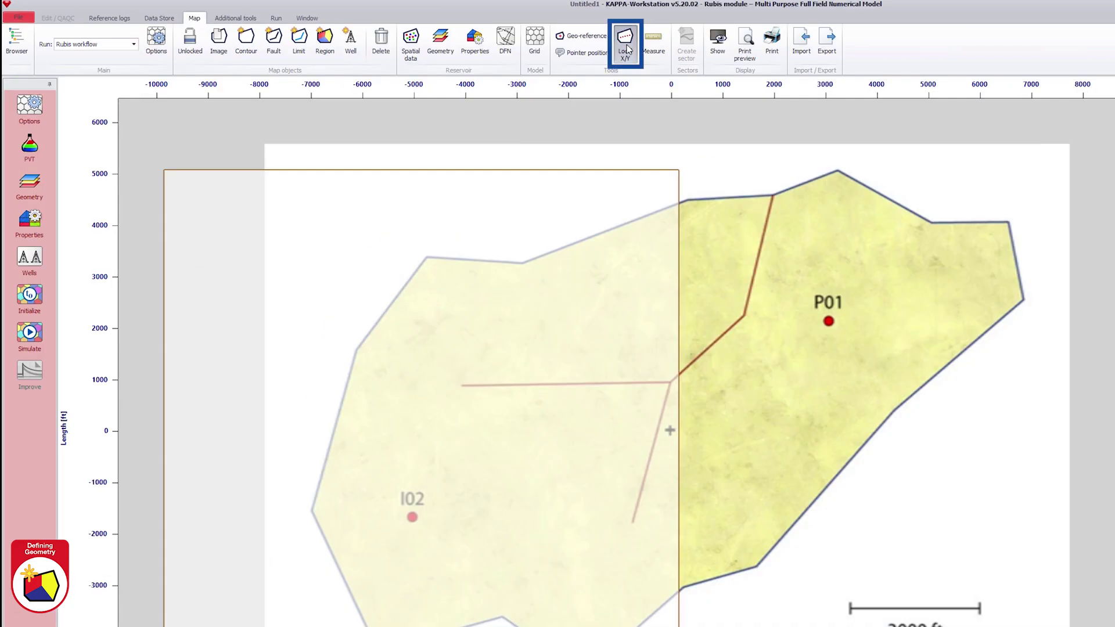
# - Scale the field map by tracing the scale bar and setting its length to 3000 ft
pyautogui.click(625, 46)
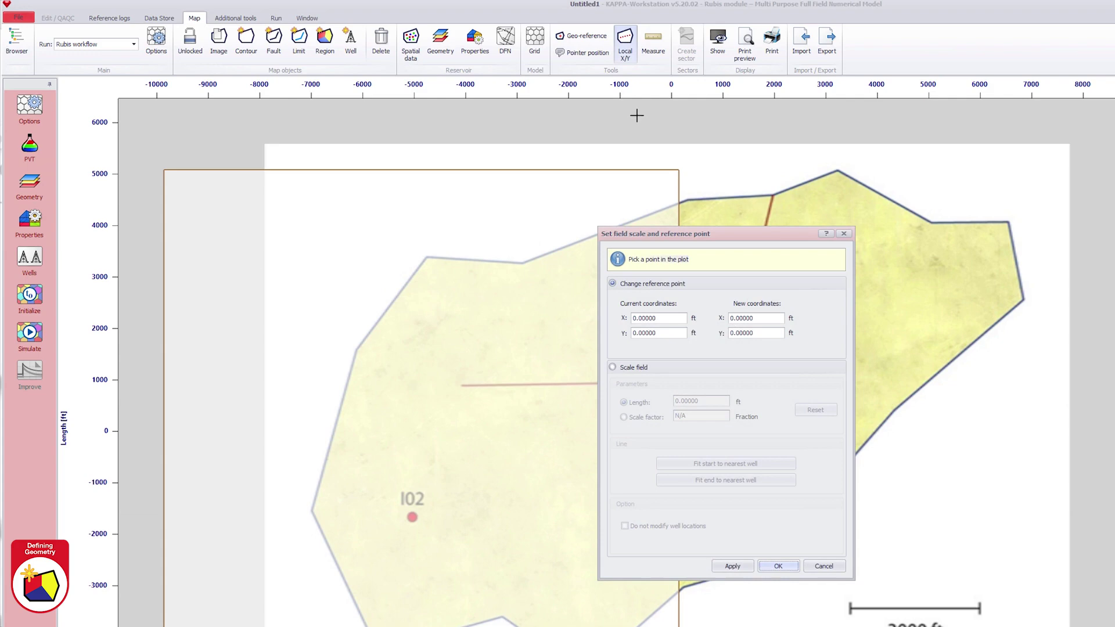
pyautogui.click(612, 367)
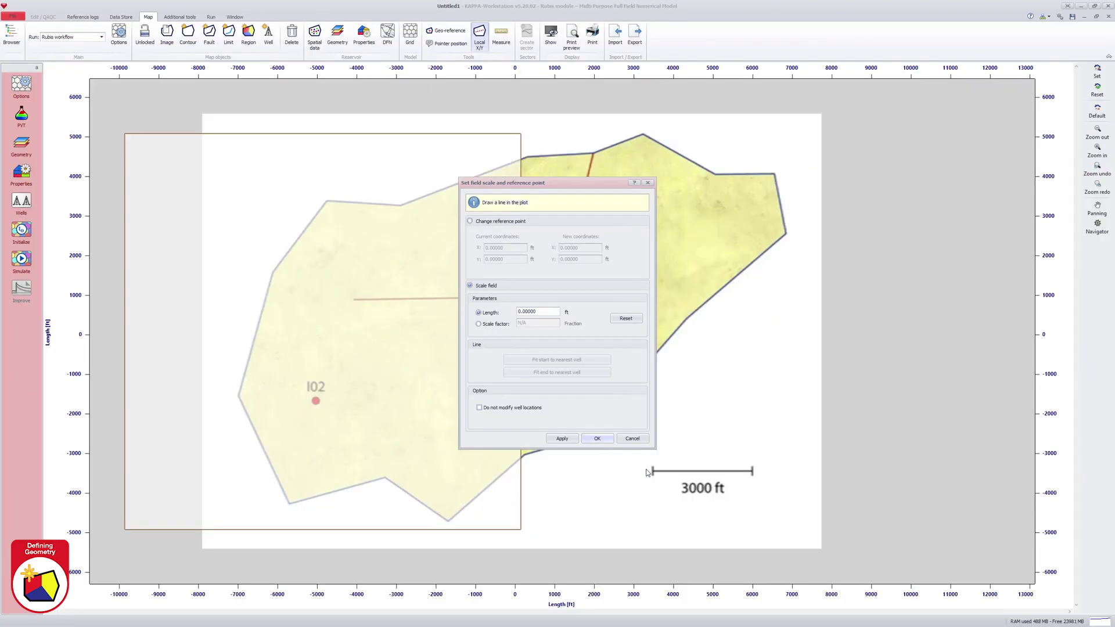
pyautogui.moveTo(653, 473); pyautogui.dragTo(753, 473)
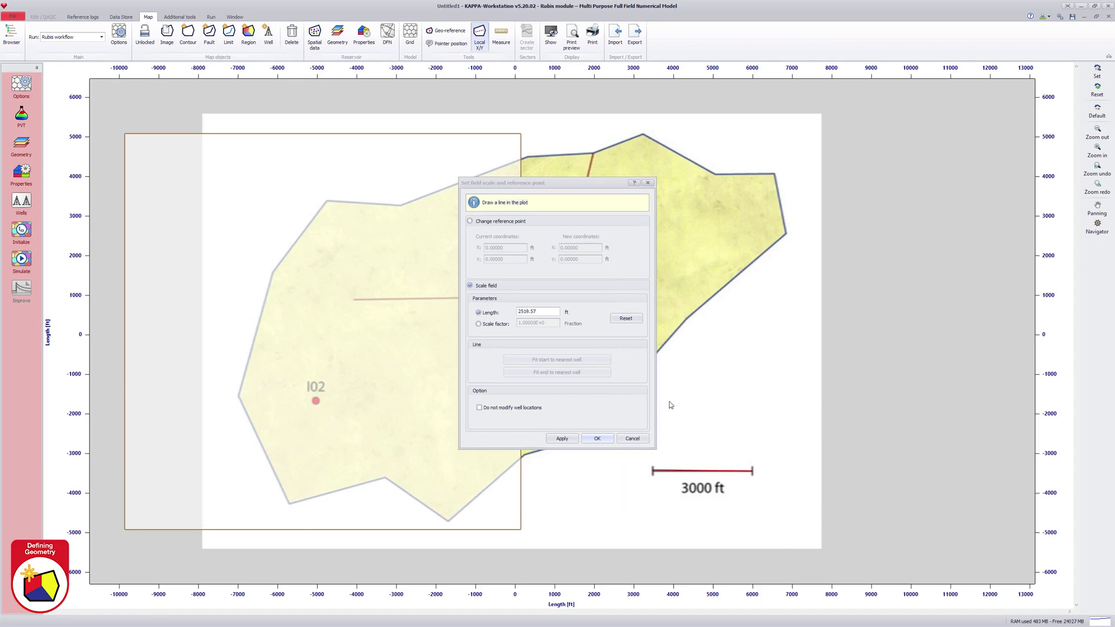
pyautogui.doubleClick(549, 312)
pyautogui.write('3000')
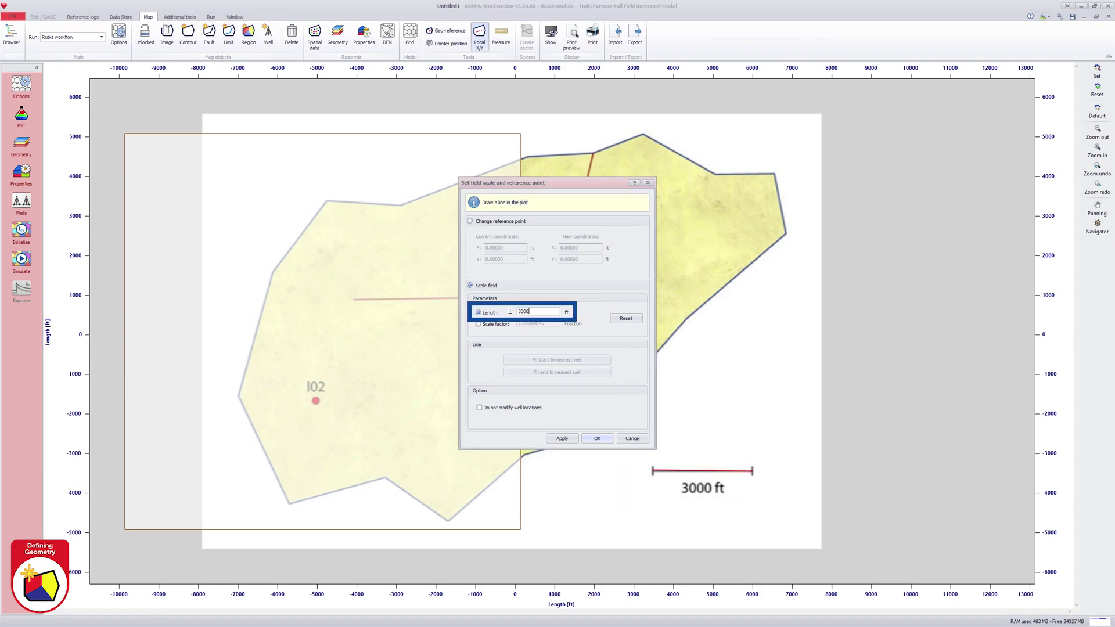
pyautogui.click(595, 439)
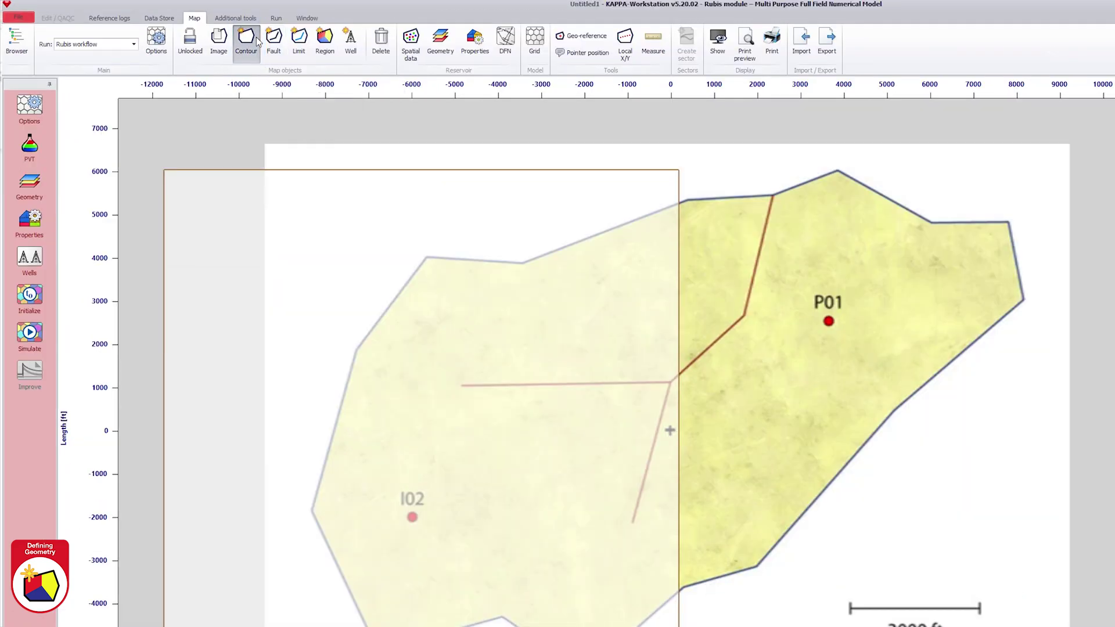
# - Trace the closed reservoir outline contour around the field map
pyautogui.click(256, 40)
pyautogui.click(838, 170)
pyautogui.click(1022, 300)
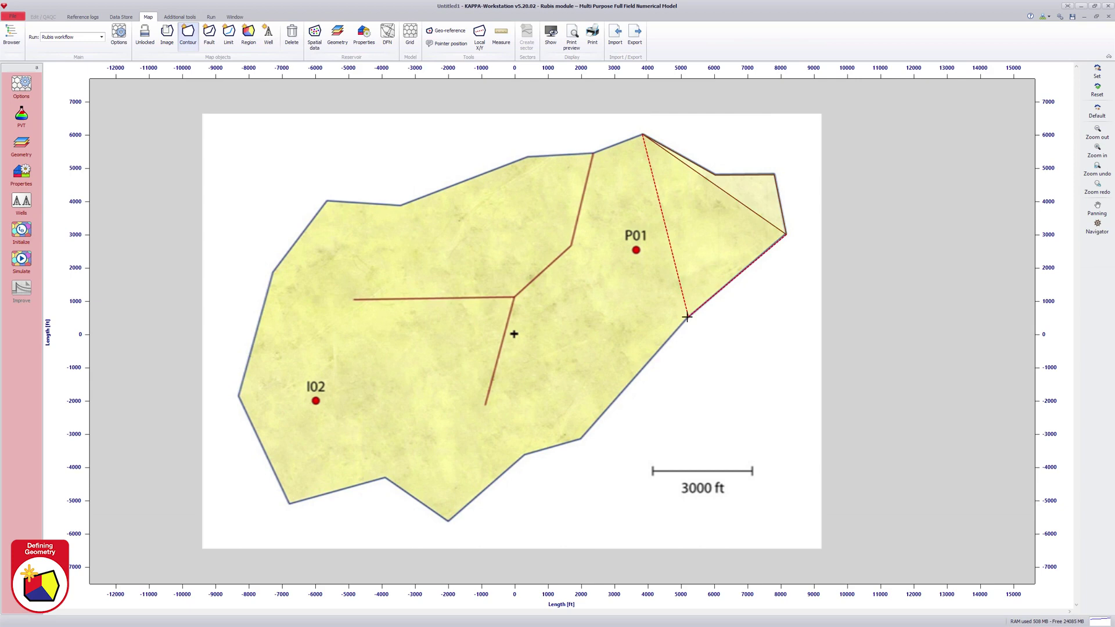
pyautogui.click(687, 316)
pyautogui.click(580, 440)
pyautogui.click(524, 454)
pyautogui.click(448, 520)
pyautogui.click(385, 478)
pyautogui.click(289, 503)
pyautogui.click(238, 395)
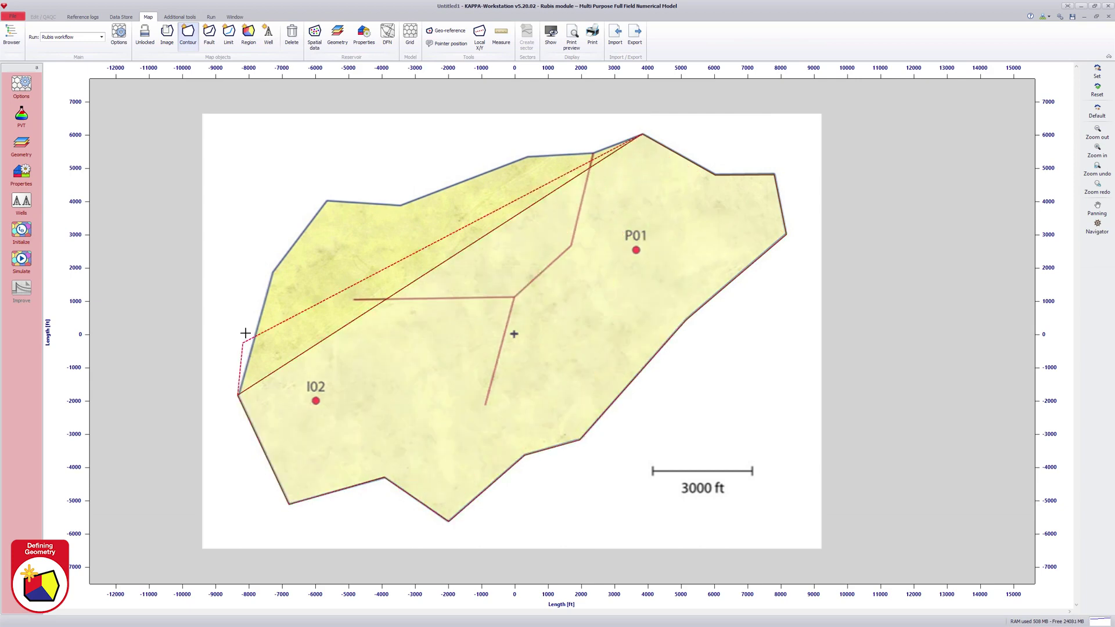
pyautogui.click(272, 270)
pyautogui.click(328, 201)
pyautogui.click(400, 205)
pyautogui.click(527, 157)
pyautogui.doubleClick(592, 154)
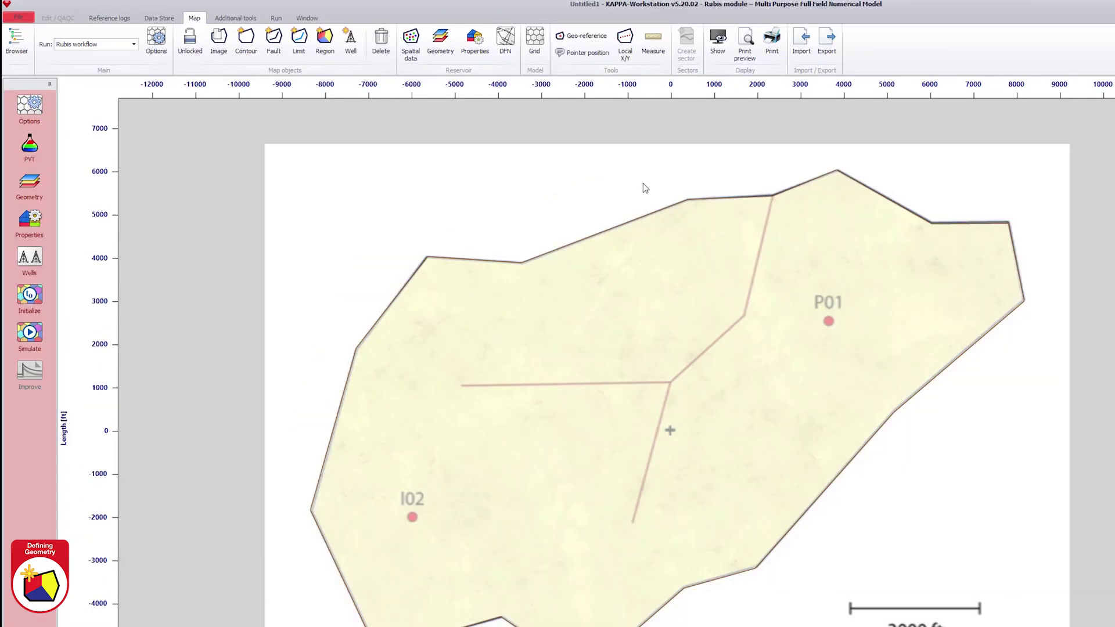
# - Draw fault #1 from the north through the junction, and fault #2 westward from the junction
pyautogui.click(272, 53)
pyautogui.click(771, 196)
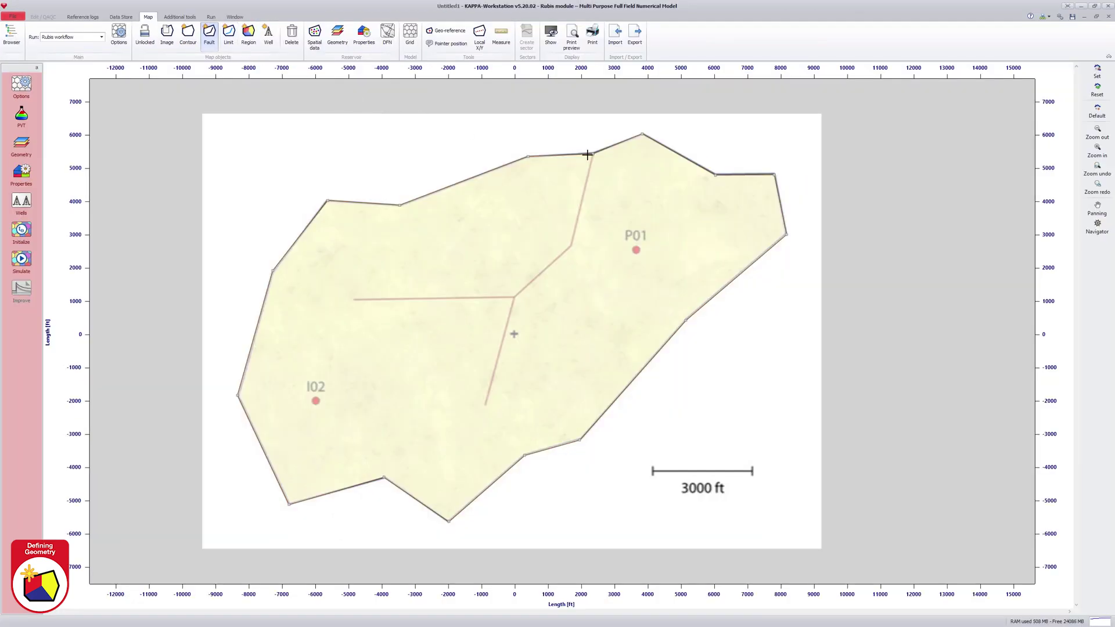
pyautogui.click(743, 314)
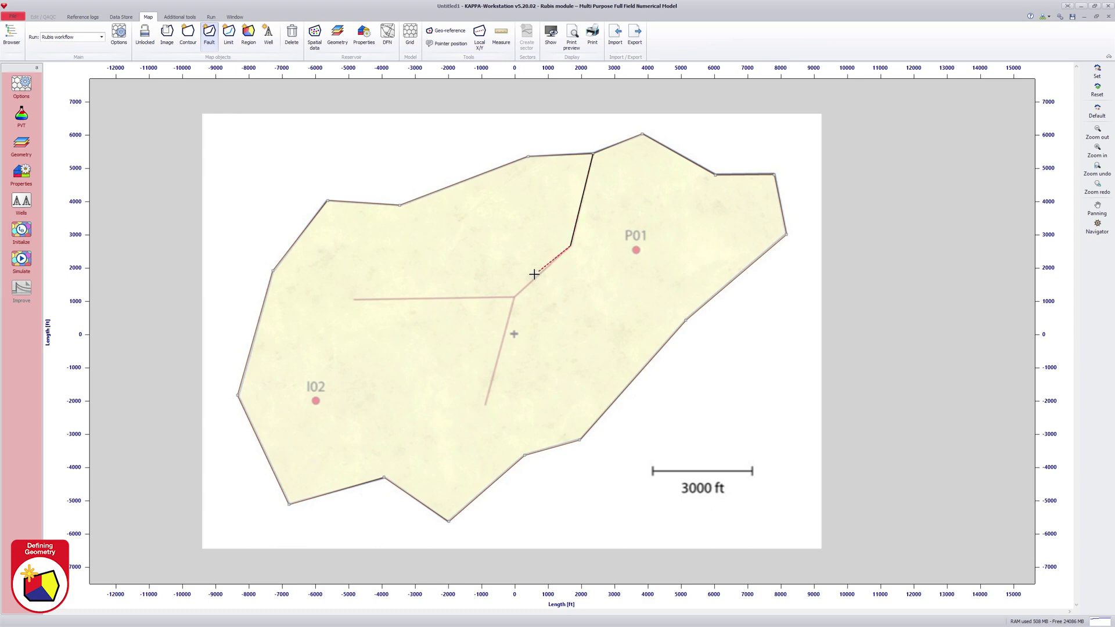
pyautogui.click(514, 297)
pyautogui.doubleClick(484, 406)
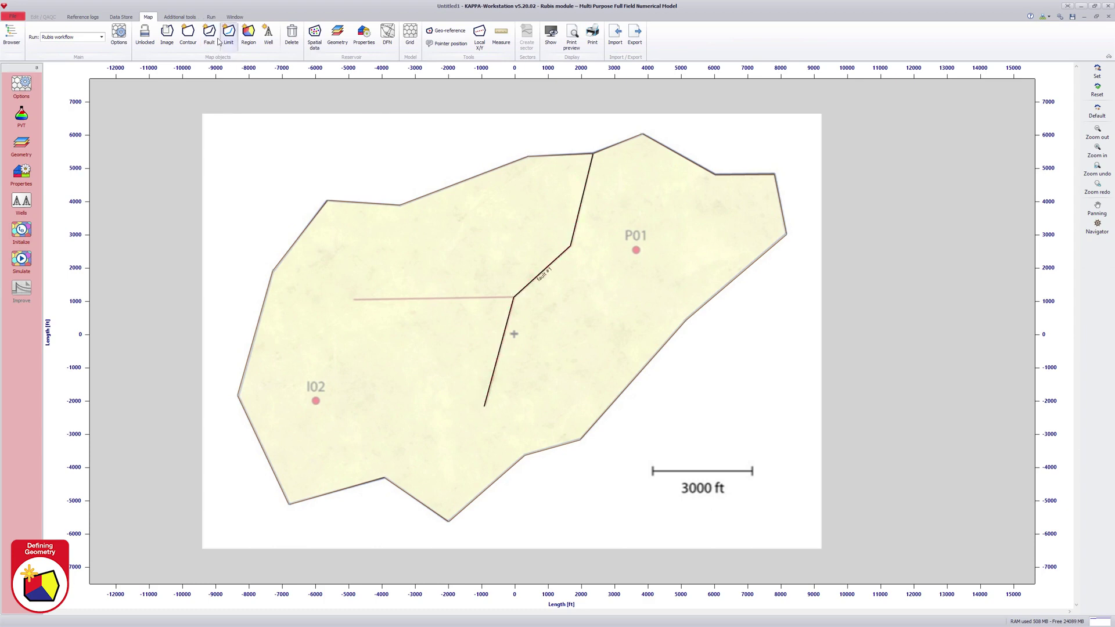
pyautogui.click(514, 297)
pyautogui.doubleClick(355, 300)
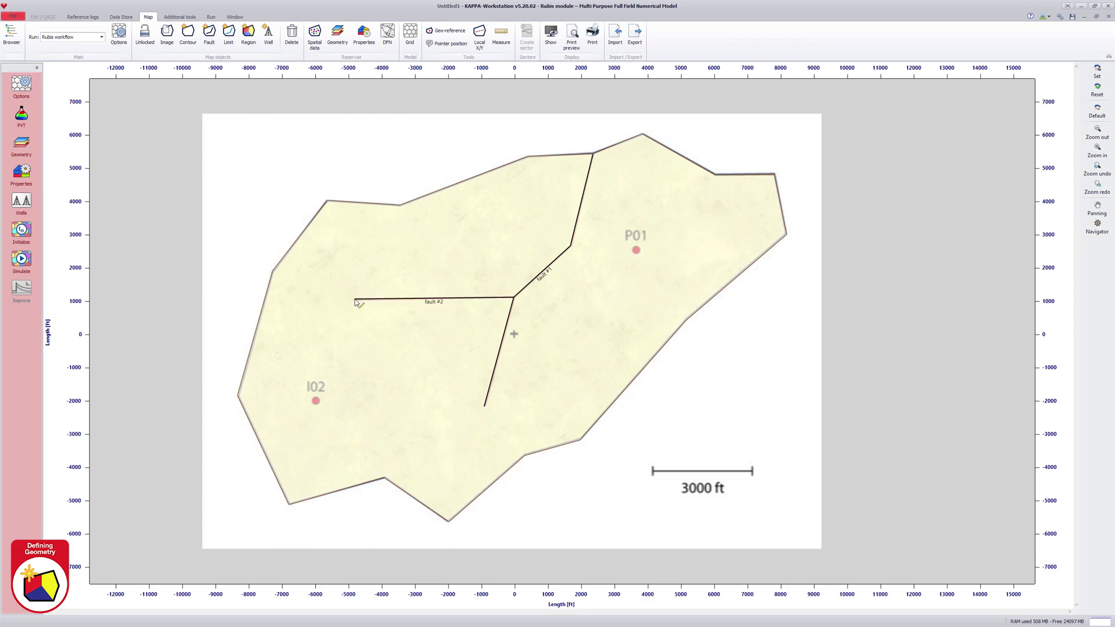
# - Hide the background map image in the display settings
pyautogui.click(550, 36)
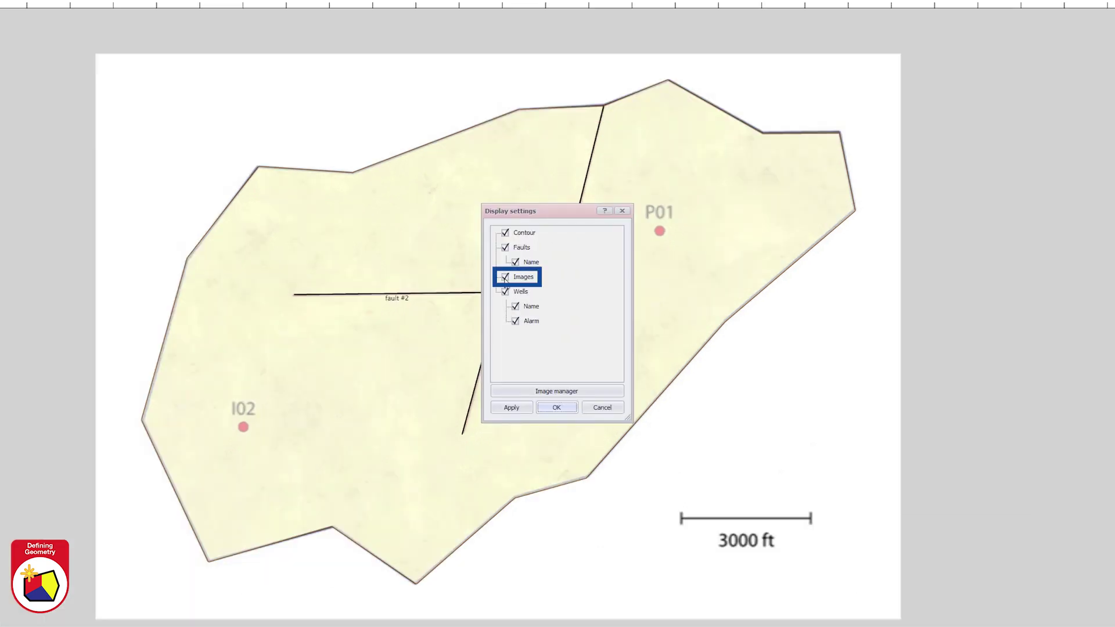
pyautogui.click(505, 278)
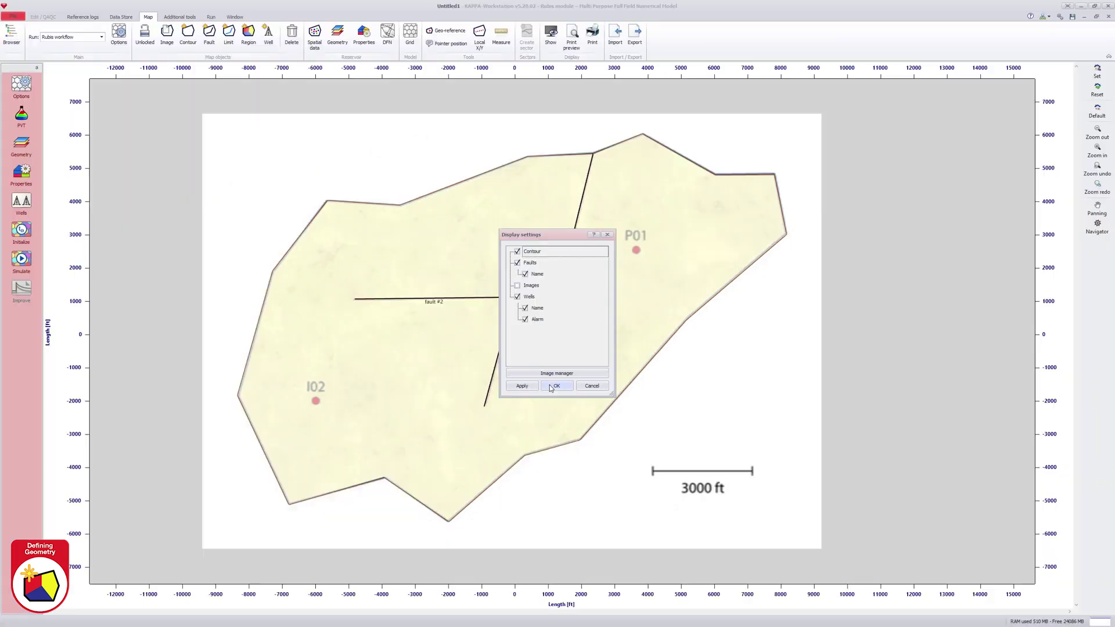
pyautogui.click(549, 409)
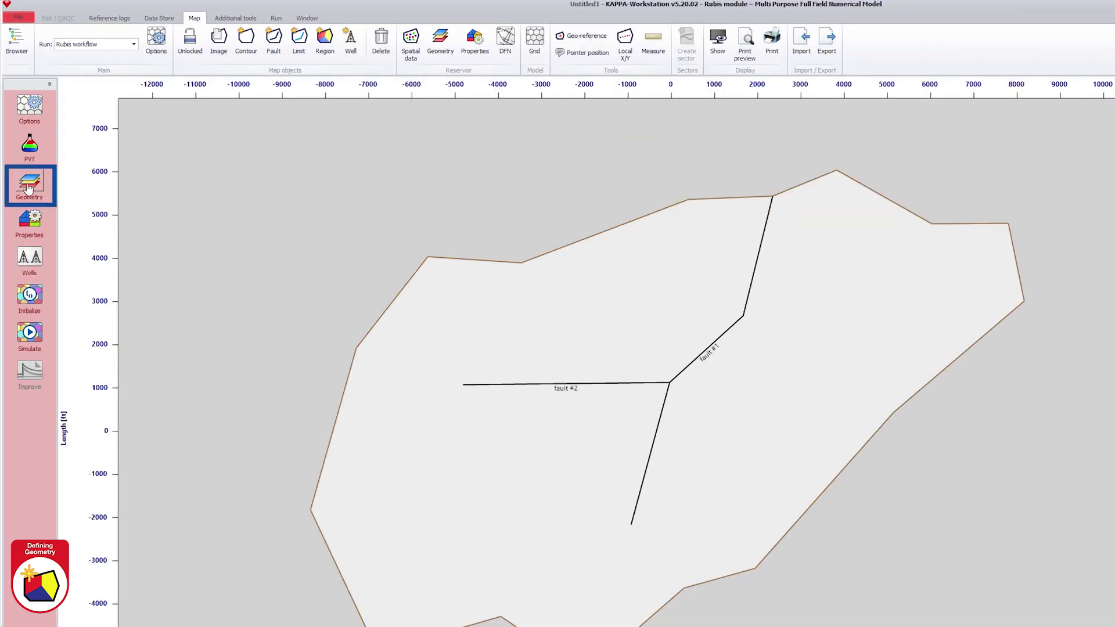
# - Set the reservoir geometry to three layers
pyautogui.click(27, 187)
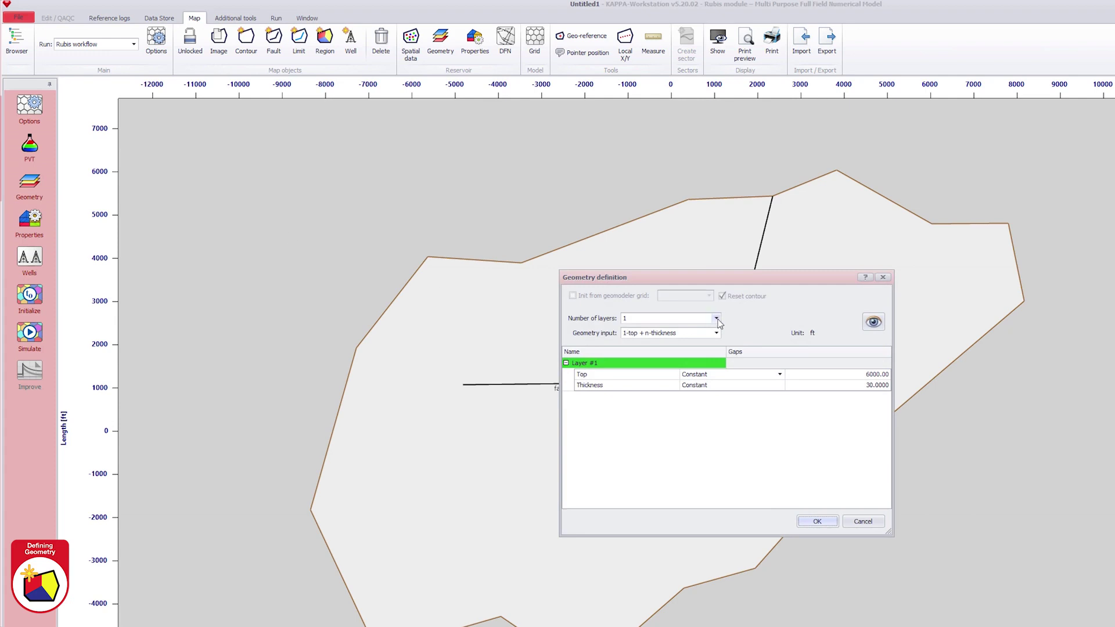
pyautogui.click(716, 318)
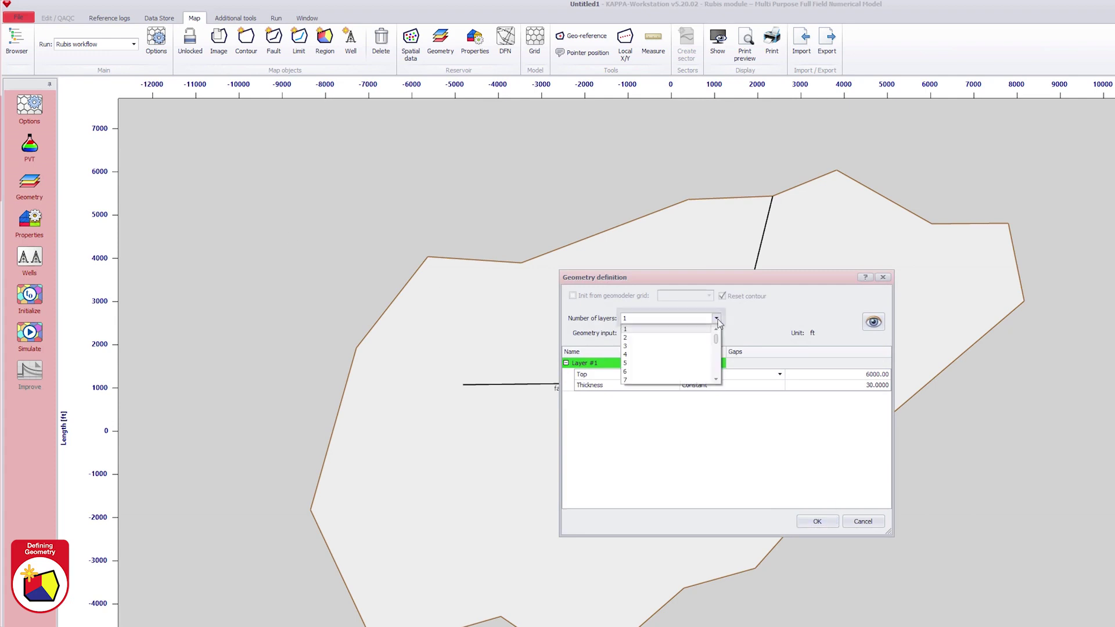
pyautogui.click(630, 347)
# - Rename the layers Sand, Shale and Bottom, and choose a data set for Sand's top
pyautogui.click(609, 363)
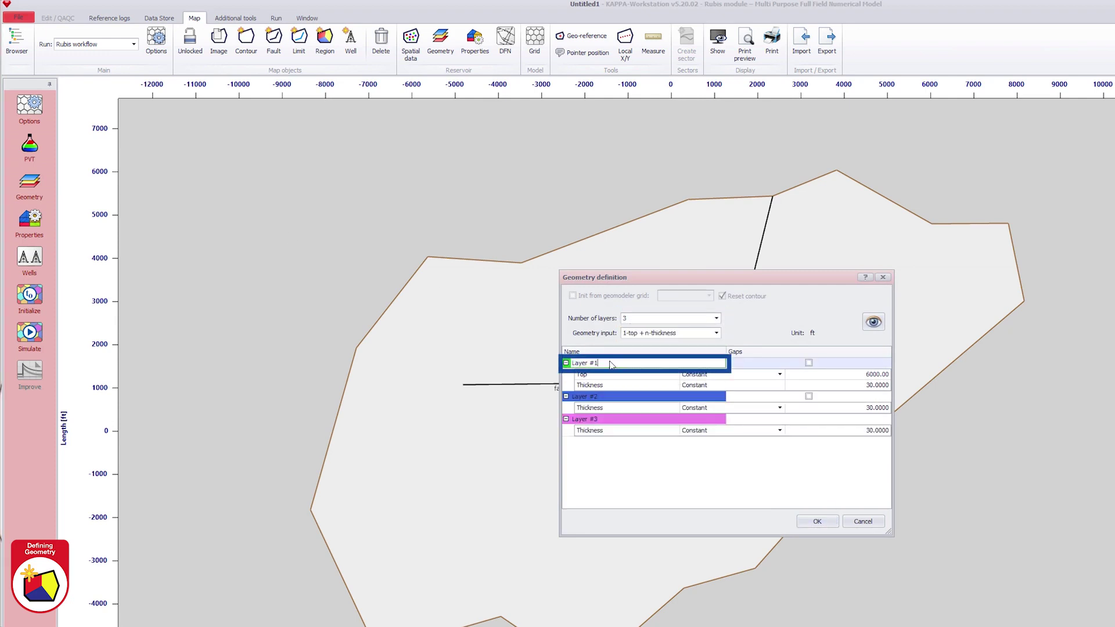
pyautogui.write('Sand')
pyautogui.click(638, 396)
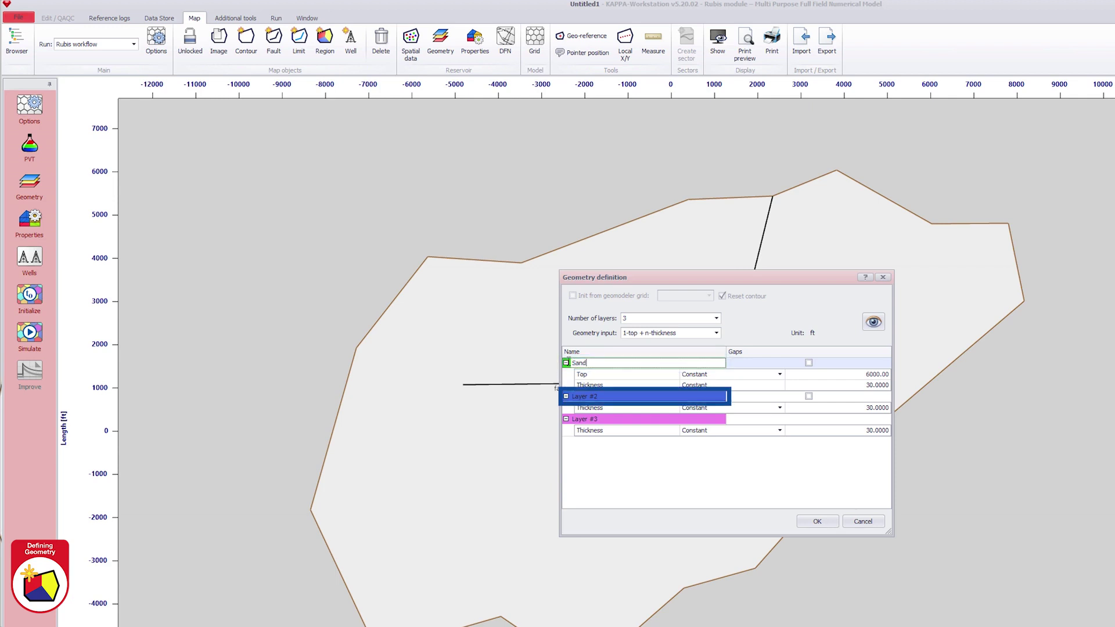
pyautogui.click(603, 399)
pyautogui.write('Shale')
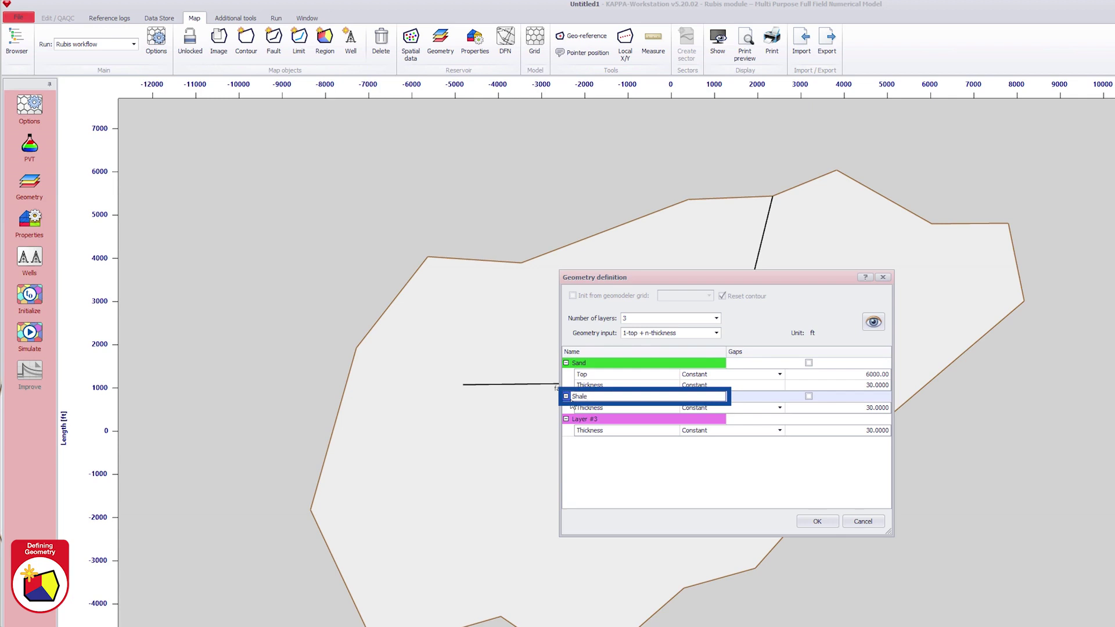
pyautogui.click(575, 419)
pyautogui.click(574, 419)
pyautogui.press('BackSpace')
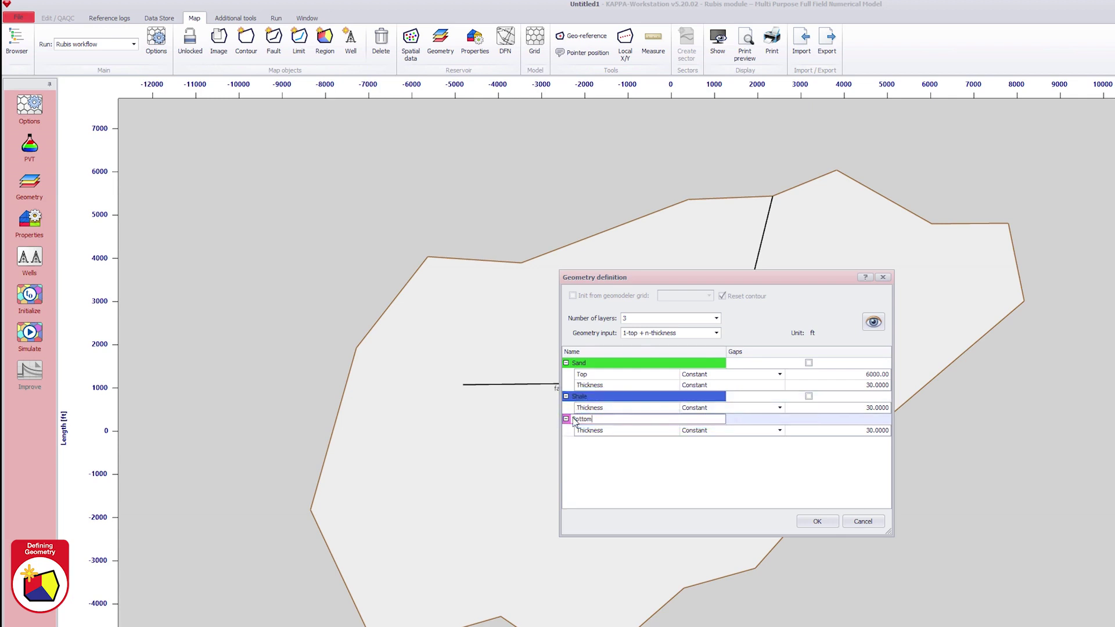
pyautogui.click(779, 374)
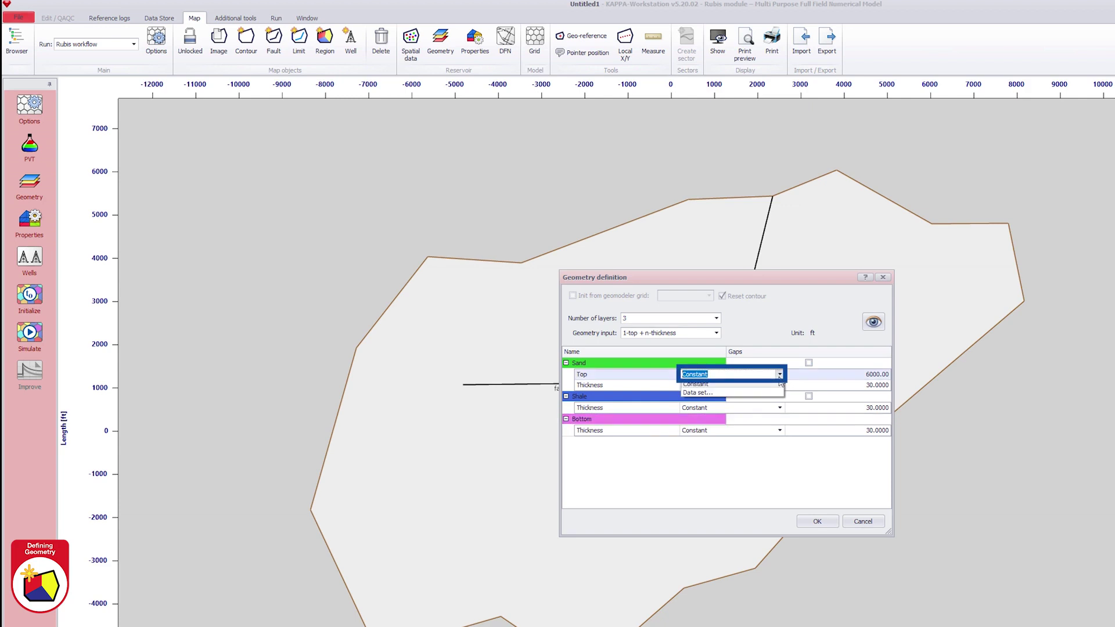
# - Create a new spatial dataset named Top Horizon for Sand's top
pyautogui.click(780, 393)
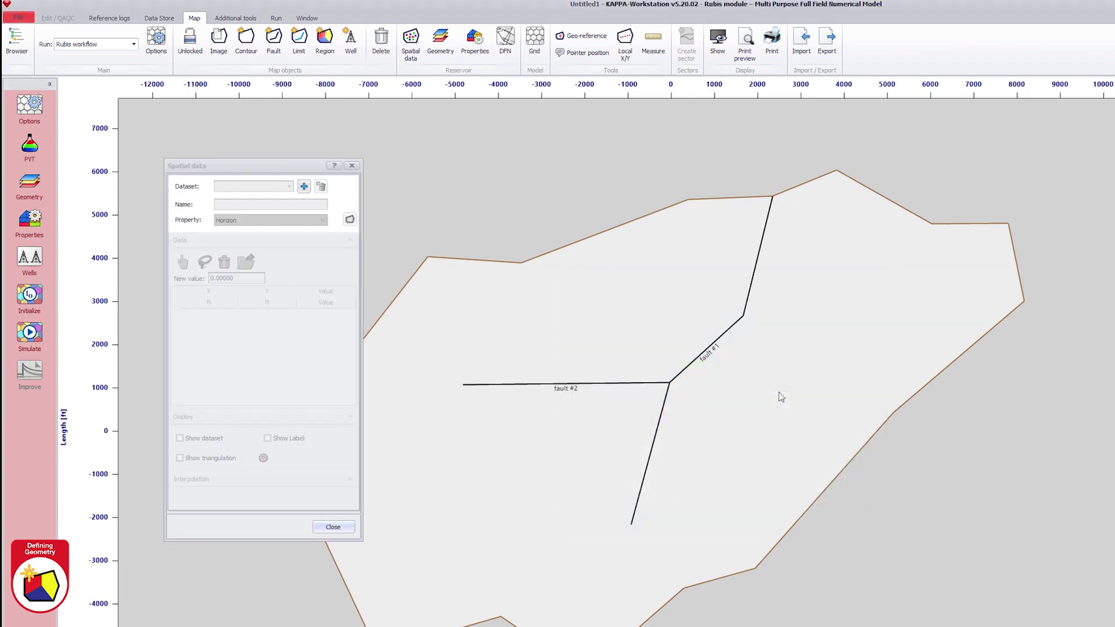
pyautogui.click(304, 186)
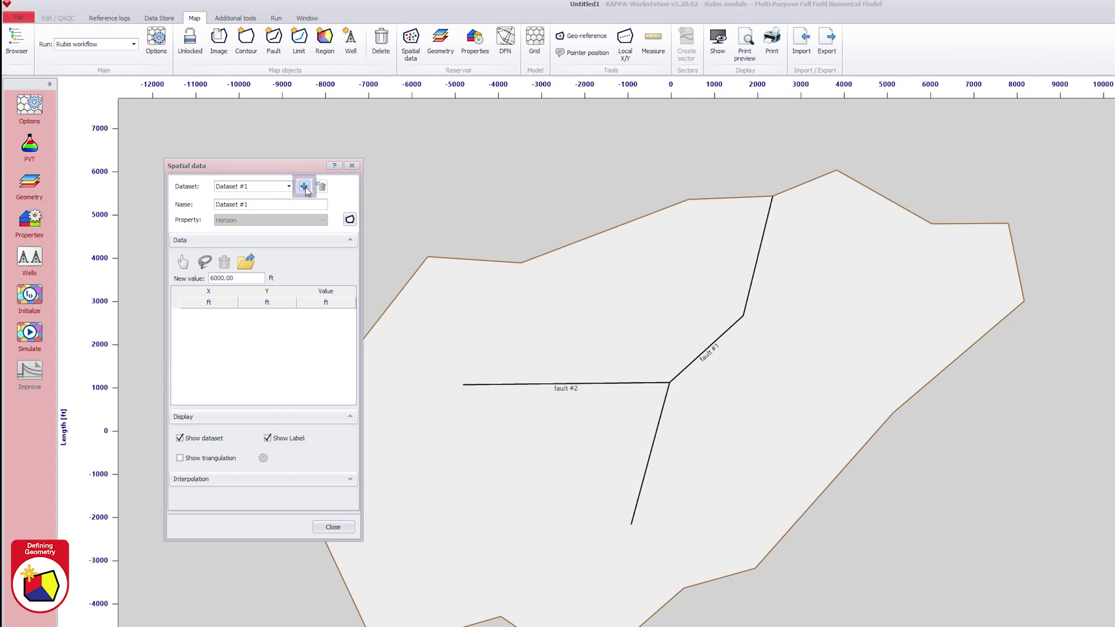
pyautogui.tripleClick(258, 203)
pyautogui.write('Top Surface')
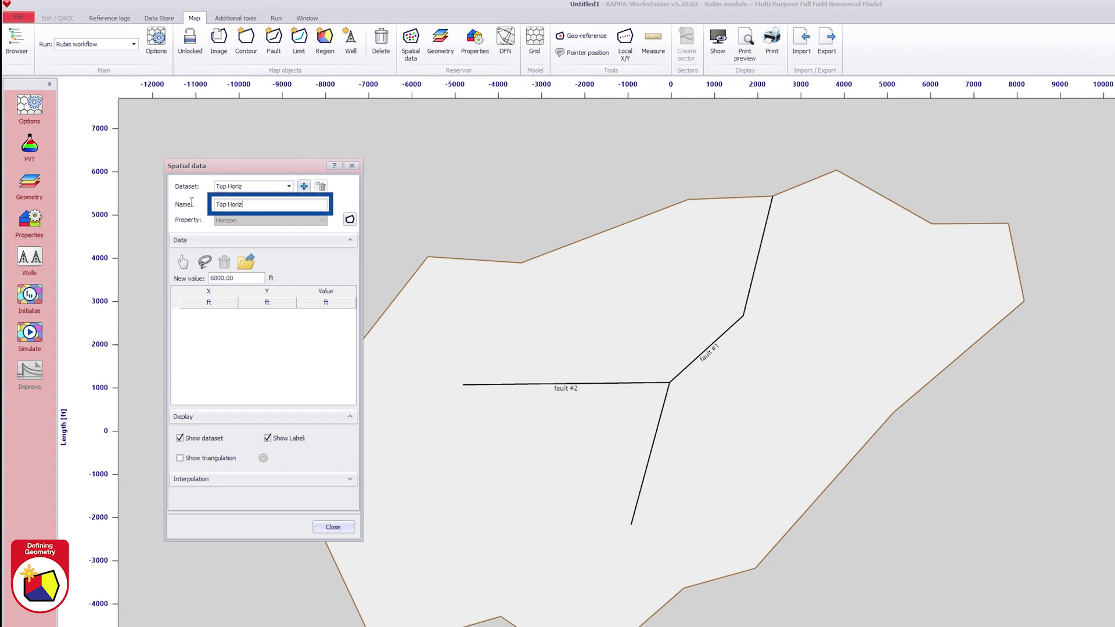
pyautogui.press('Return')
# - Load the Top Horizon points from NUMEX01_TopHorizon.txt
pyautogui.click(246, 261)
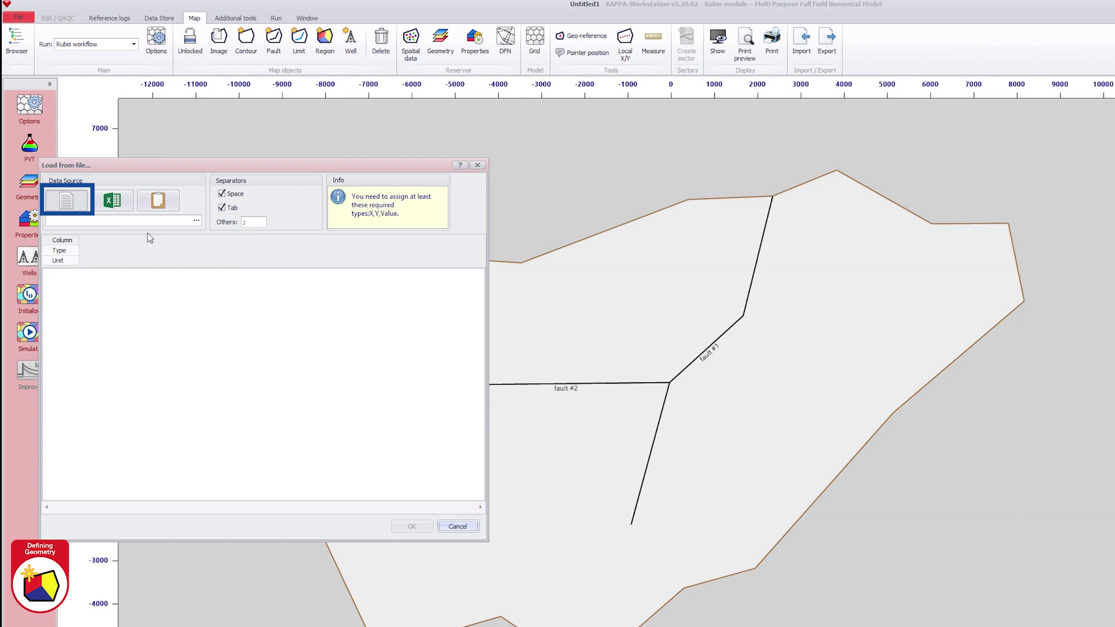
pyautogui.click(66, 200)
pyautogui.click(483, 259)
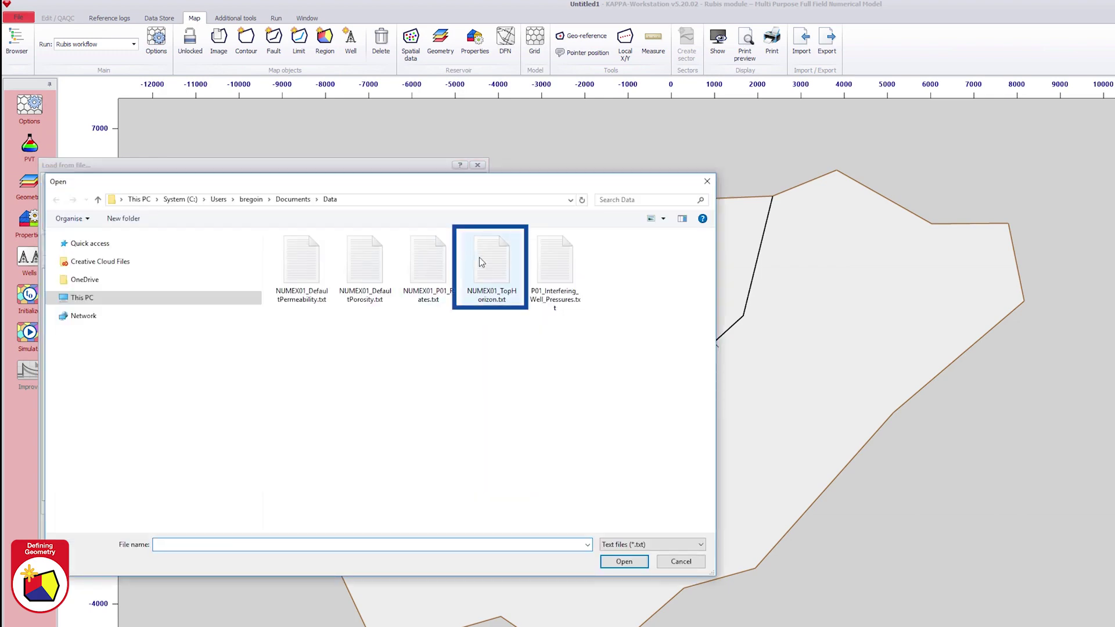
pyautogui.click(616, 560)
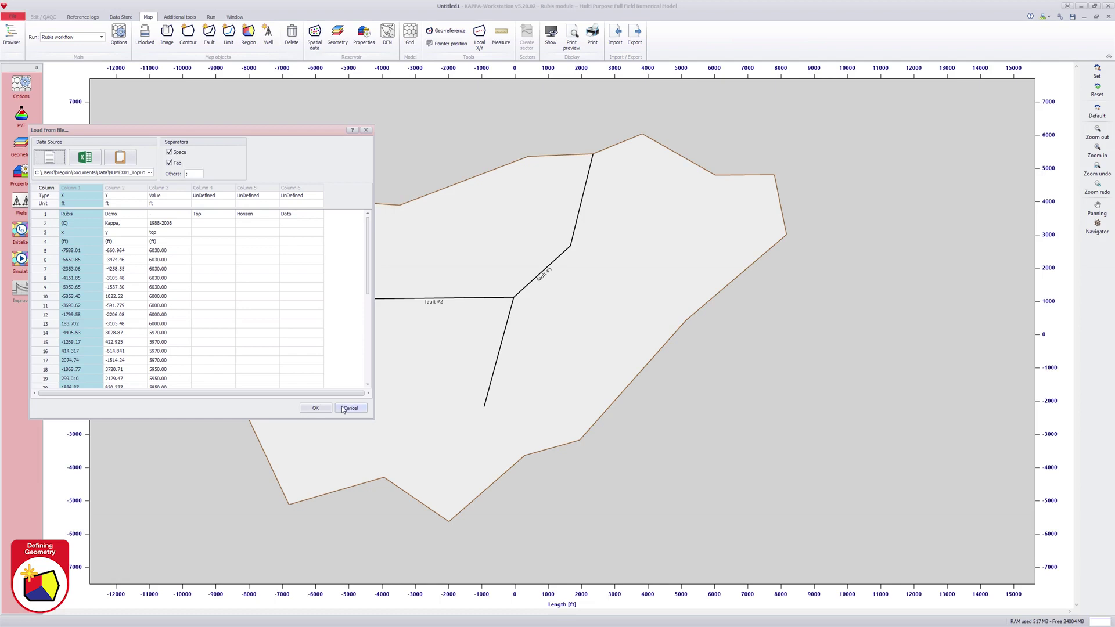
pyautogui.click(316, 408)
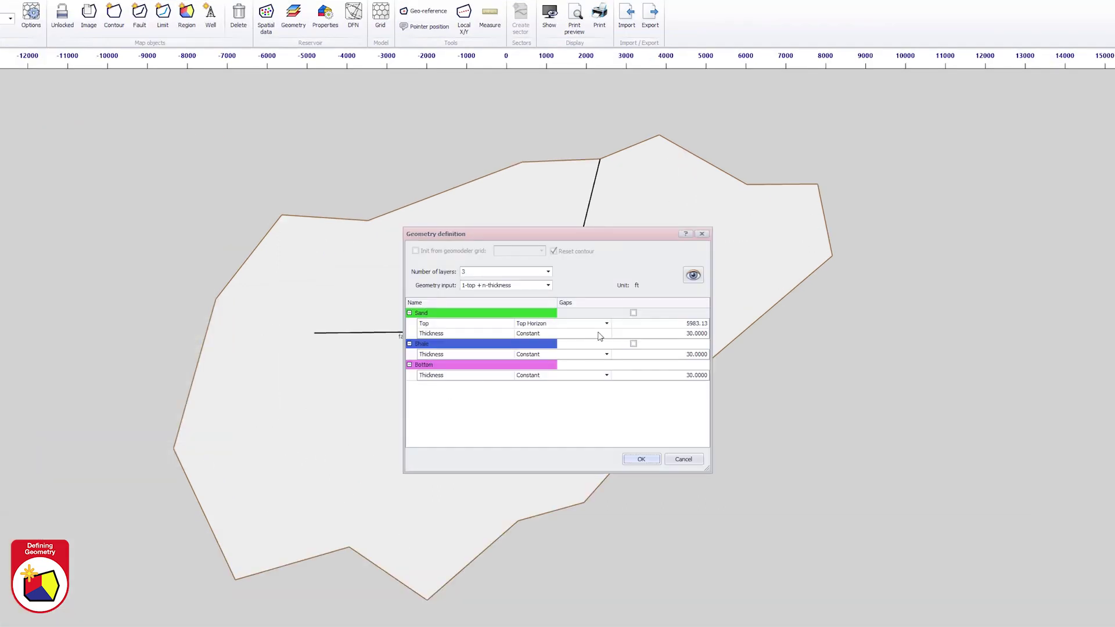
# - Make Sand's thickness come from a new dataset named Sand Thickness
pyautogui.click(599, 334)
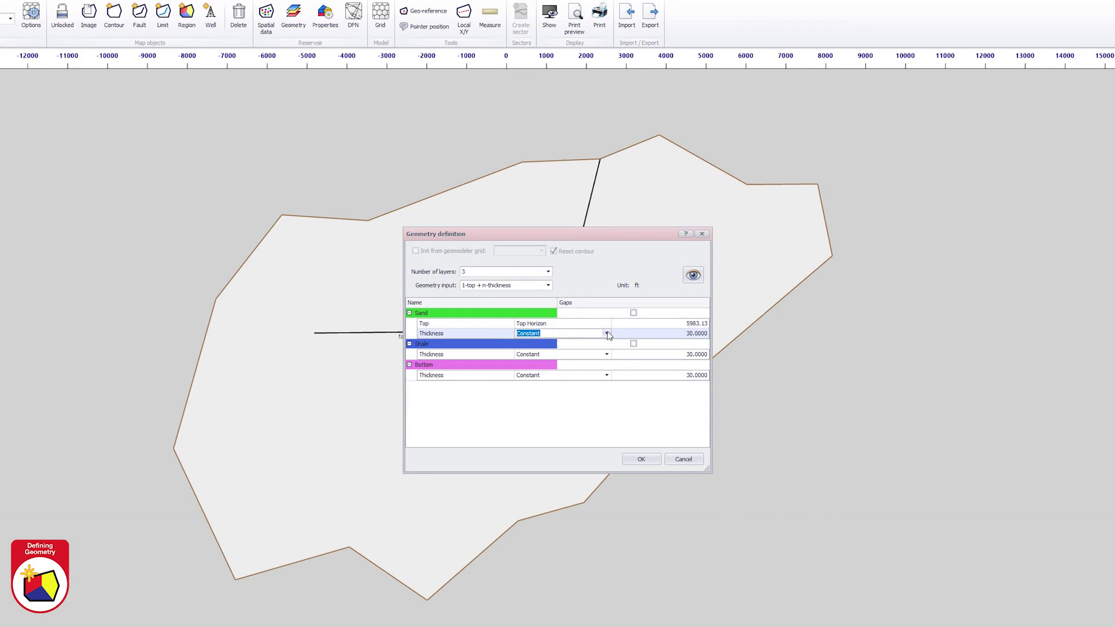
pyautogui.click(606, 333)
pyautogui.click(579, 354)
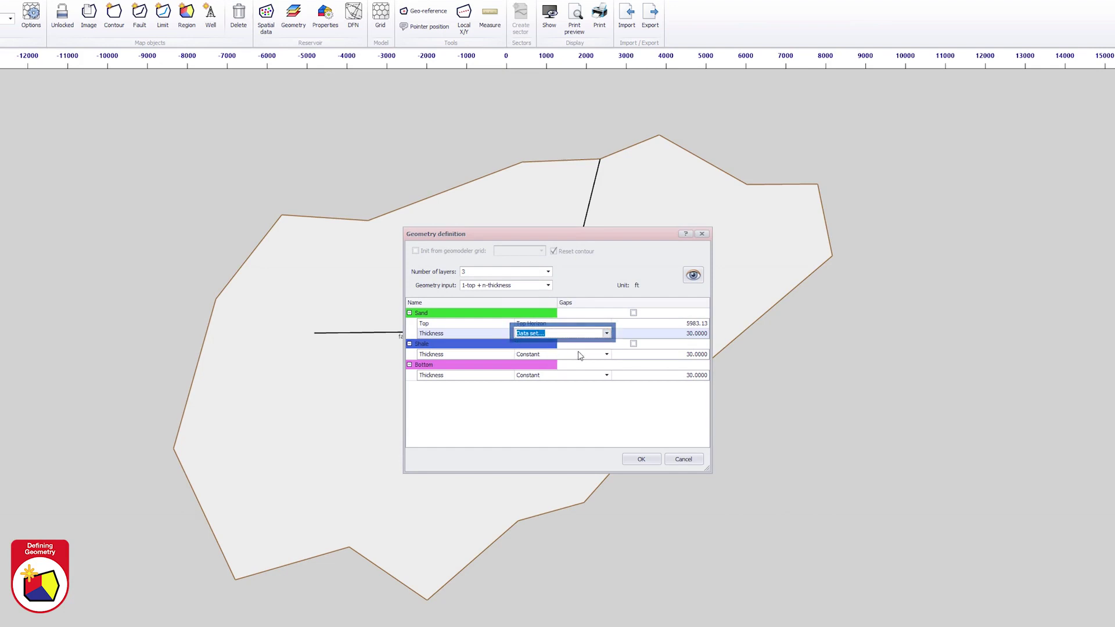
pyautogui.click(194, 177)
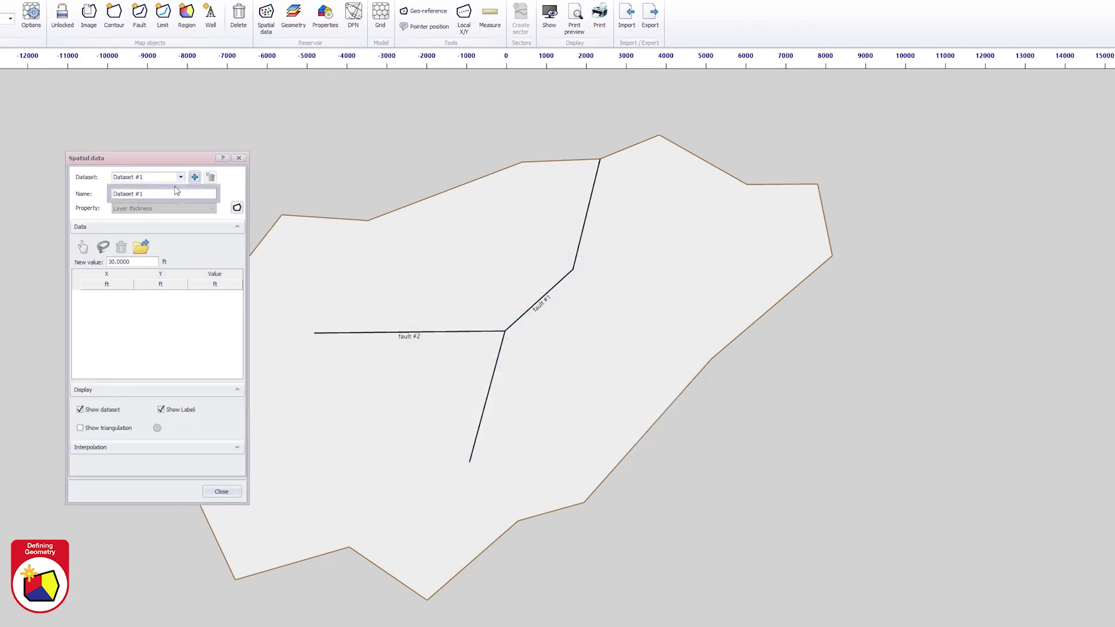
pyautogui.write('Sand Thickness')
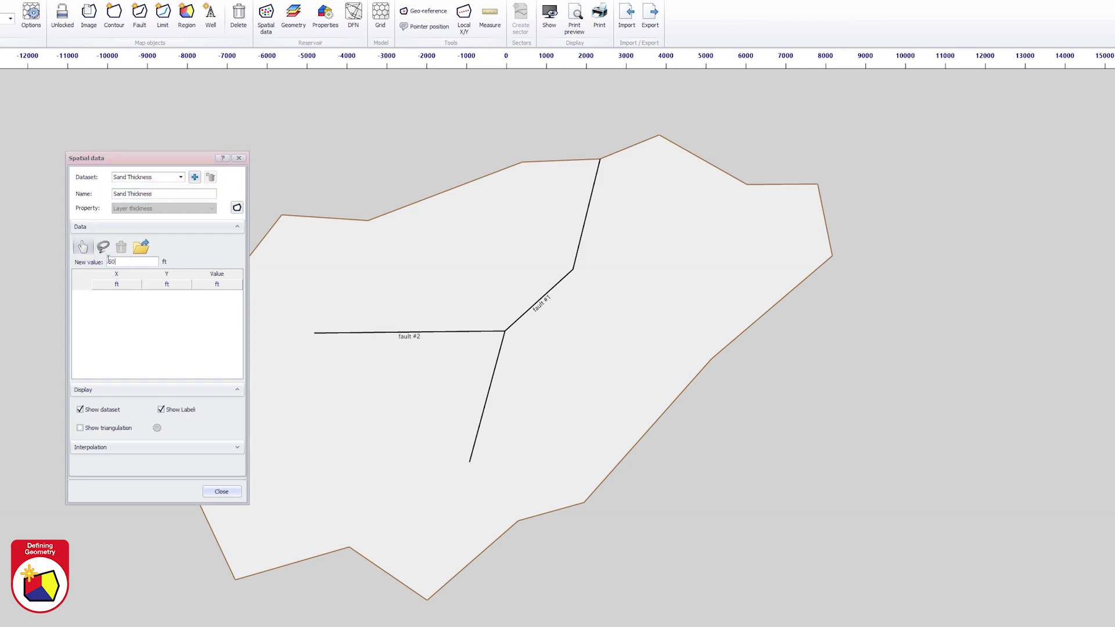
# - Place six 50 ft thickness points across the western and southern map
pyautogui.click(85, 249)
pyautogui.click(265, 303)
pyautogui.click(269, 389)
pyautogui.click(269, 506)
pyautogui.click(384, 407)
pyautogui.click(412, 533)
pyautogui.click(474, 501)
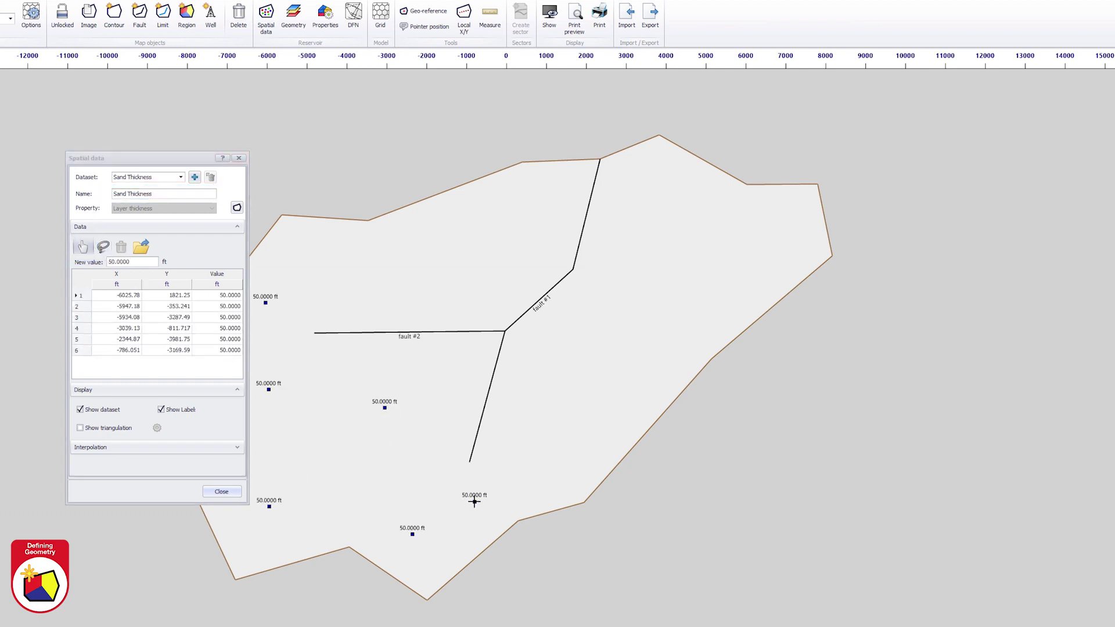
# - Add three 40 ft points in the north-east and four 70 ft points near the faults
pyautogui.doubleClick(139, 262)
pyautogui.write('40.0000')
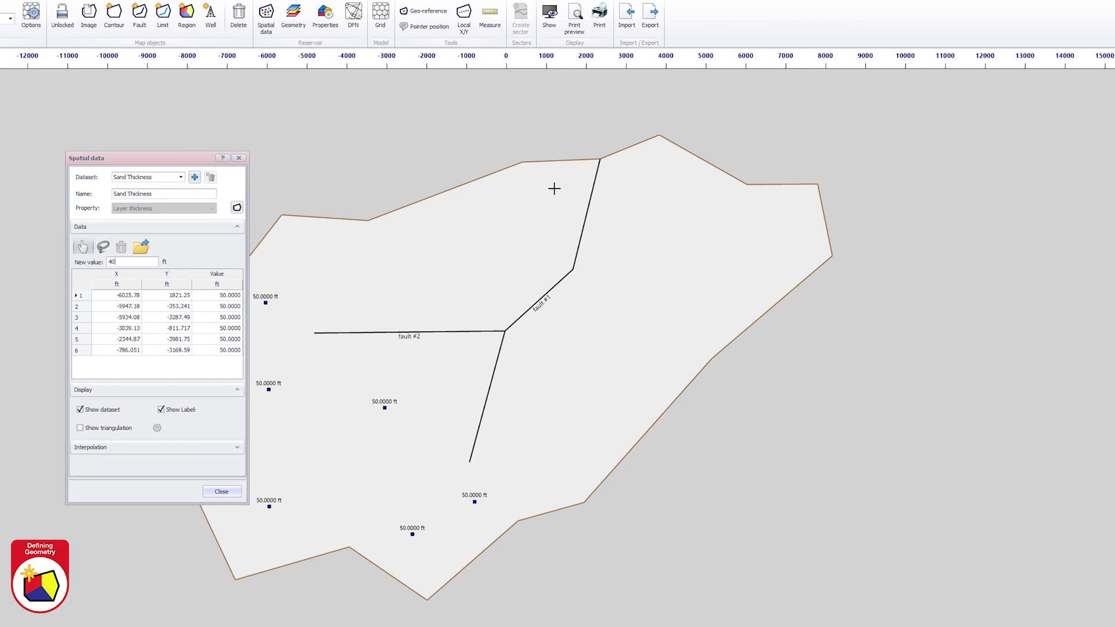
pyautogui.click(556, 187)
pyautogui.click(648, 196)
pyautogui.click(728, 263)
pyautogui.doubleClick(132, 261)
pyautogui.write('70.0000')
pyautogui.click(446, 234)
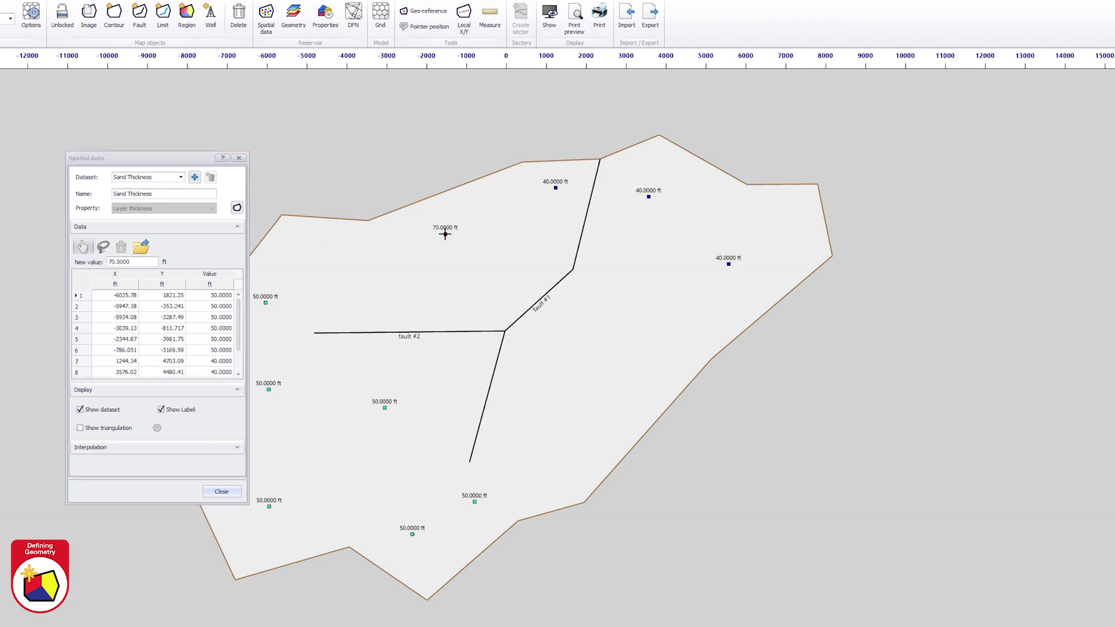
pyautogui.click(508, 275)
pyautogui.click(600, 363)
pyautogui.click(639, 398)
# - Set Shale thickness to 1 ft, confirm the three-layer geometry, and open reservoir properties
pyautogui.click(234, 493)
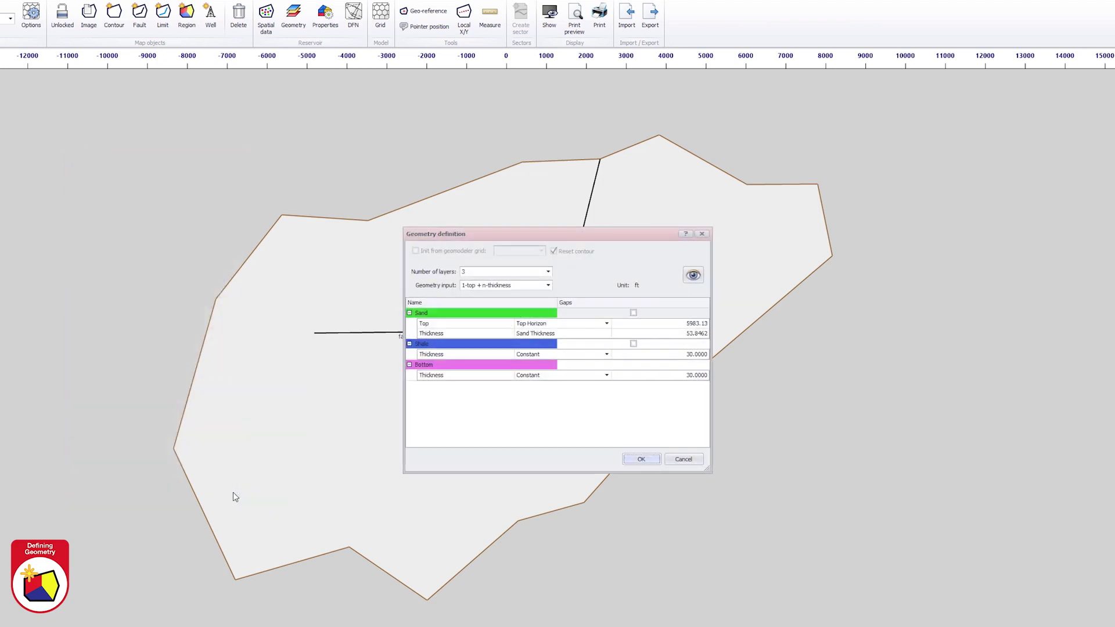
pyautogui.click(658, 355)
pyautogui.click(679, 354)
pyautogui.write('1')
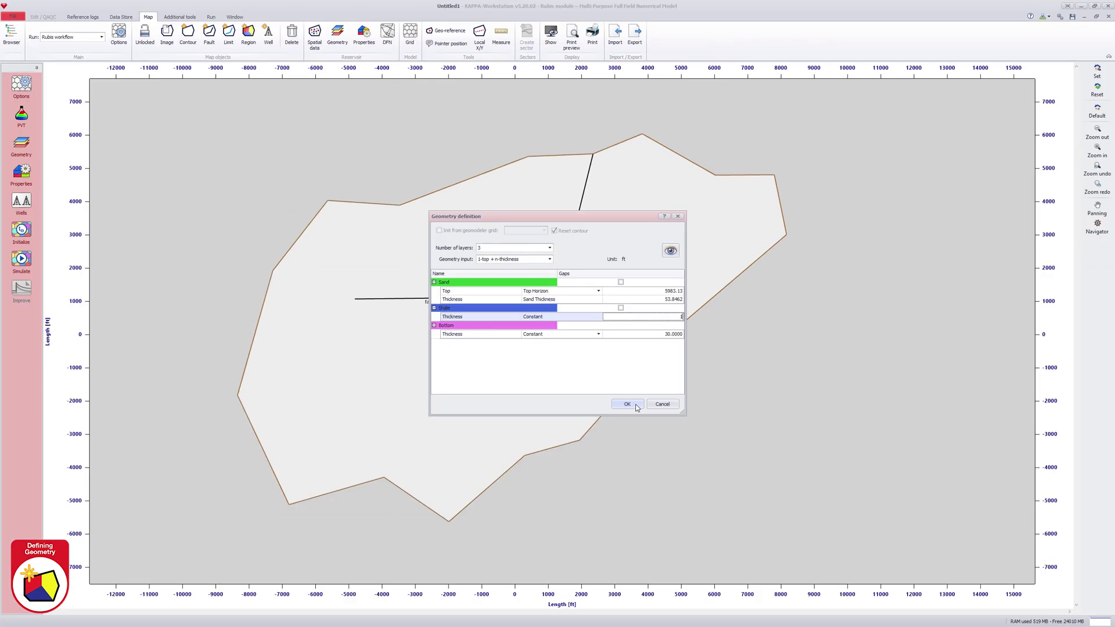
pyautogui.click(626, 404)
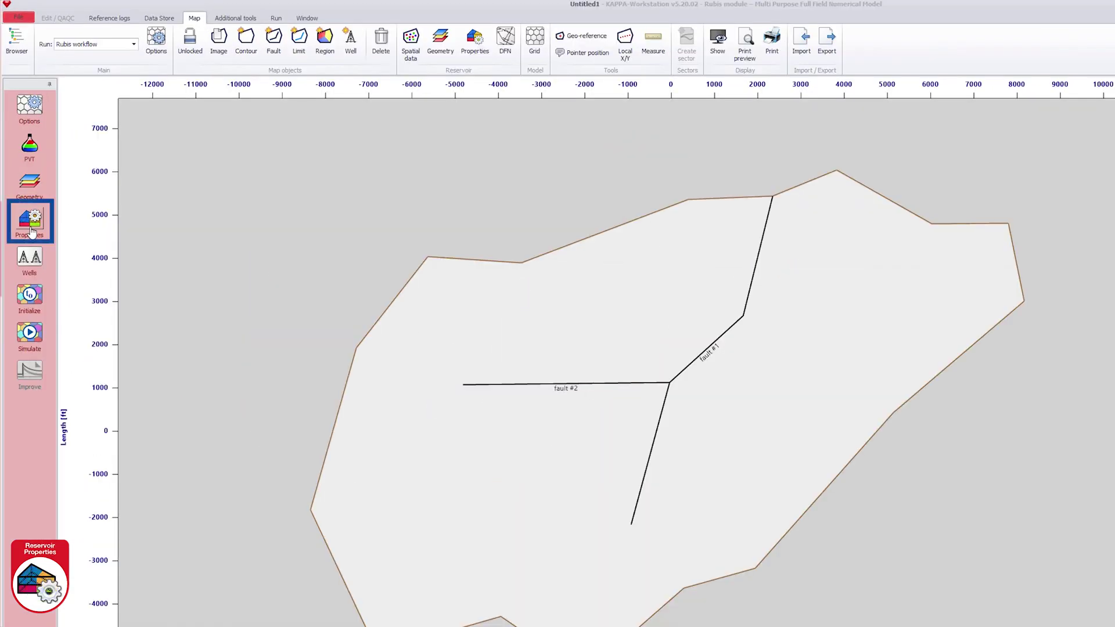
pyautogui.click(30, 228)
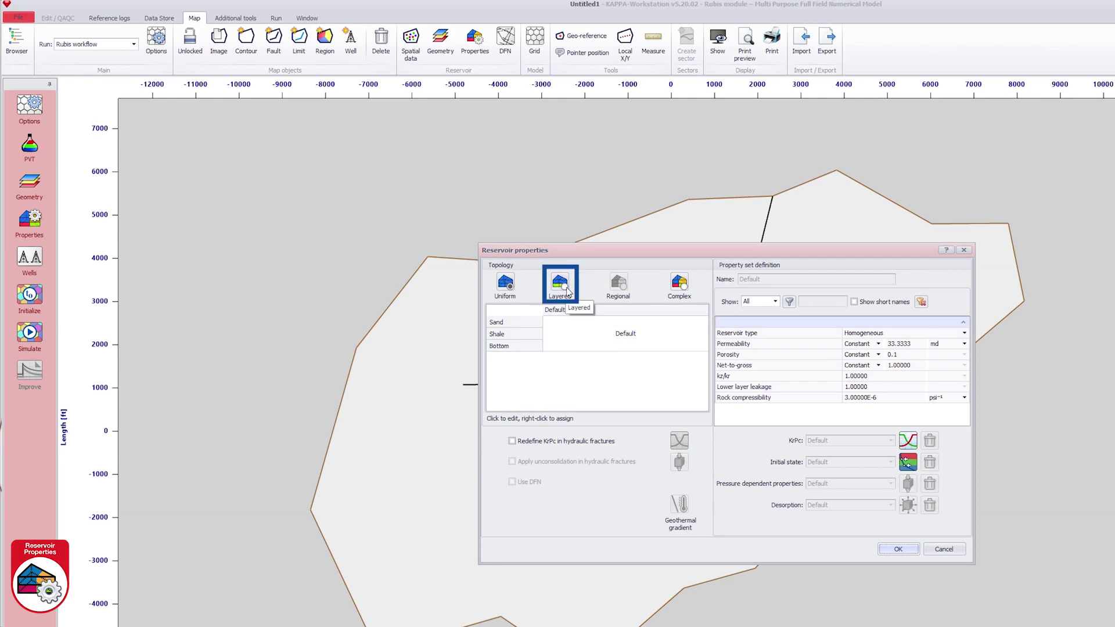
# - Make properties layered and give the Shale layer a new Shale Rock property set
pyautogui.click(567, 290)
pyautogui.rightClick(641, 337)
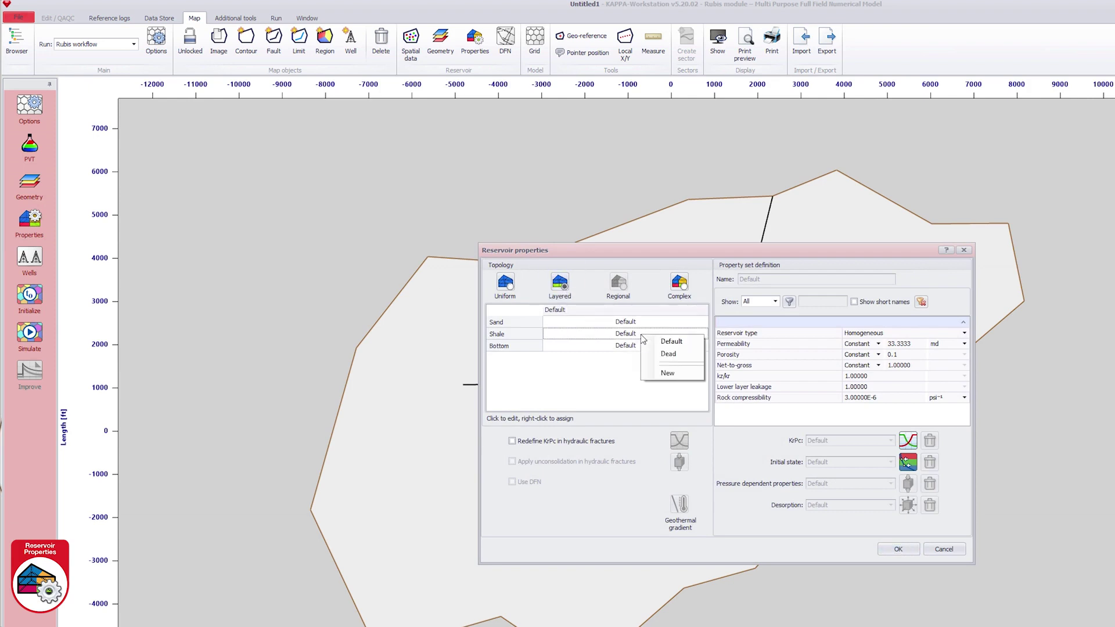
pyautogui.click(666, 373)
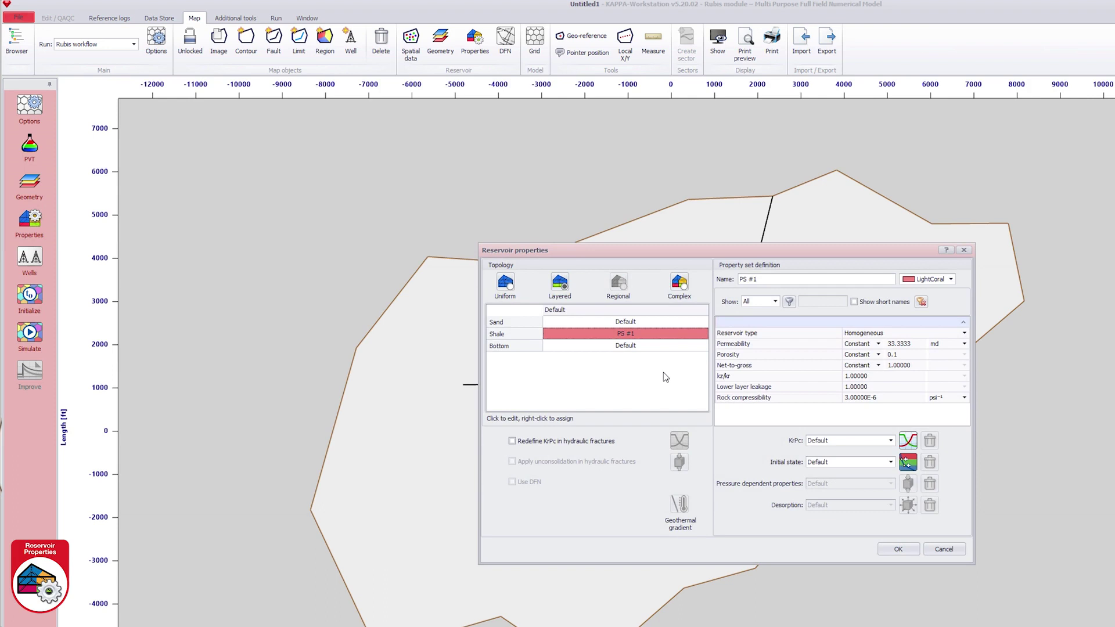
pyautogui.click(722, 279)
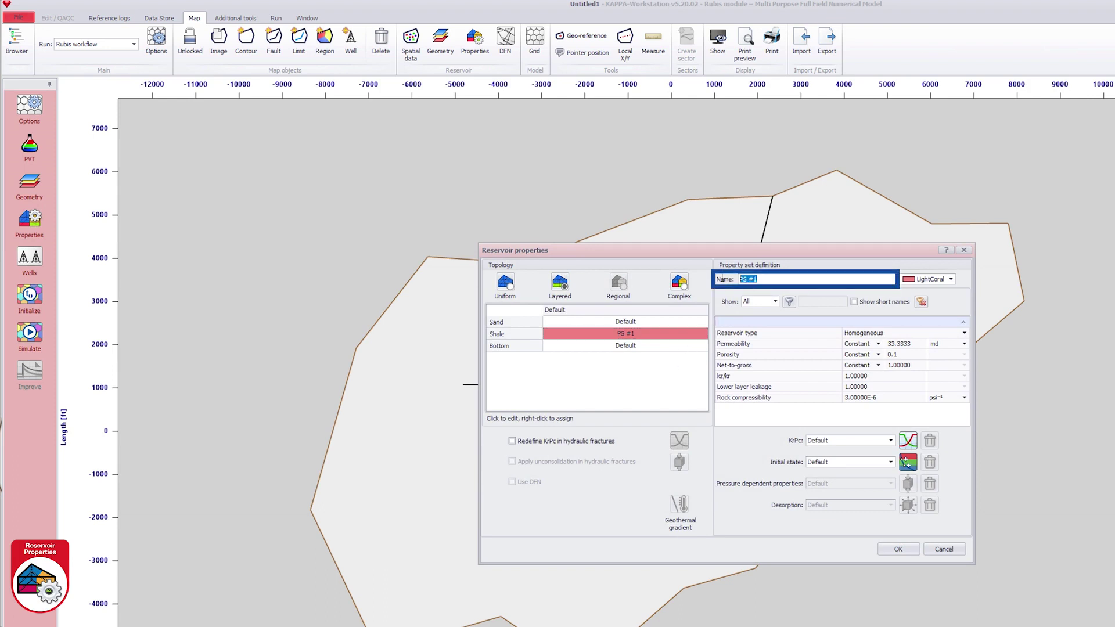
pyautogui.write('Shale Rock')
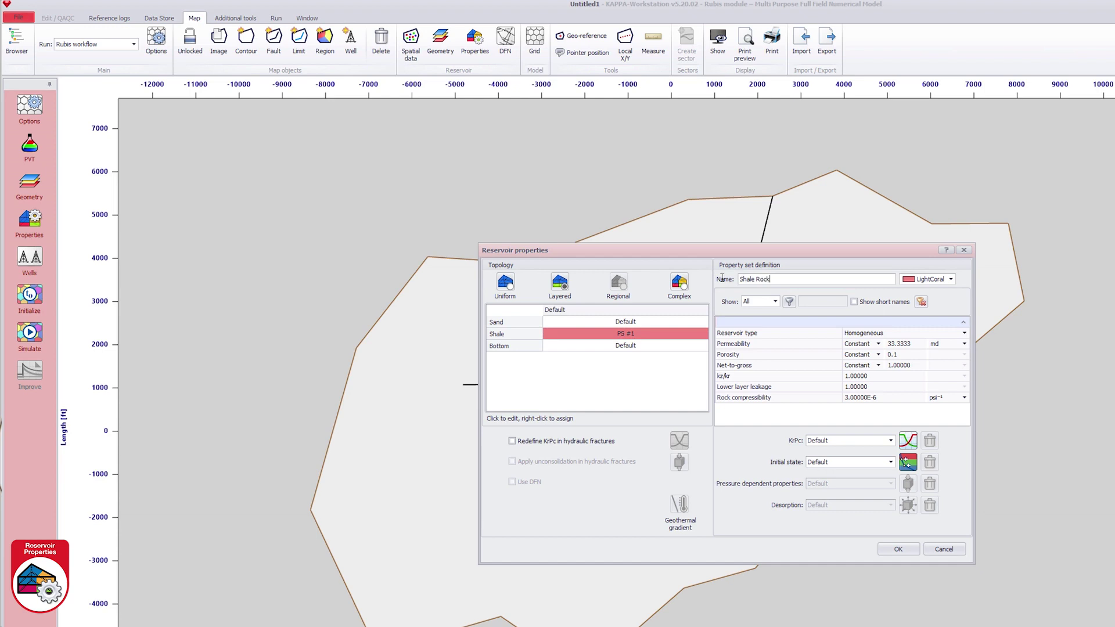
# - Give the Bottom layer a new Sand Rock property set, leaving Sand on Default
pyautogui.rightClick(640, 343)
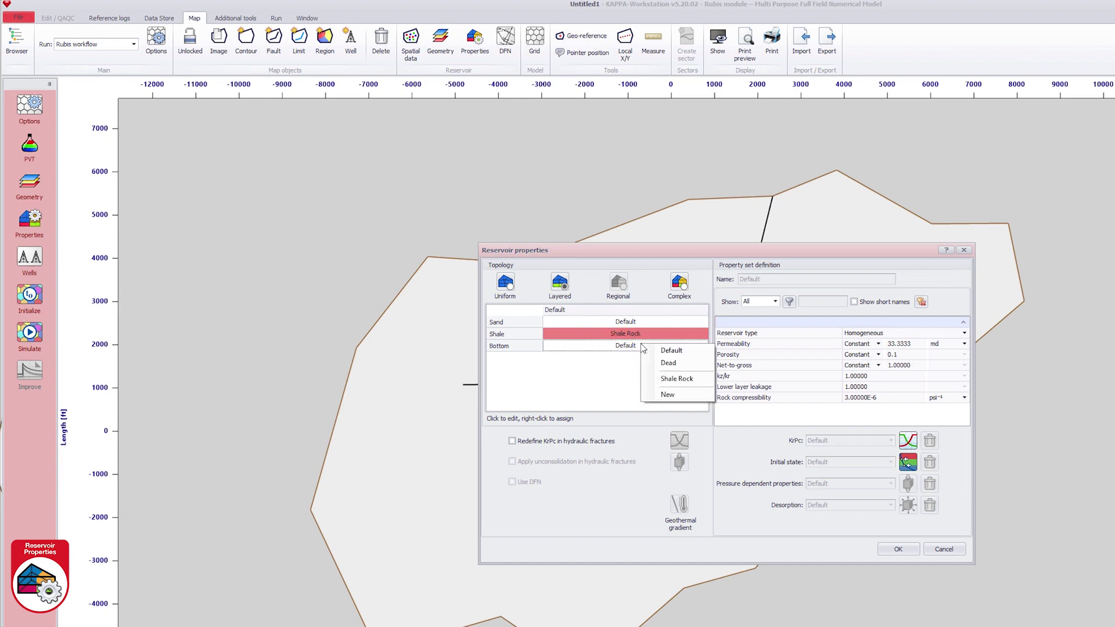
pyautogui.click(672, 396)
pyautogui.click(762, 279)
pyautogui.write('Sand Rock')
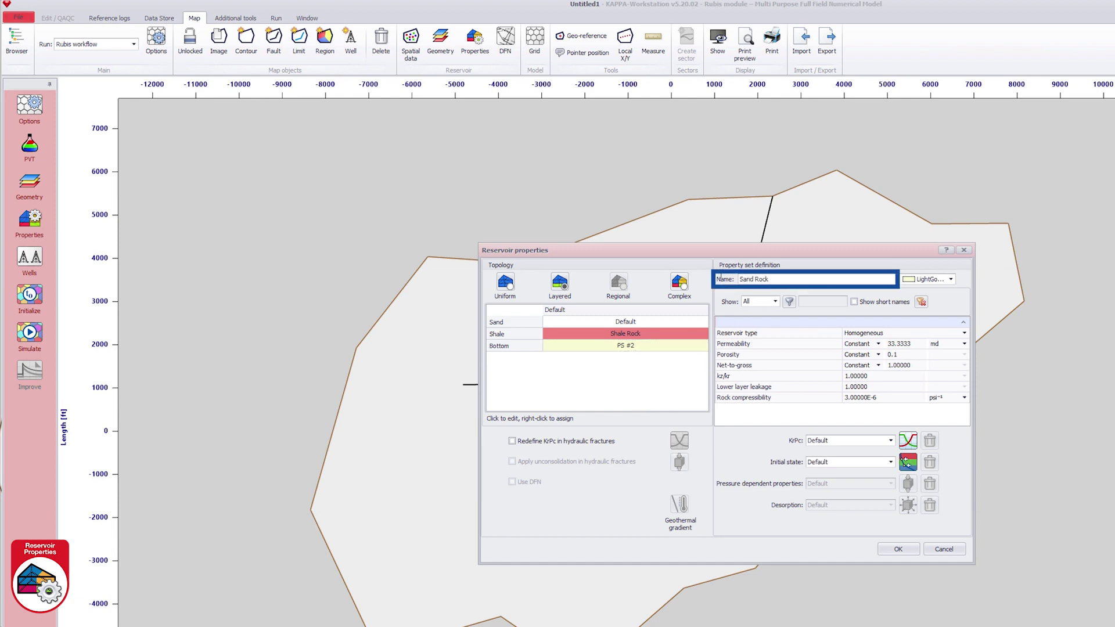
pyautogui.press('Return')
pyautogui.click(631, 323)
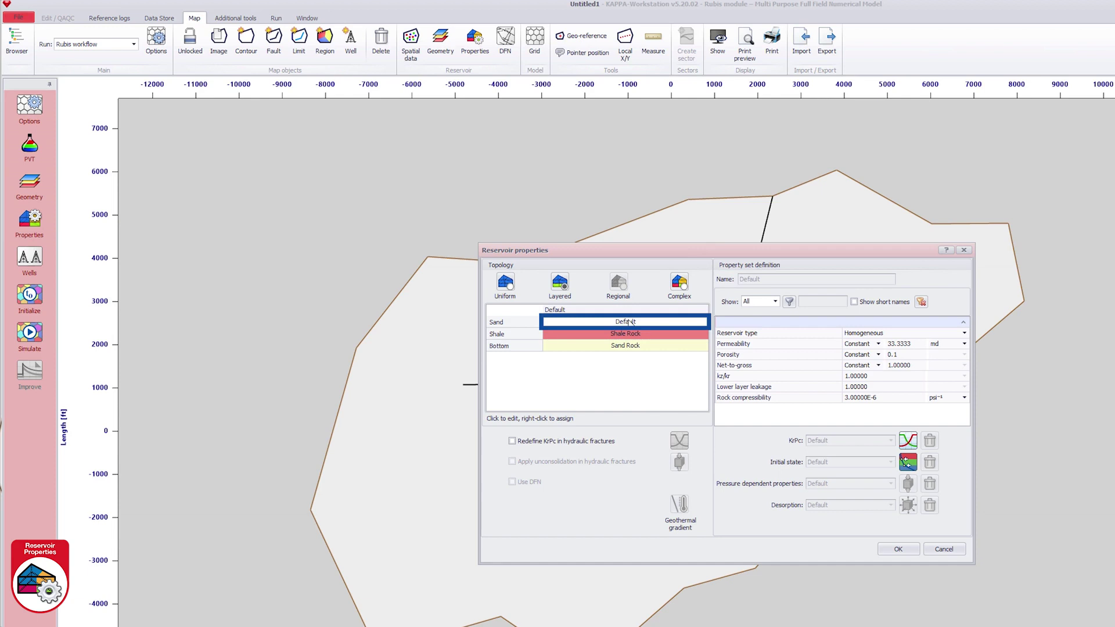
# - Make permeability a dataset named Permeability, loaded from NUMEX01_DefaultPermeability.txt
pyautogui.click(878, 343)
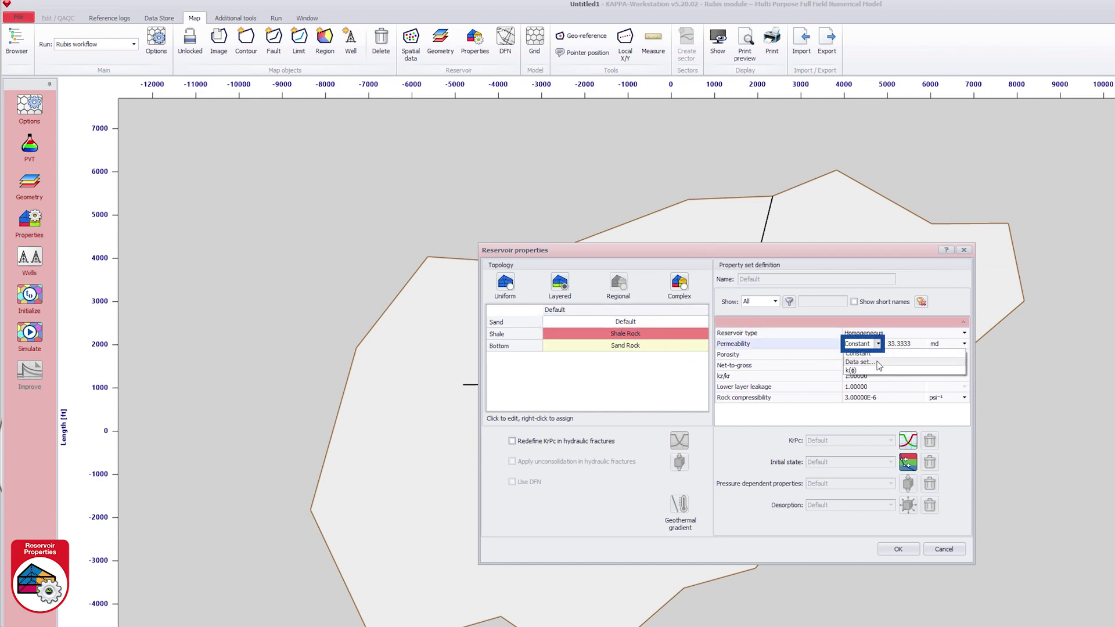
pyautogui.click(877, 362)
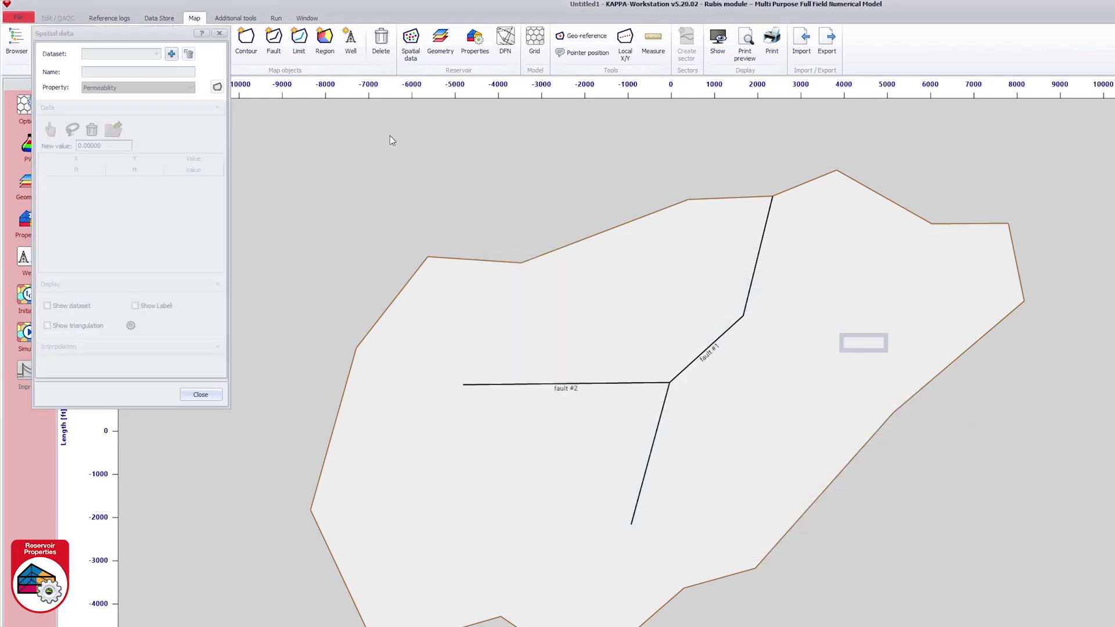
pyautogui.click(299, 217)
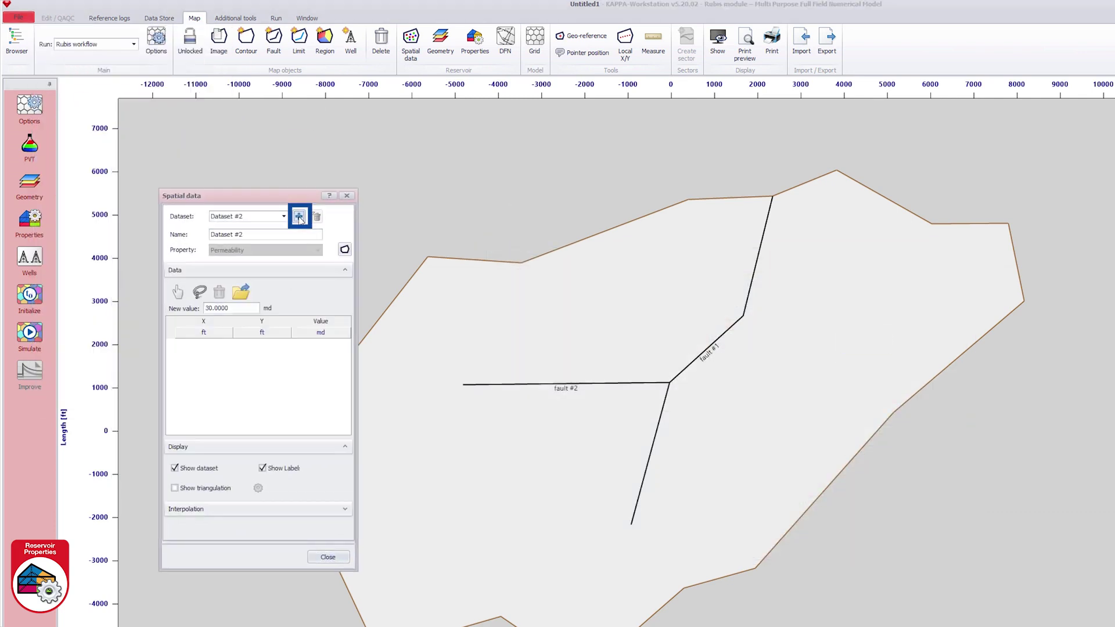
pyautogui.click(243, 296)
pyautogui.click(60, 232)
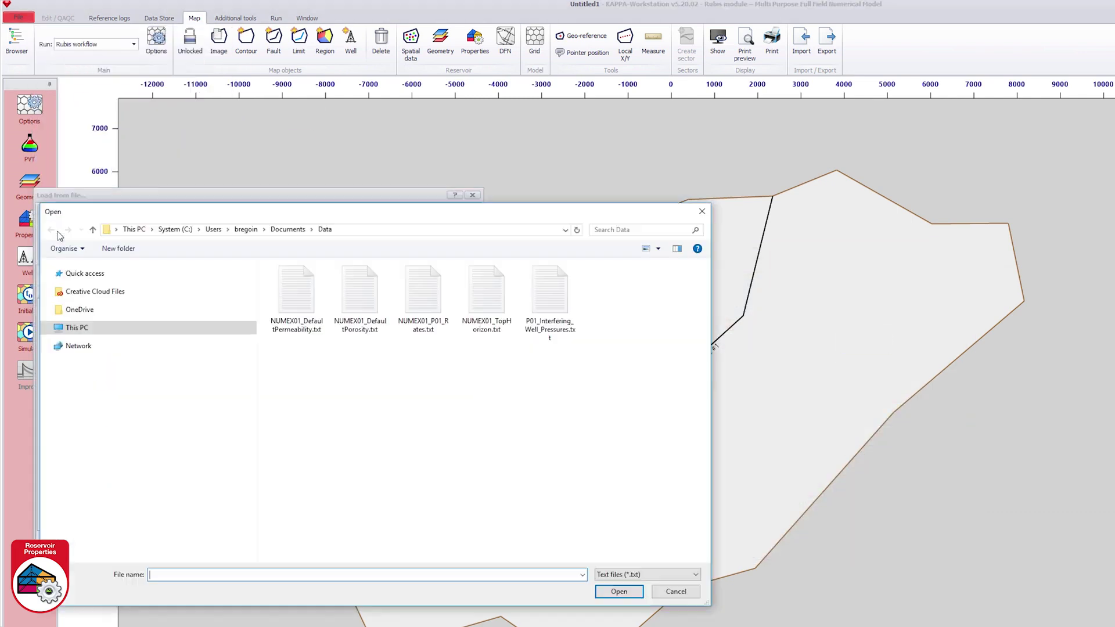
pyautogui.click(297, 291)
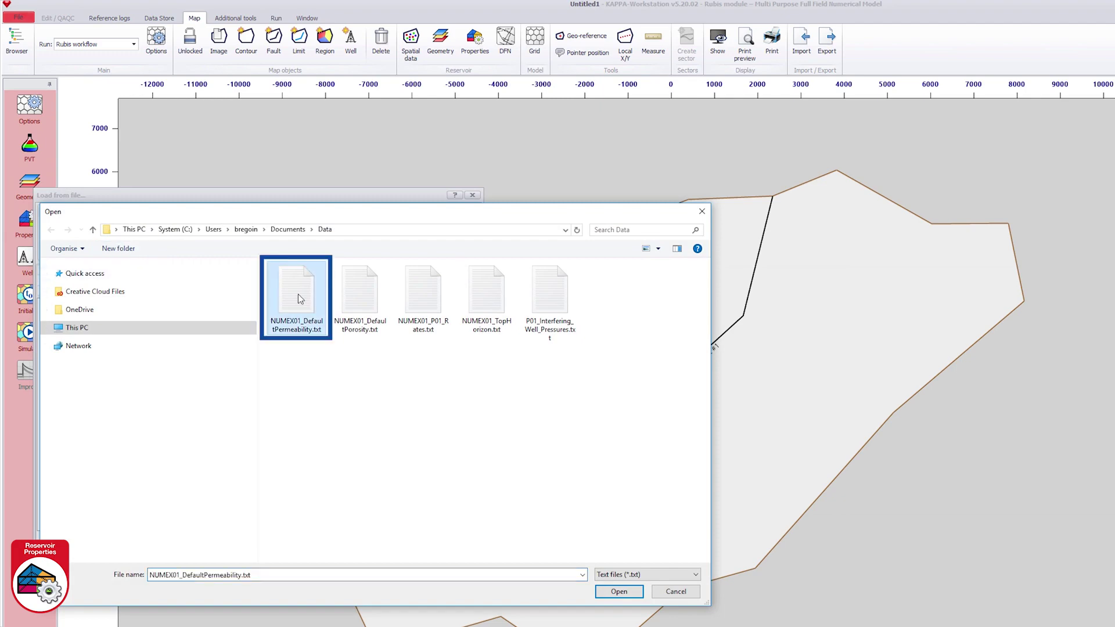
pyautogui.click(602, 598)
pyautogui.click(417, 556)
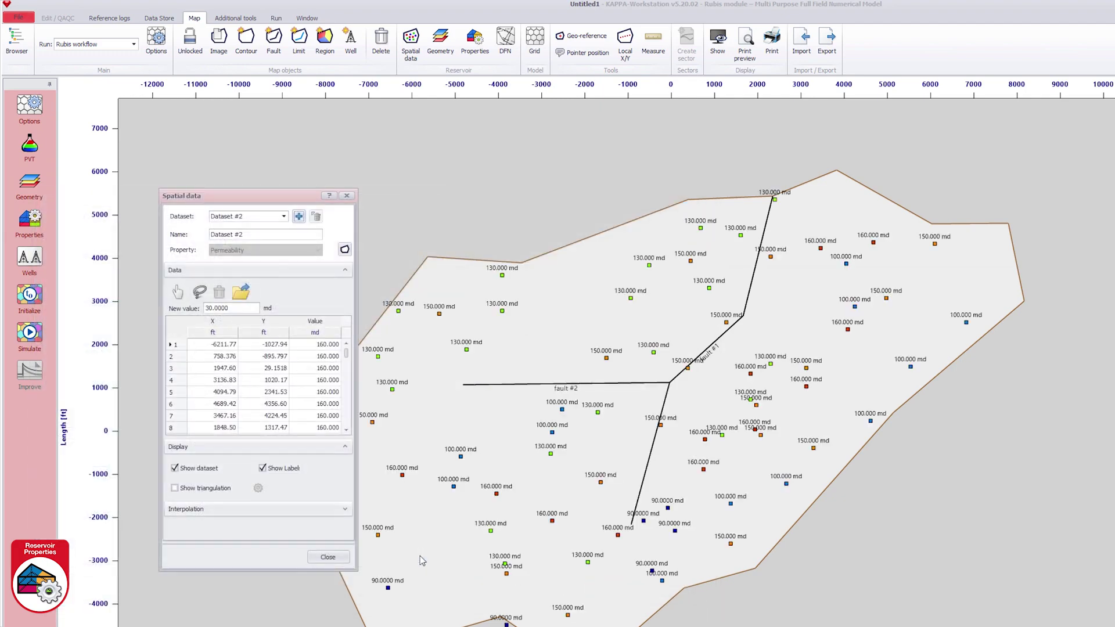
pyautogui.tripleClick(264, 234)
pyautogui.write('Permeability')
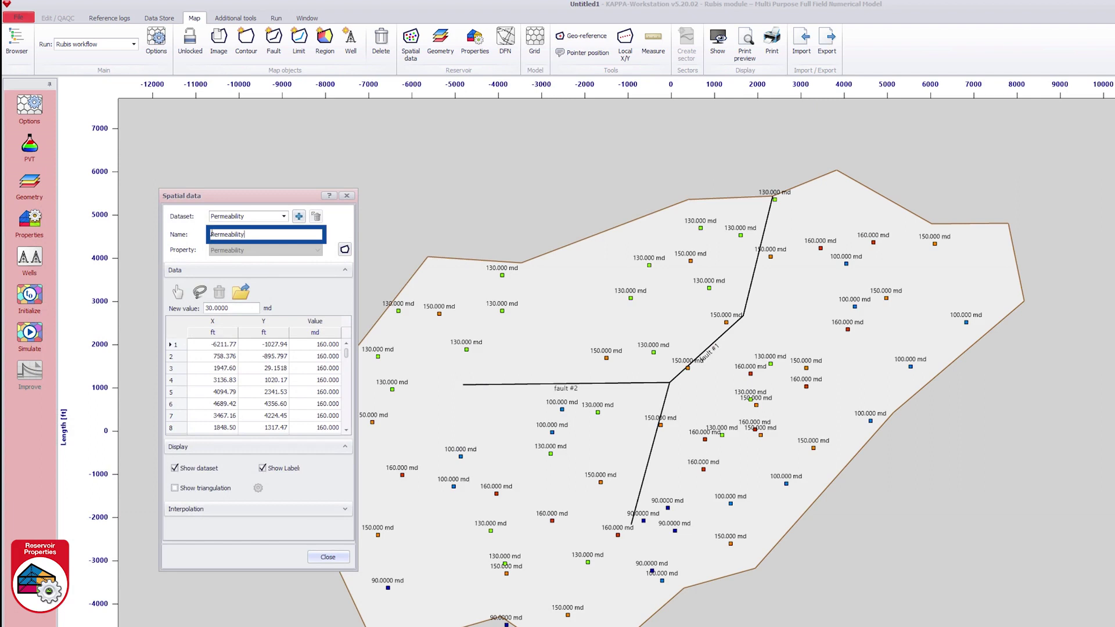
pyautogui.click(328, 556)
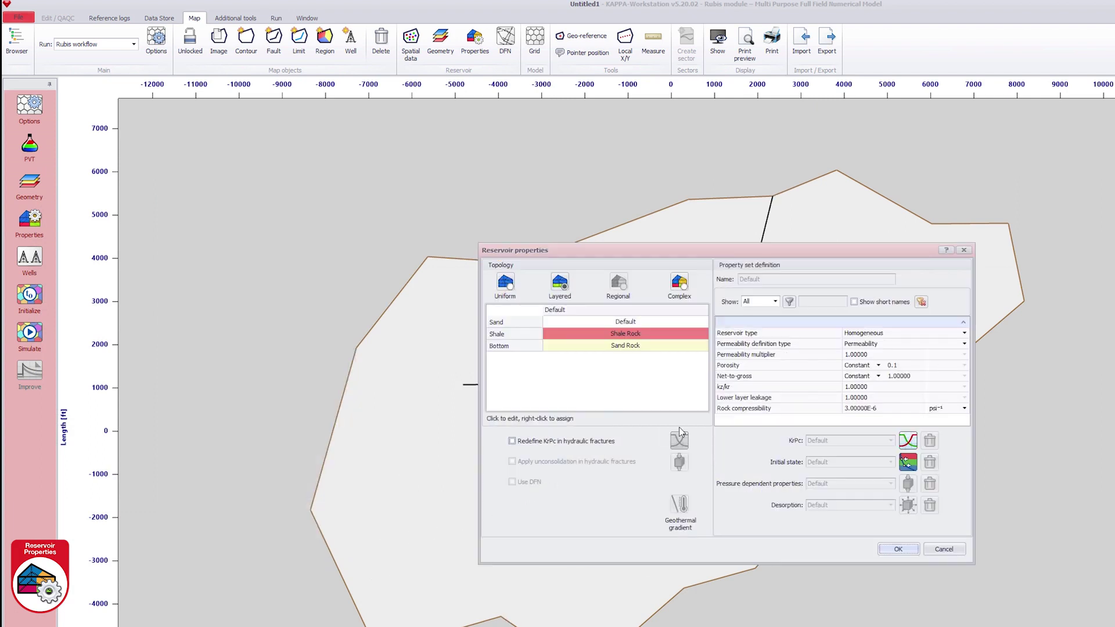
# - Make porosity a dataset named Porosity, loaded from NUMEX01_DefaultPorosity.txt
pyautogui.click(879, 365)
pyautogui.click(878, 383)
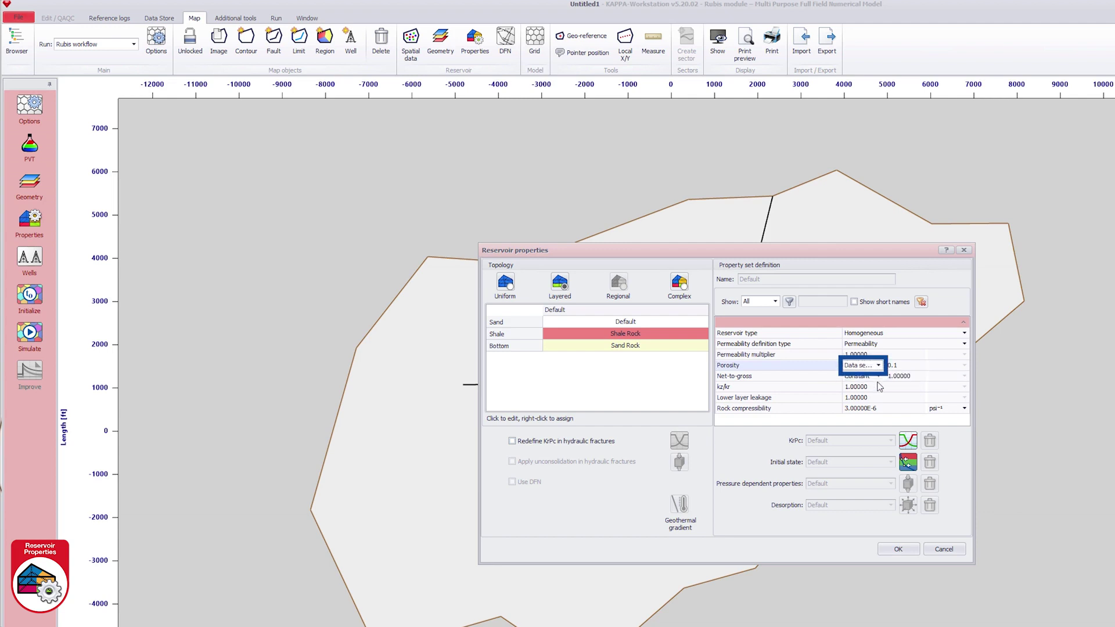
pyautogui.click(200, 83)
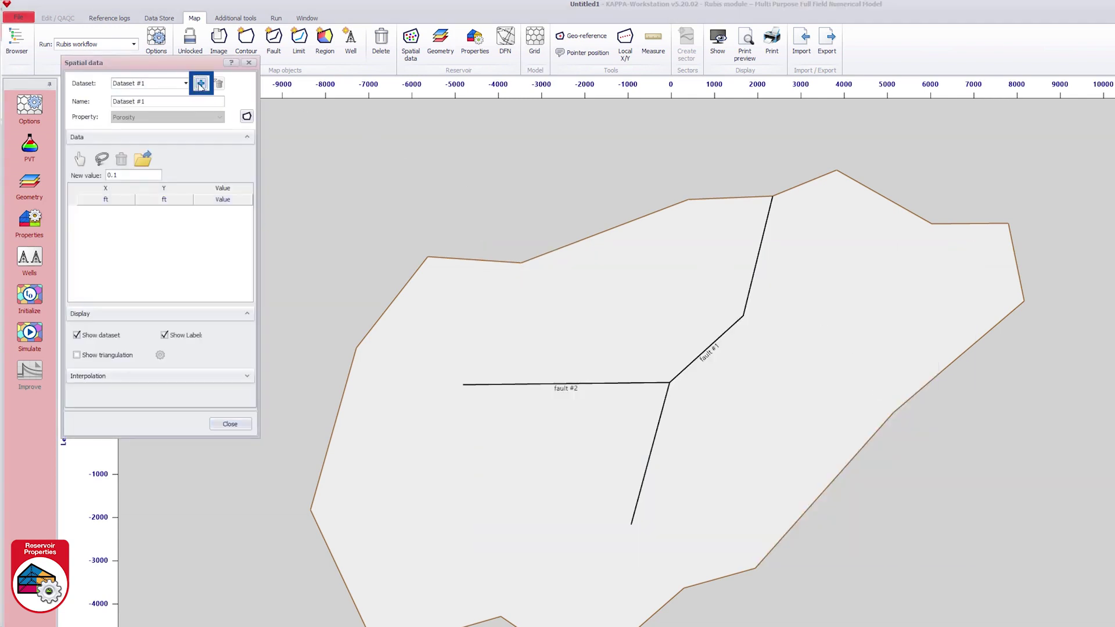
pyautogui.tripleClick(165, 102)
pyautogui.write('Porosity')
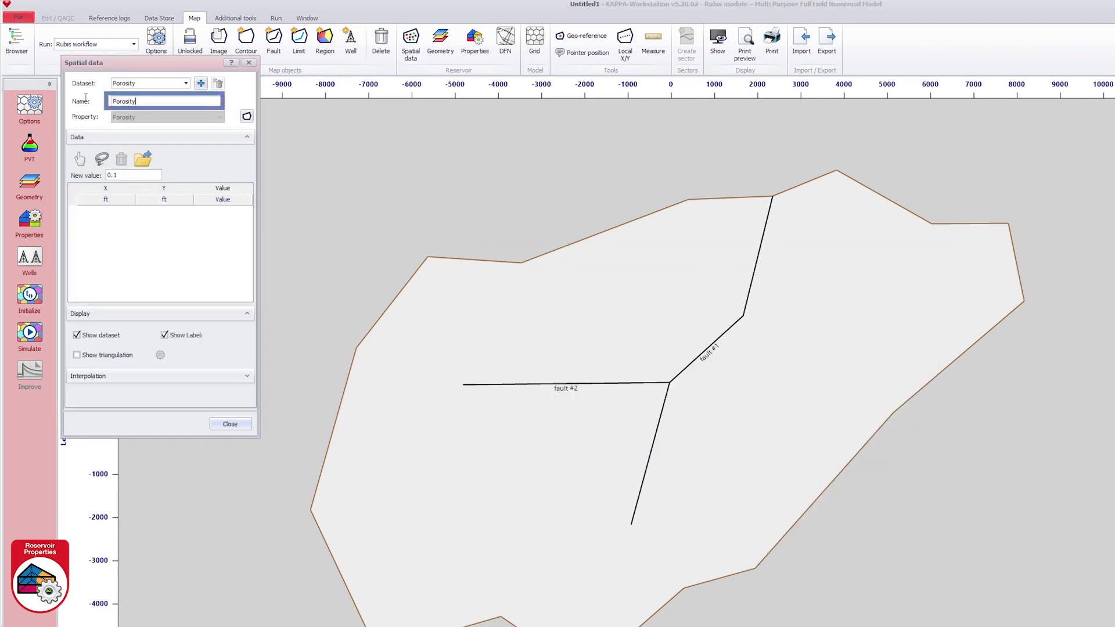
pyautogui.click(143, 158)
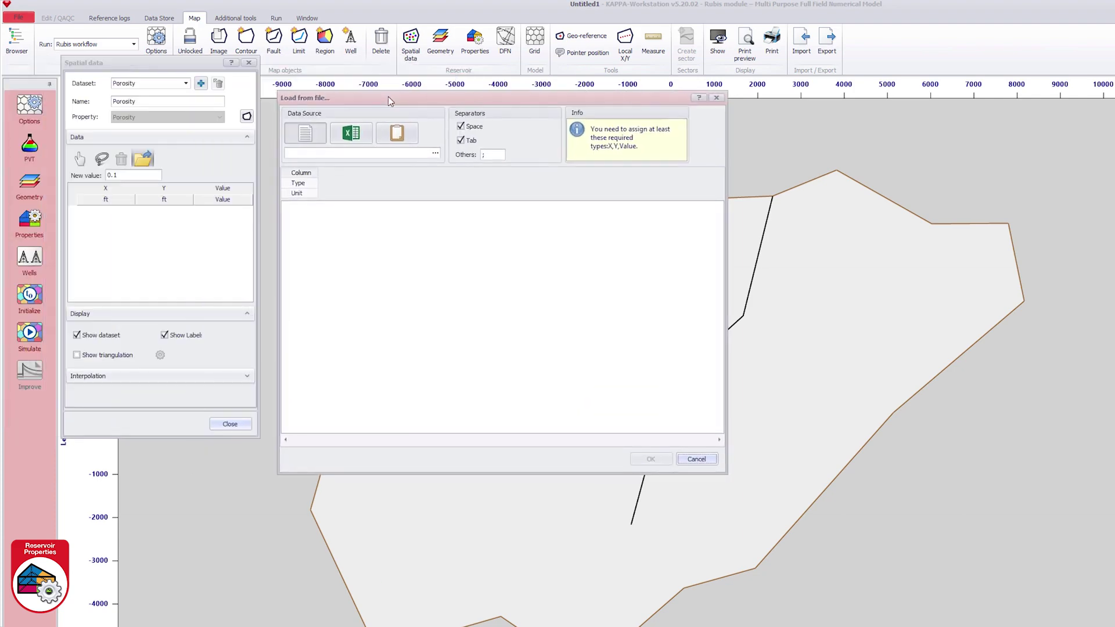
pyautogui.click(305, 135)
pyautogui.click(603, 196)
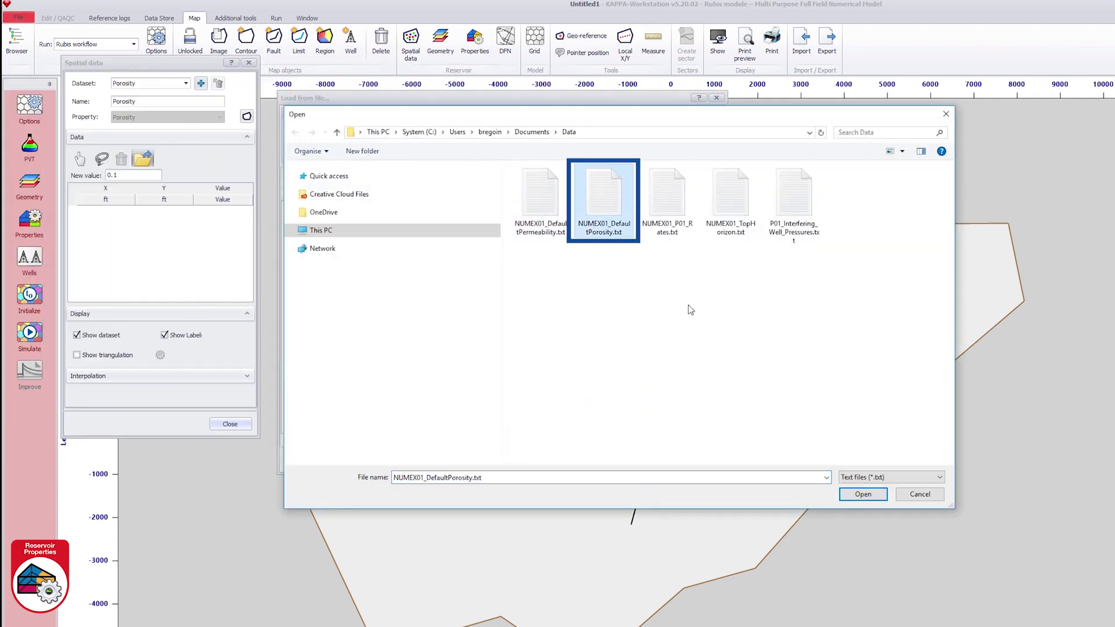
pyautogui.click(859, 492)
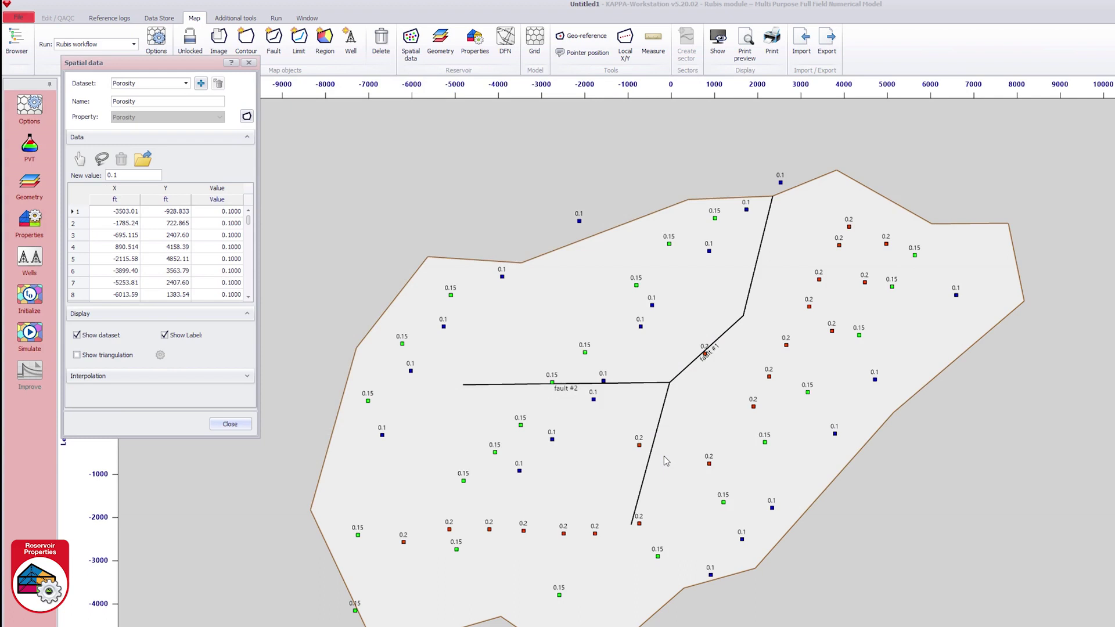
# - Give Shale Rock 0.001 md permeability and 0.05 porosity, and edit its lower layer leakage
pyautogui.click(230, 424)
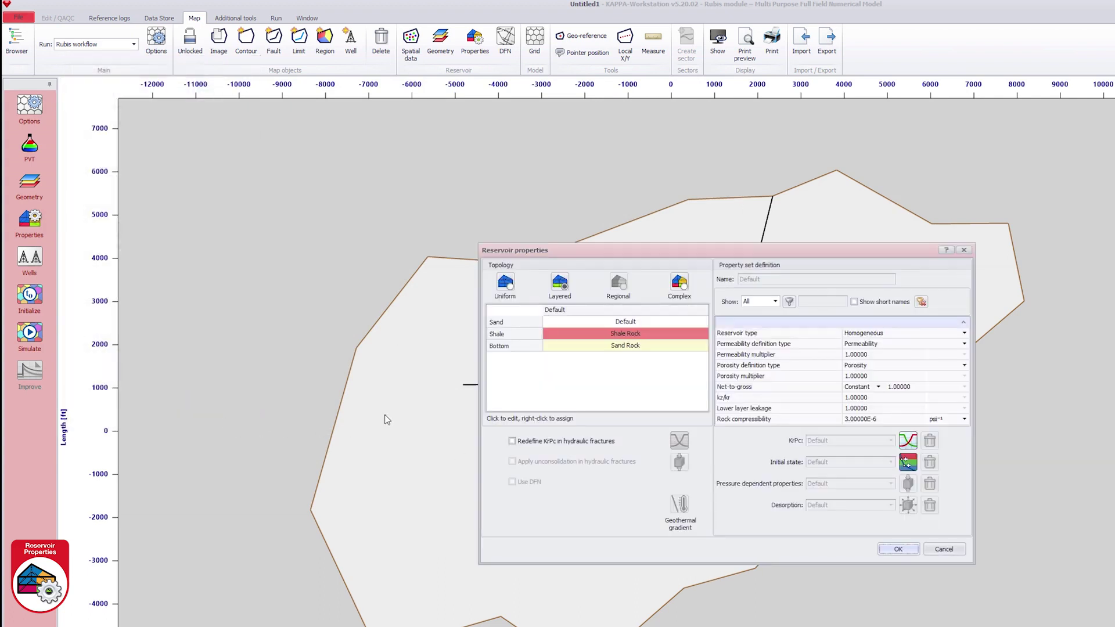
pyautogui.click(652, 334)
pyautogui.click(903, 344)
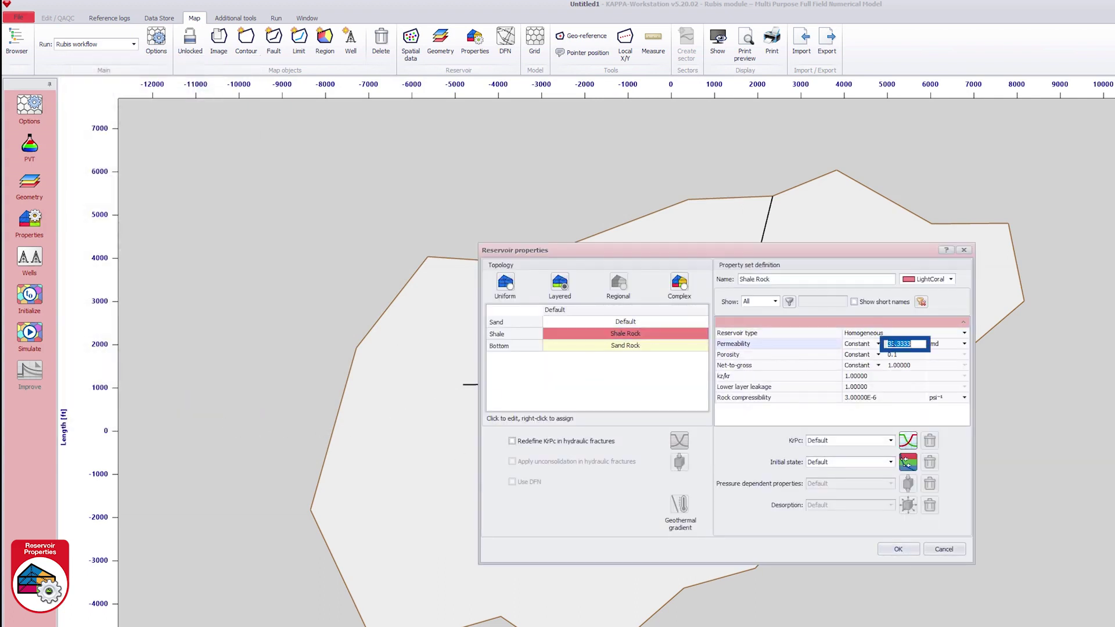
pyautogui.write('0.')
pyautogui.click(901, 354)
pyautogui.write('0.')
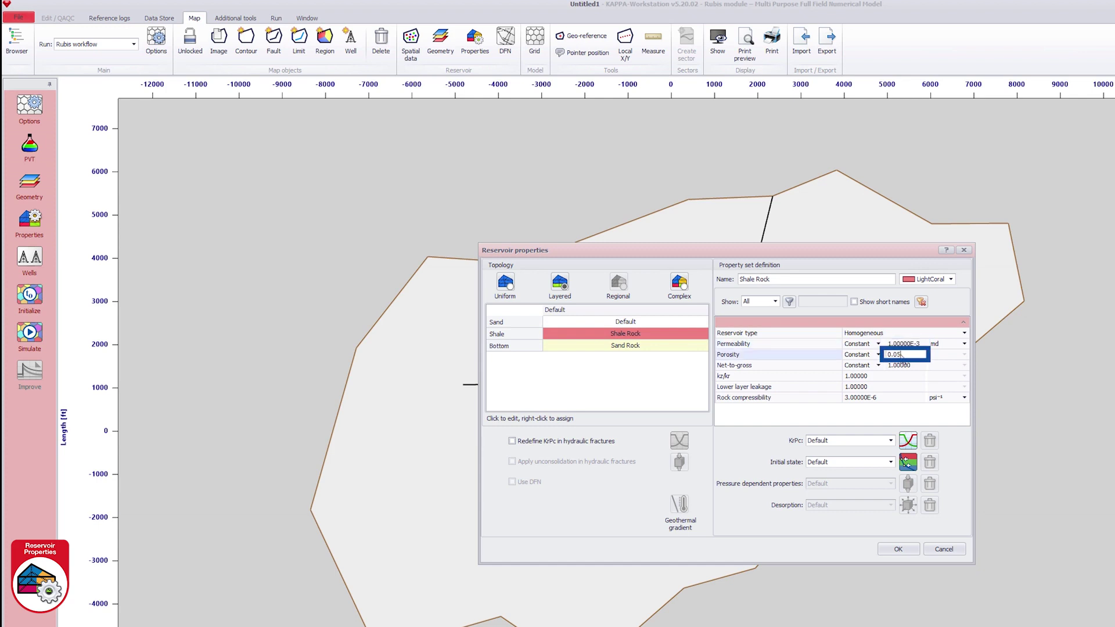
pyautogui.click(894, 386)
pyautogui.write('0.01')
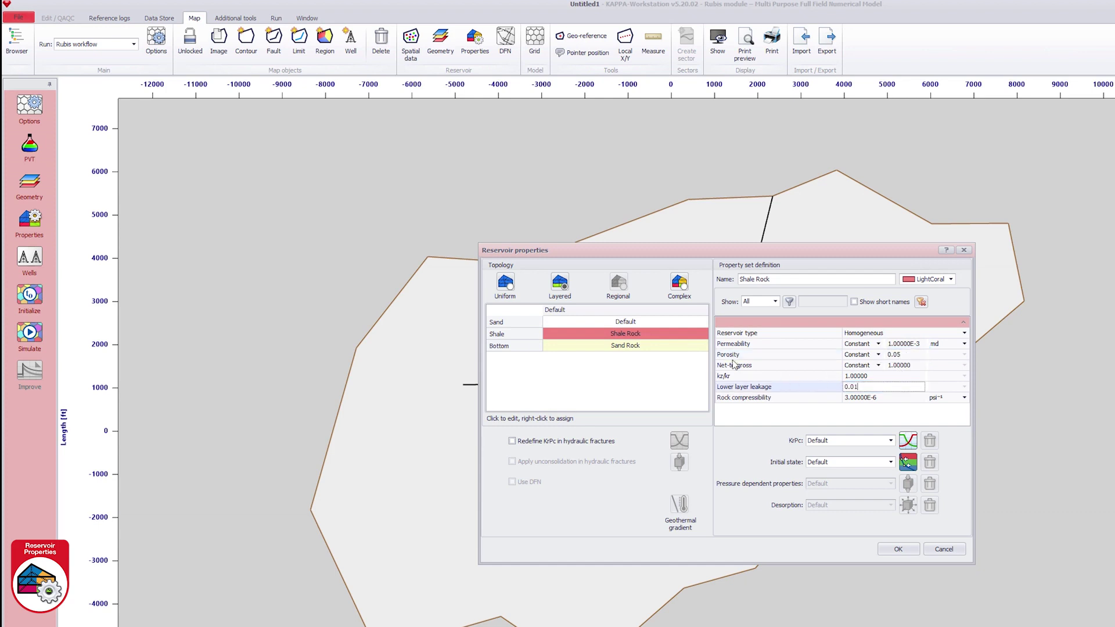
pyautogui.click(691, 347)
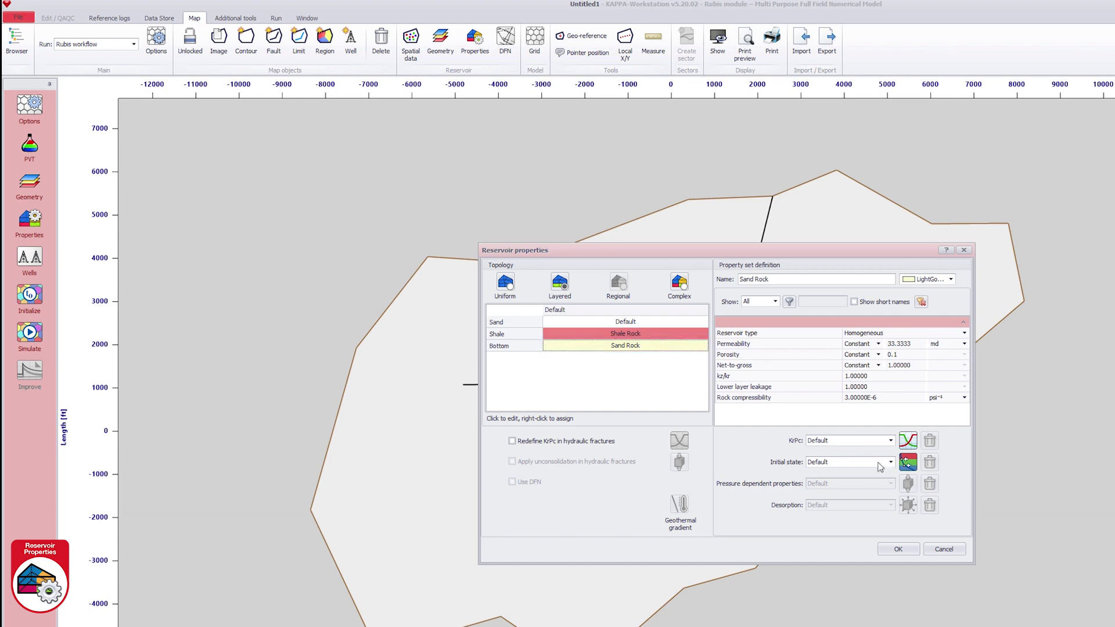
# - Define the initial state by a 5500 ft gas-oil contact and a 6080 ft free water level
pyautogui.click(907, 463)
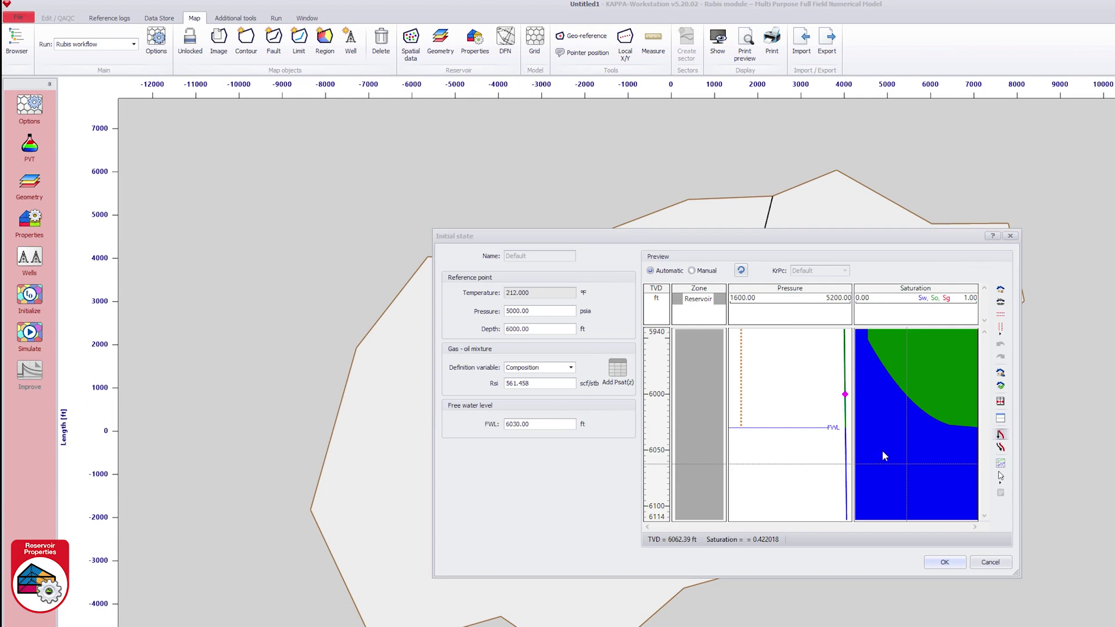
pyautogui.click(570, 368)
pyautogui.click(562, 395)
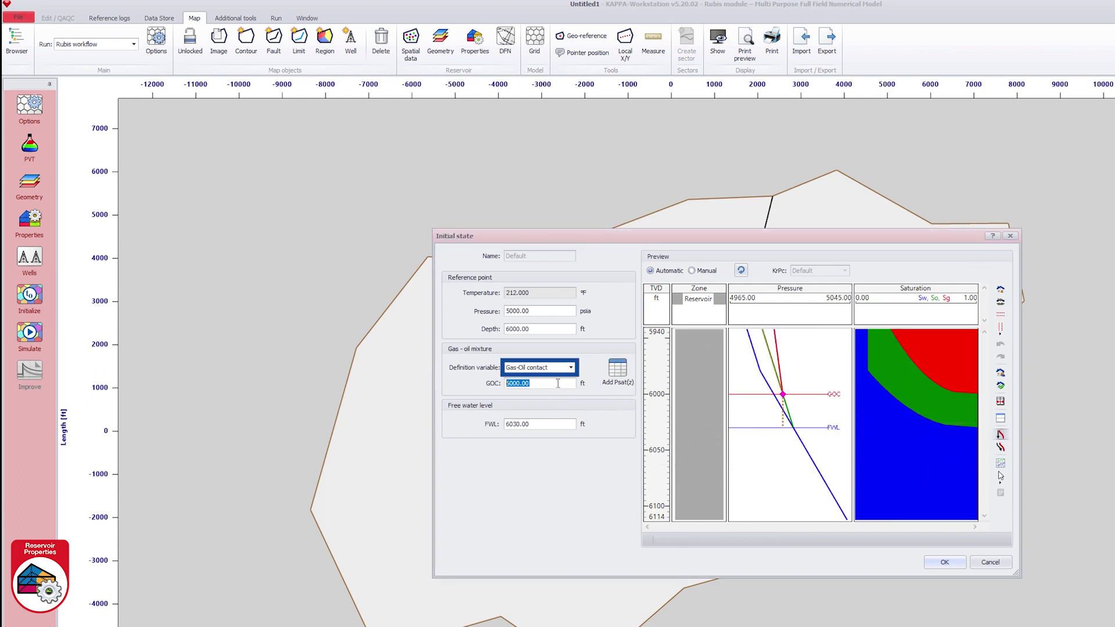
pyautogui.write('55')
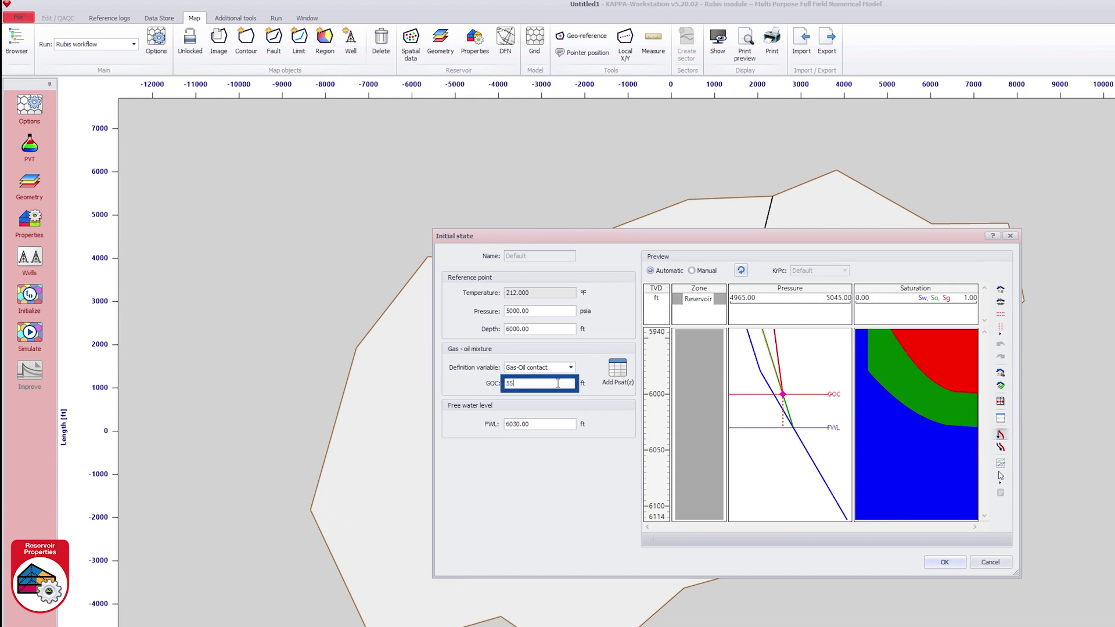
pyautogui.click(554, 424)
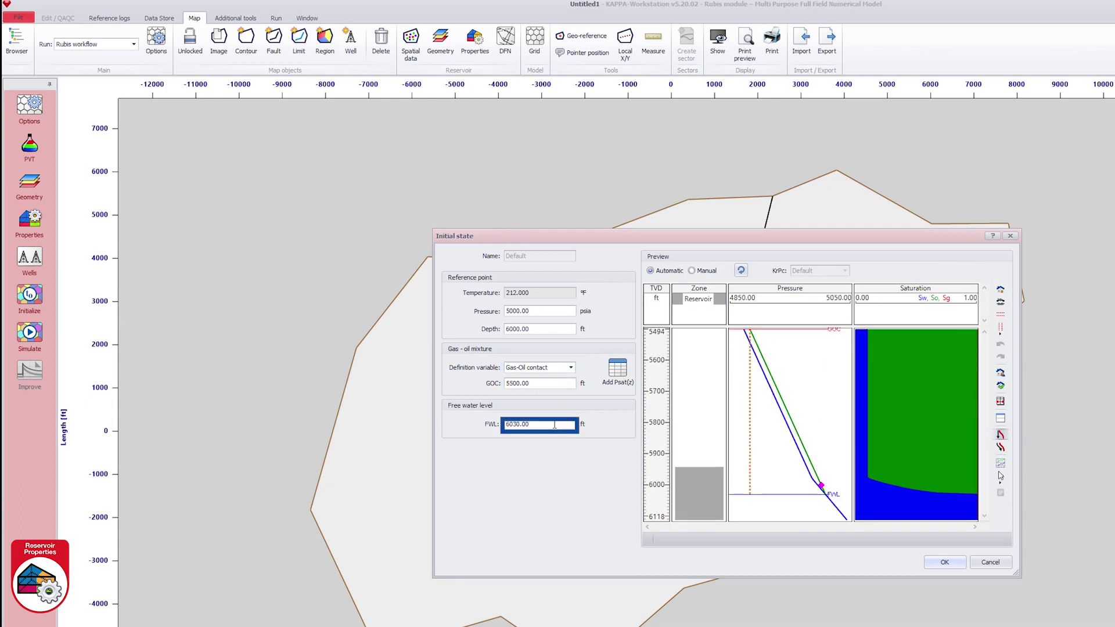
pyautogui.write('8')
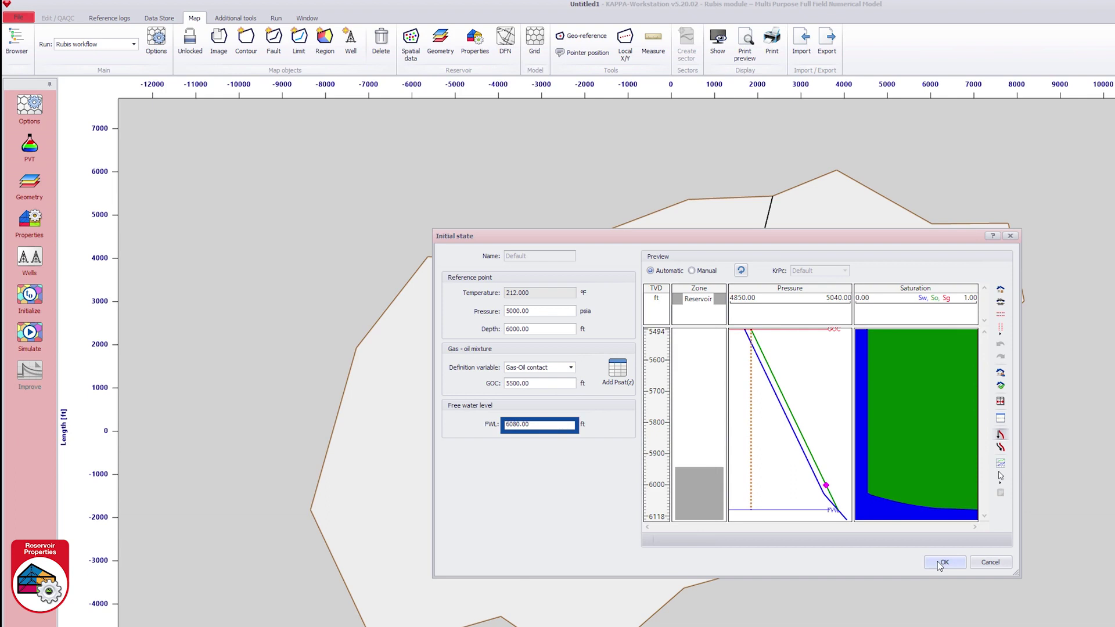
pyautogui.press('Tab')
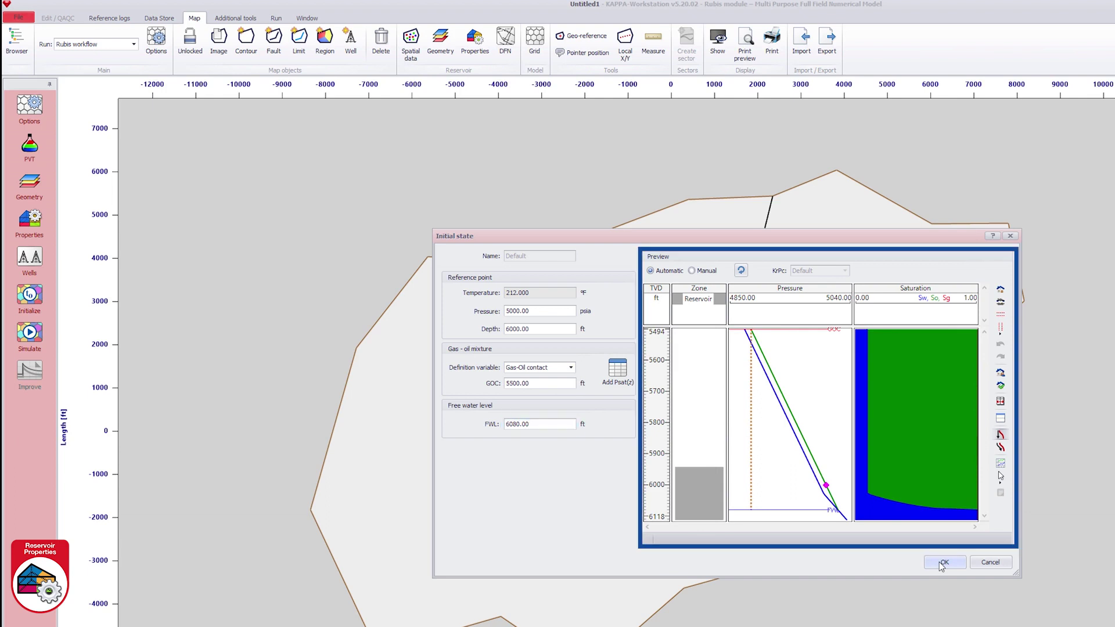
pyautogui.click(942, 562)
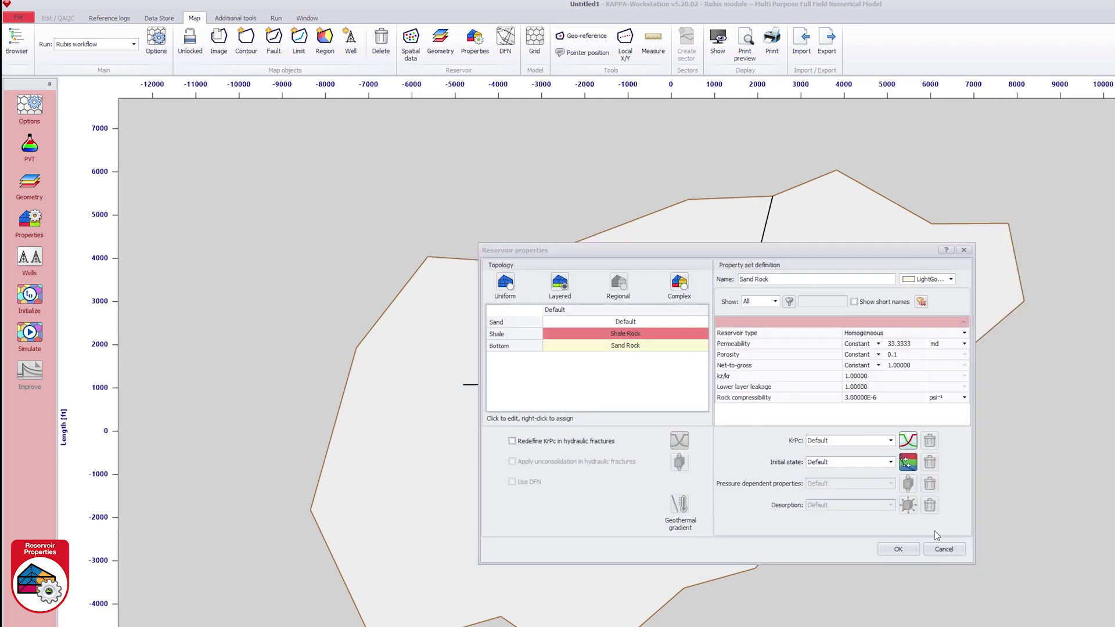
# - Turn on No extrapolation (Krow = Krog) in the relative permeability settings
pyautogui.click(909, 441)
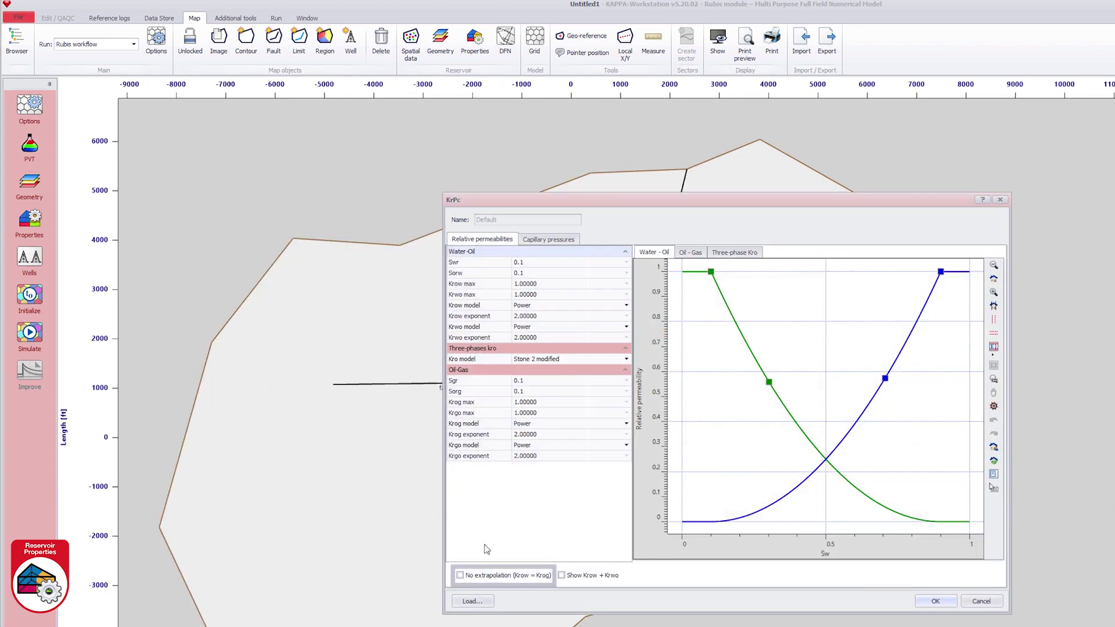
pyautogui.click(459, 576)
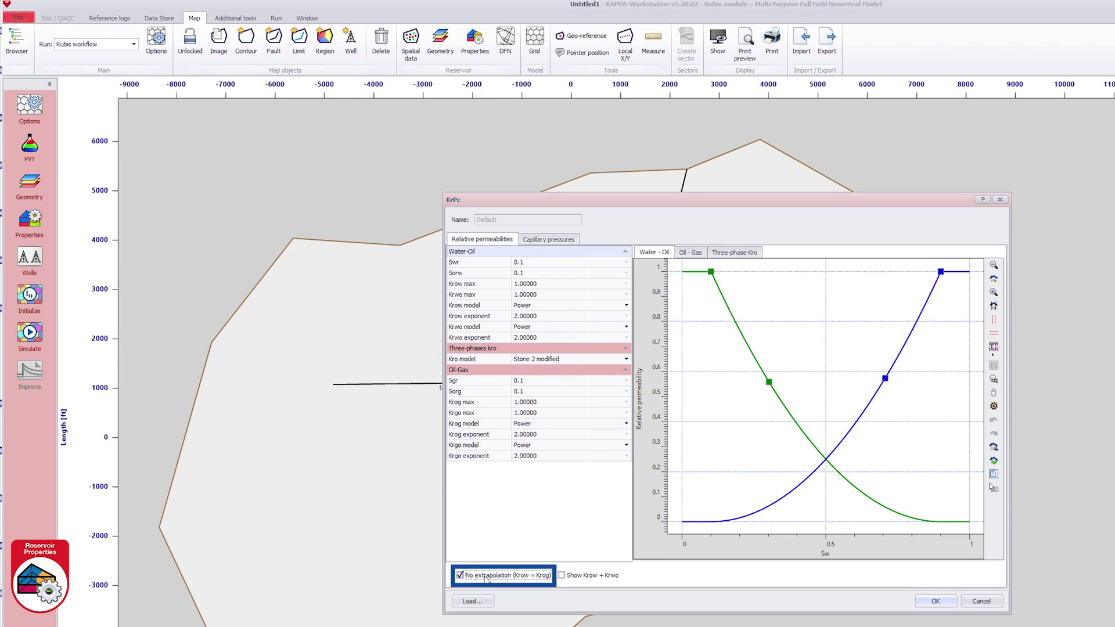
pyautogui.click(919, 604)
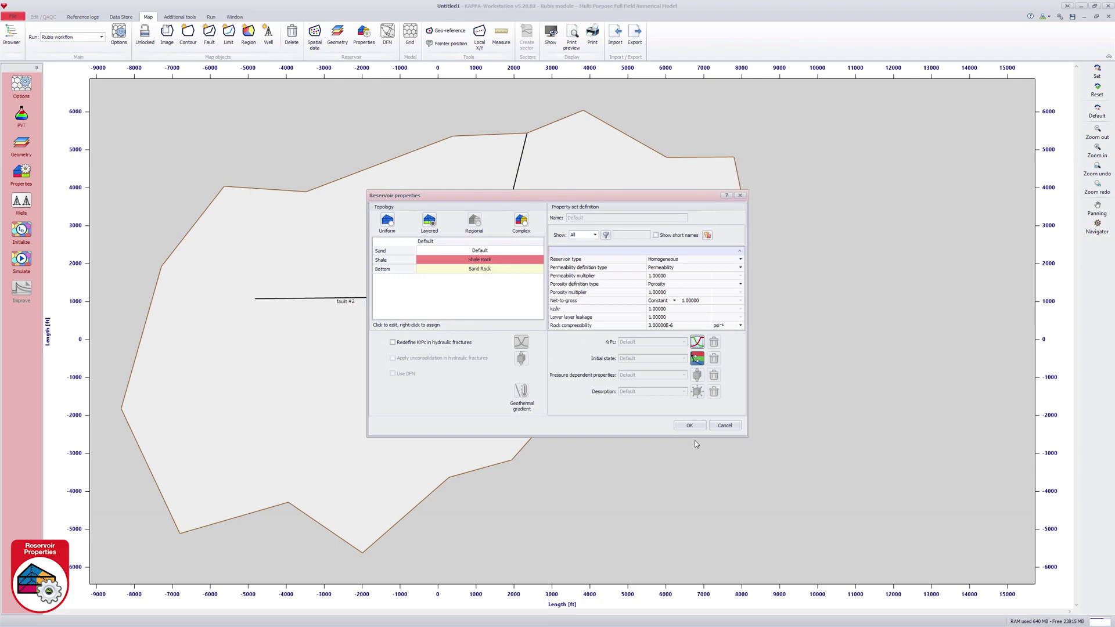
# - Confirm the reservoir properties and turn on background images in the map display settings
pyautogui.click(690, 426)
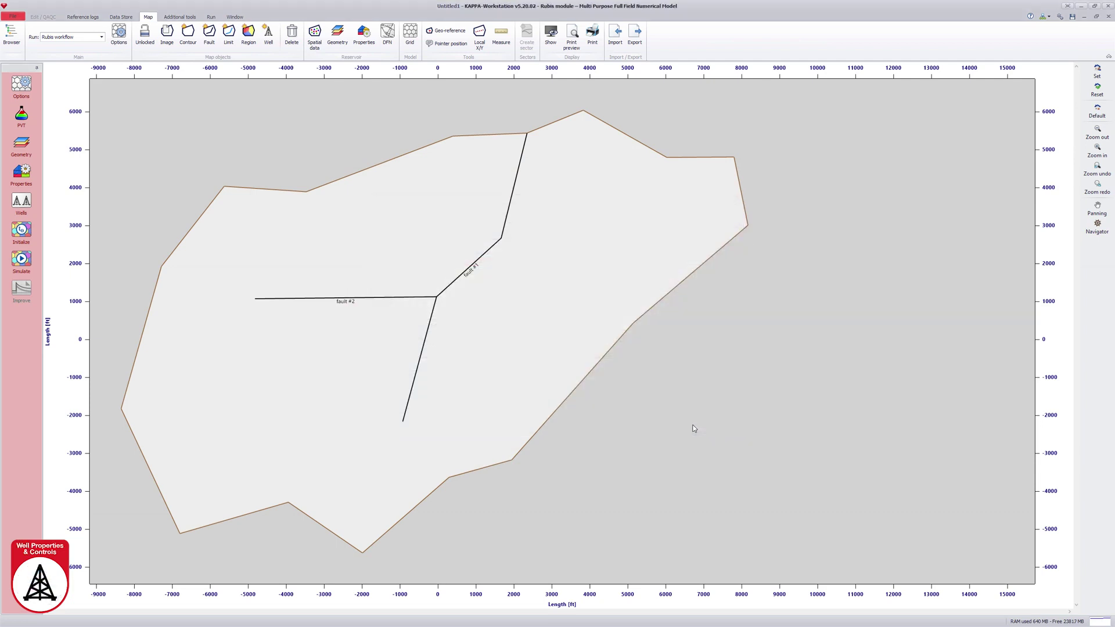
pyautogui.click(550, 33)
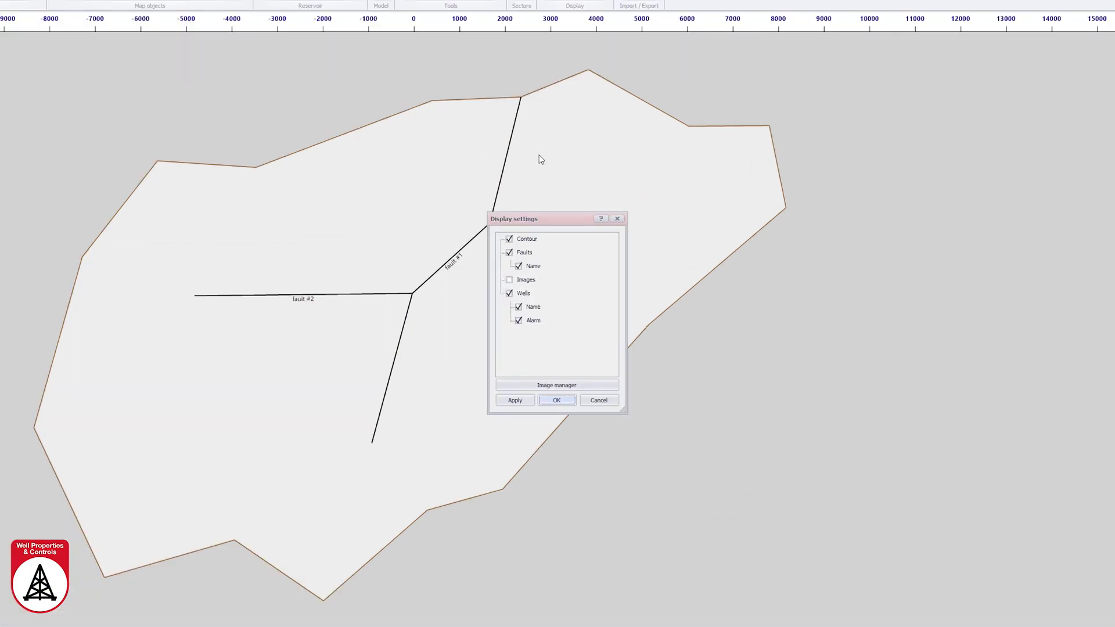
pyautogui.click(509, 279)
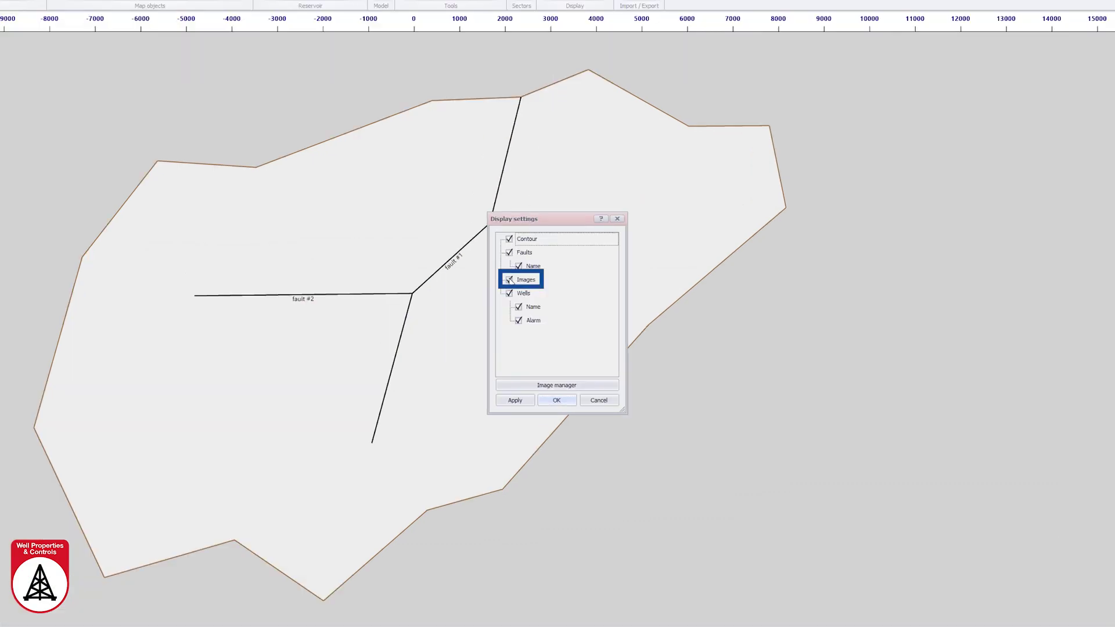
pyautogui.click(547, 399)
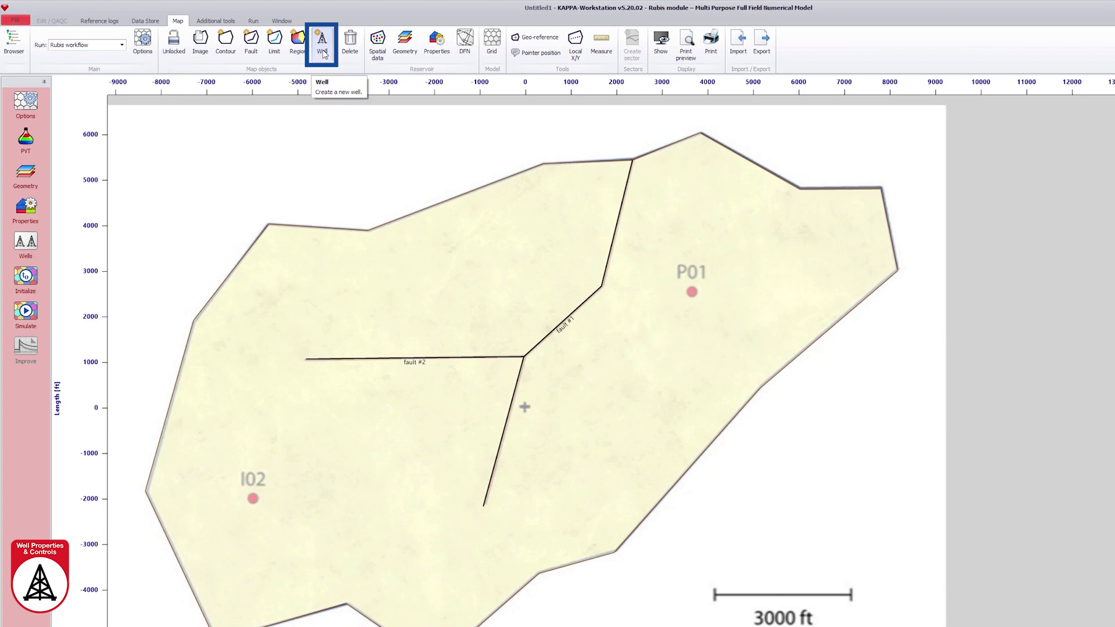
# - Place well P01 at its map spot and shorten its perforation to the upper green layer
pyautogui.click(323, 54)
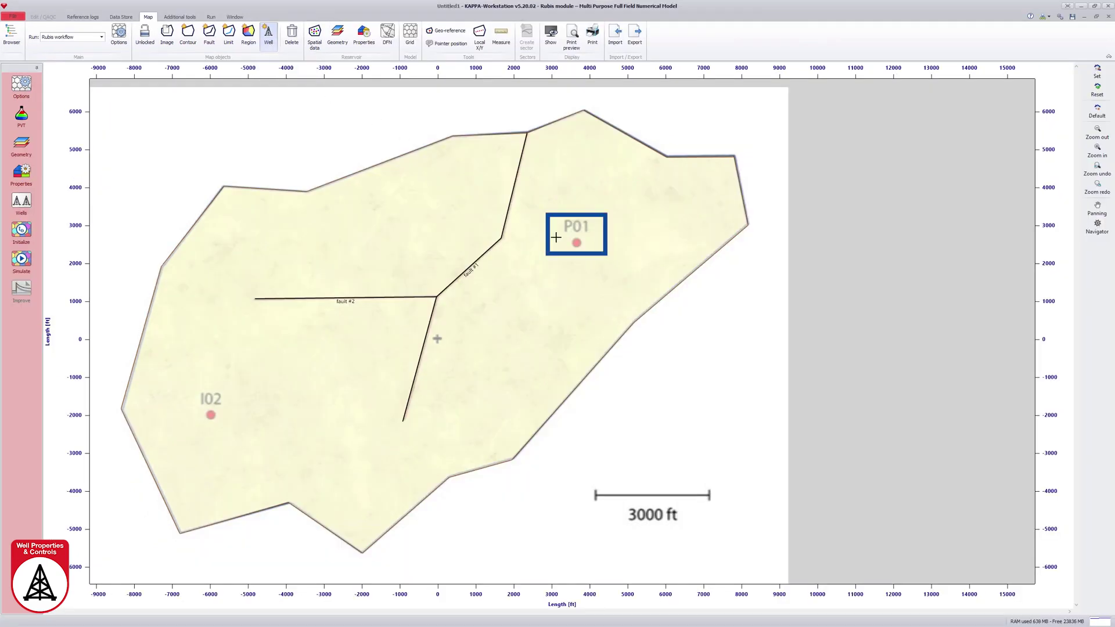
pyautogui.click(576, 243)
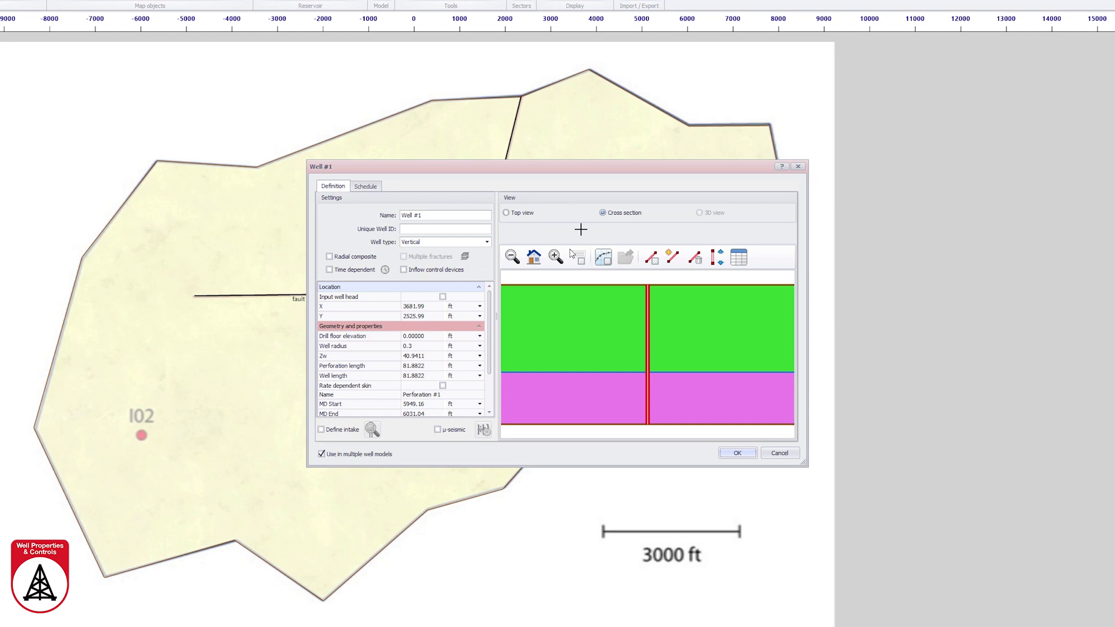
pyautogui.tripleClick(440, 217)
pyautogui.write('P01')
pyautogui.click(652, 257)
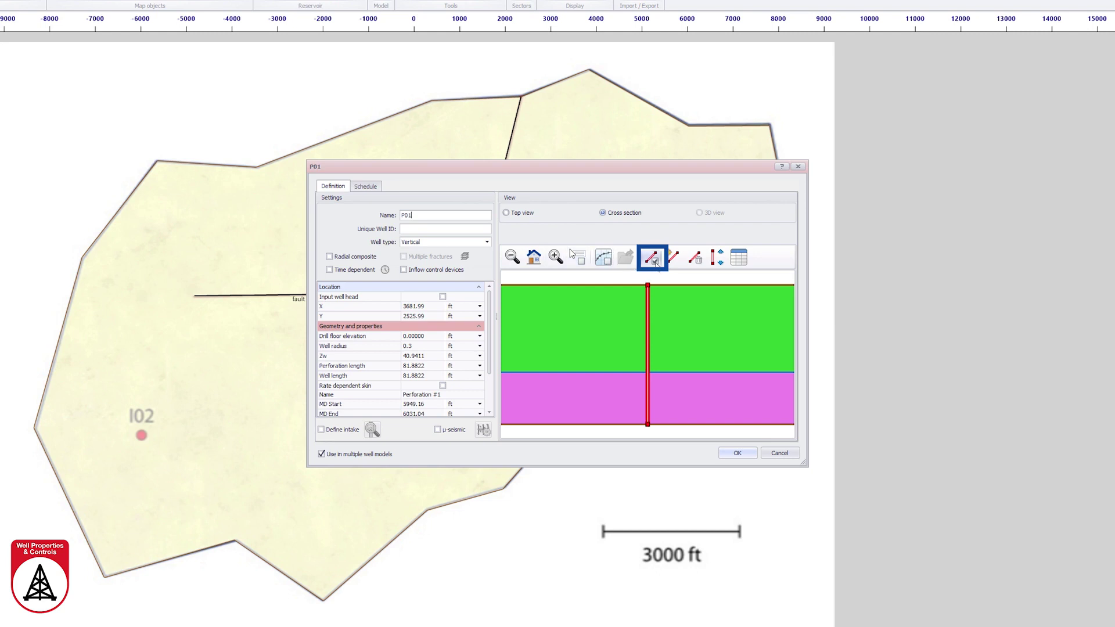
pyautogui.moveTo(648, 428); pyautogui.dragTo(650, 363)
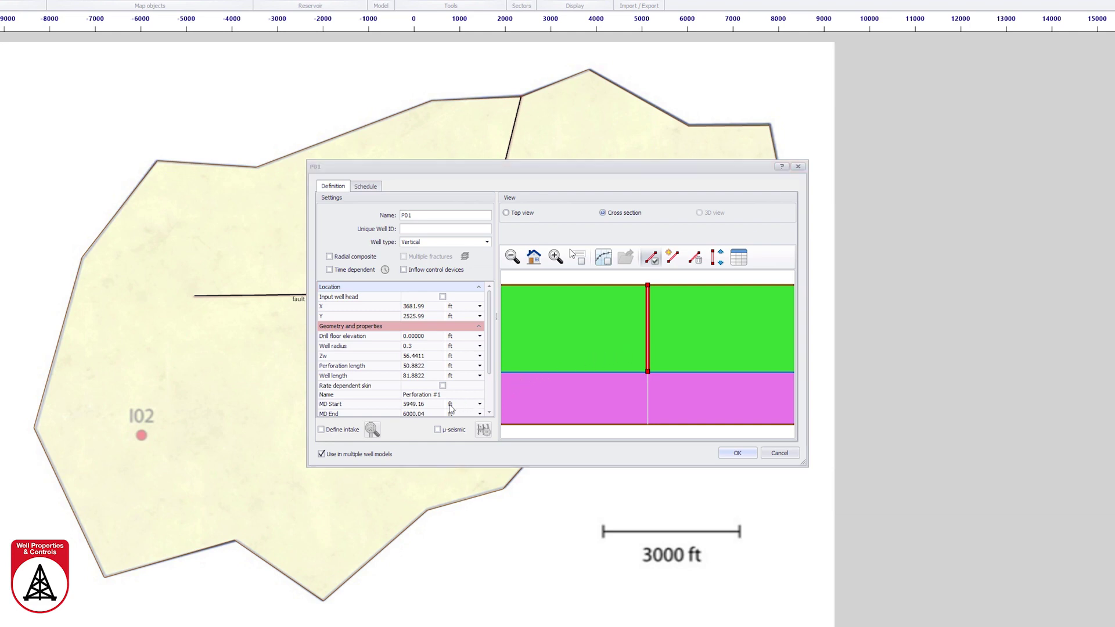
# - Enable a default intake for P01 with intake usage Only above reservoir
pyautogui.click(321, 429)
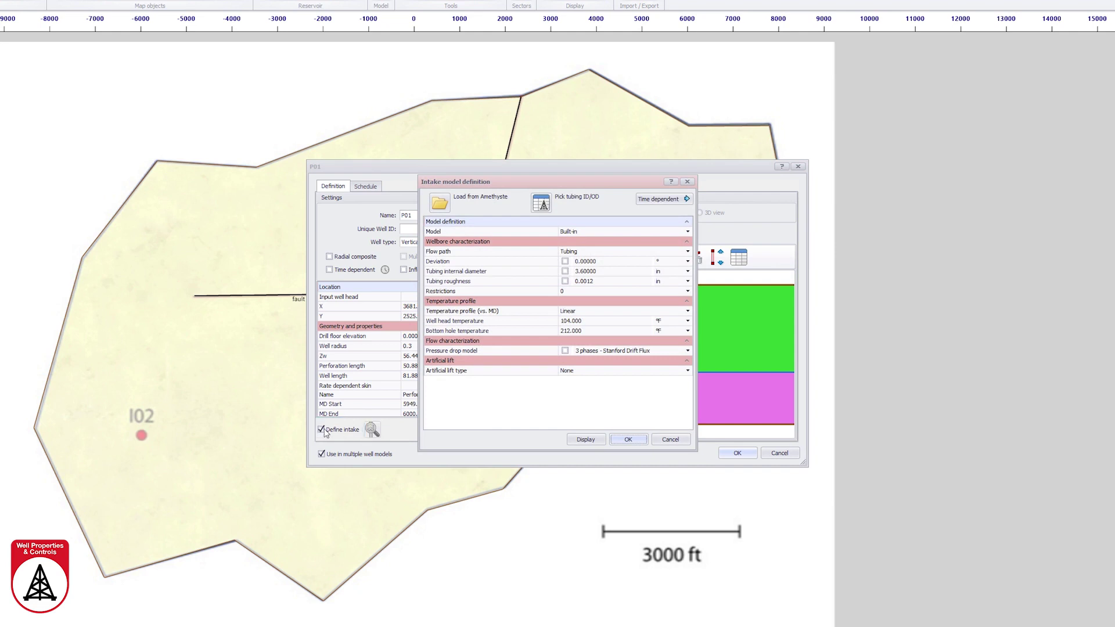
pyautogui.click(620, 439)
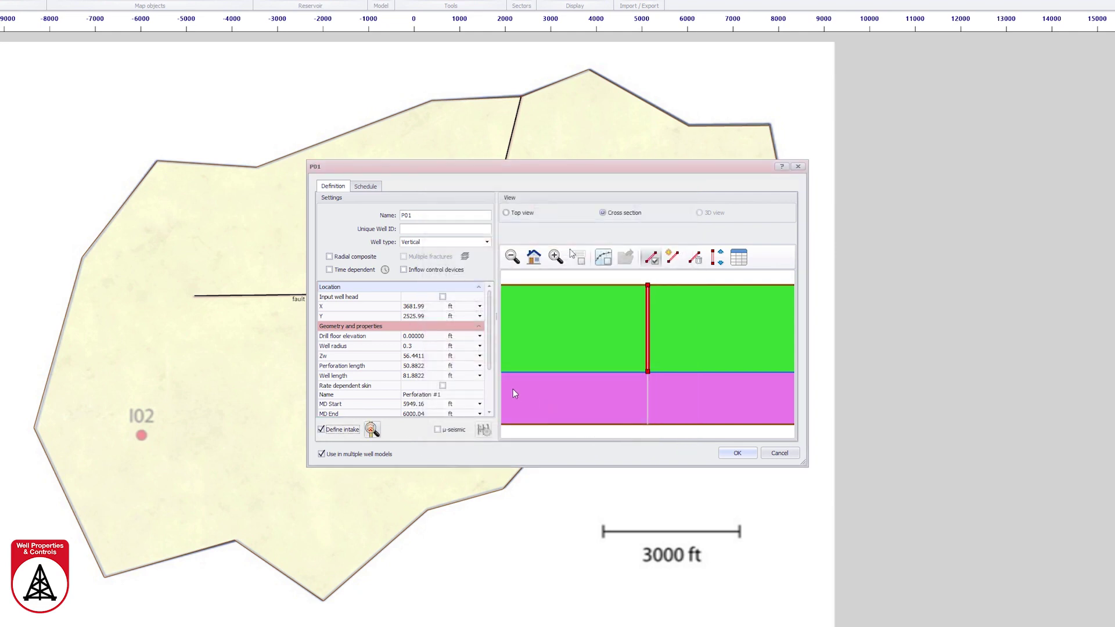
pyautogui.moveTo(489, 354); pyautogui.dragTo(489, 410)
pyautogui.click(479, 411)
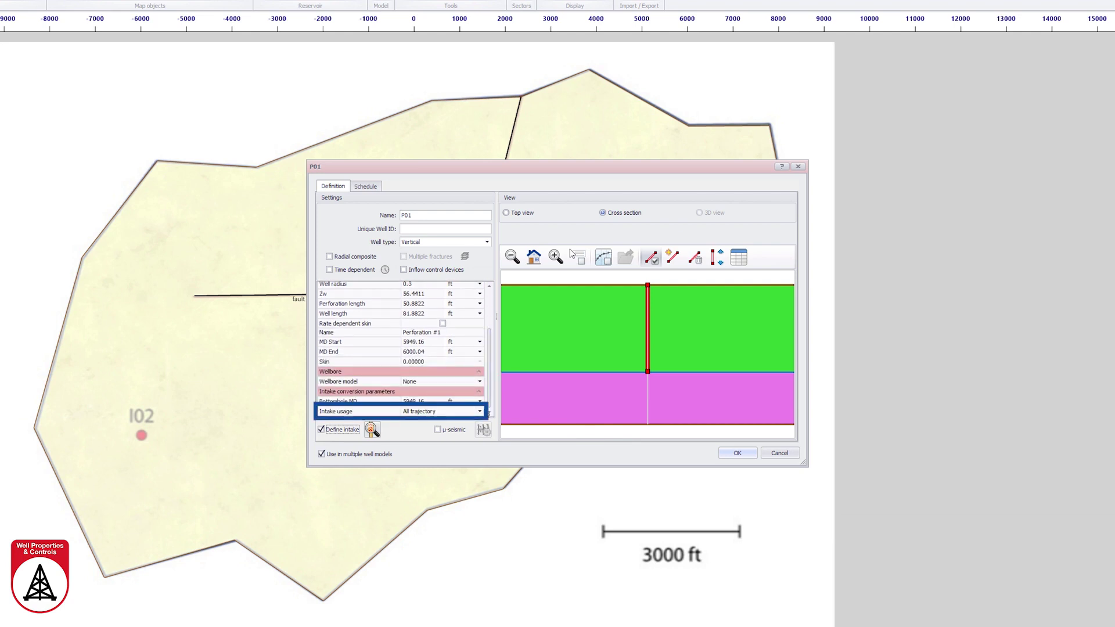
pyautogui.click(480, 411)
pyautogui.click(477, 429)
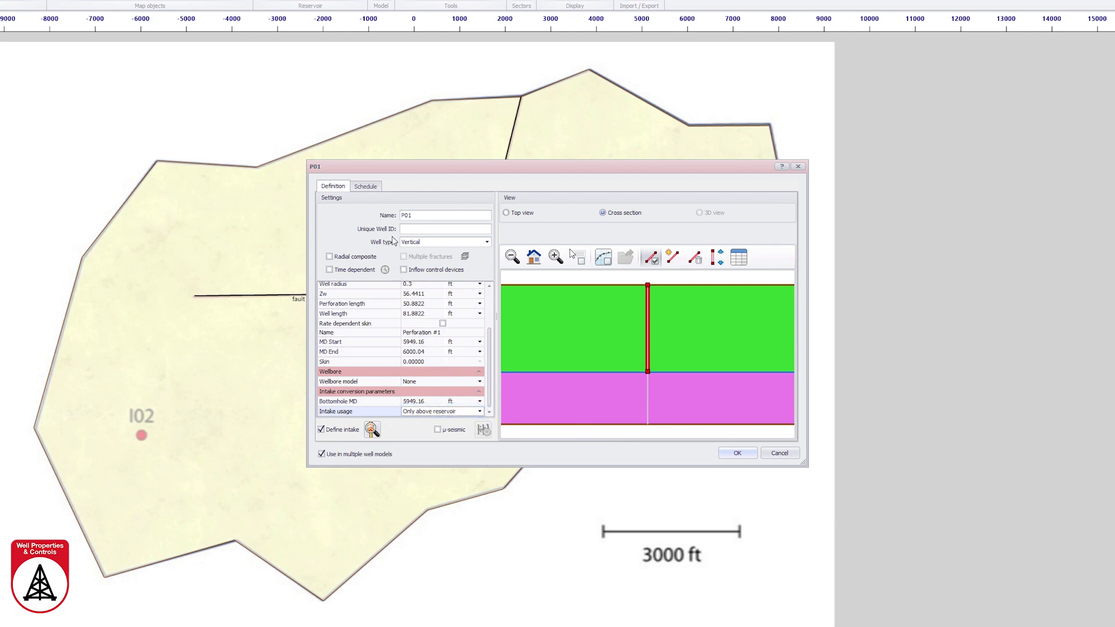
# - Schedule P01 at 200 psia bottomhole pressure with a 10000 B/D Total rate constraint
pyautogui.click(380, 190)
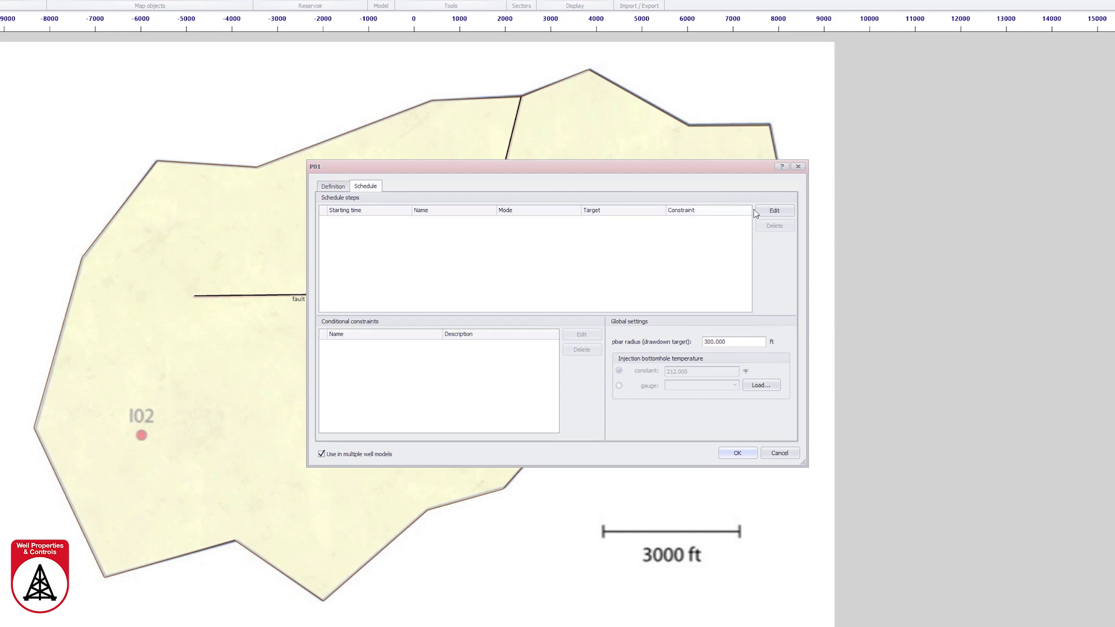
pyautogui.click(764, 214)
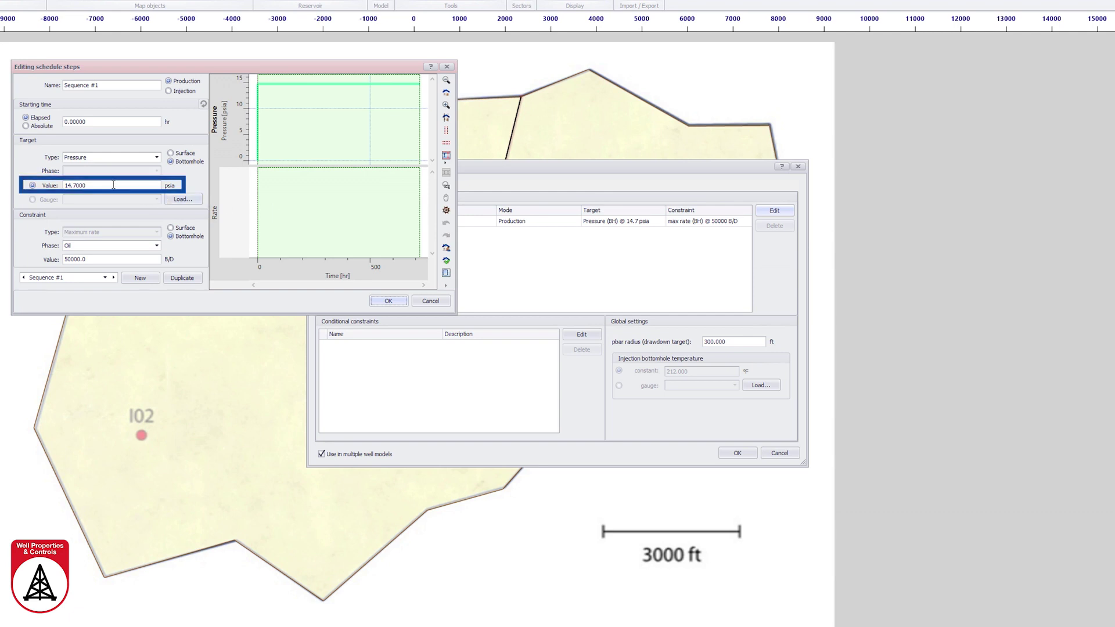
pyautogui.moveTo(114, 185); pyautogui.dragTo(46, 184)
pyautogui.write('200')
pyautogui.click(156, 246)
pyautogui.click(81, 286)
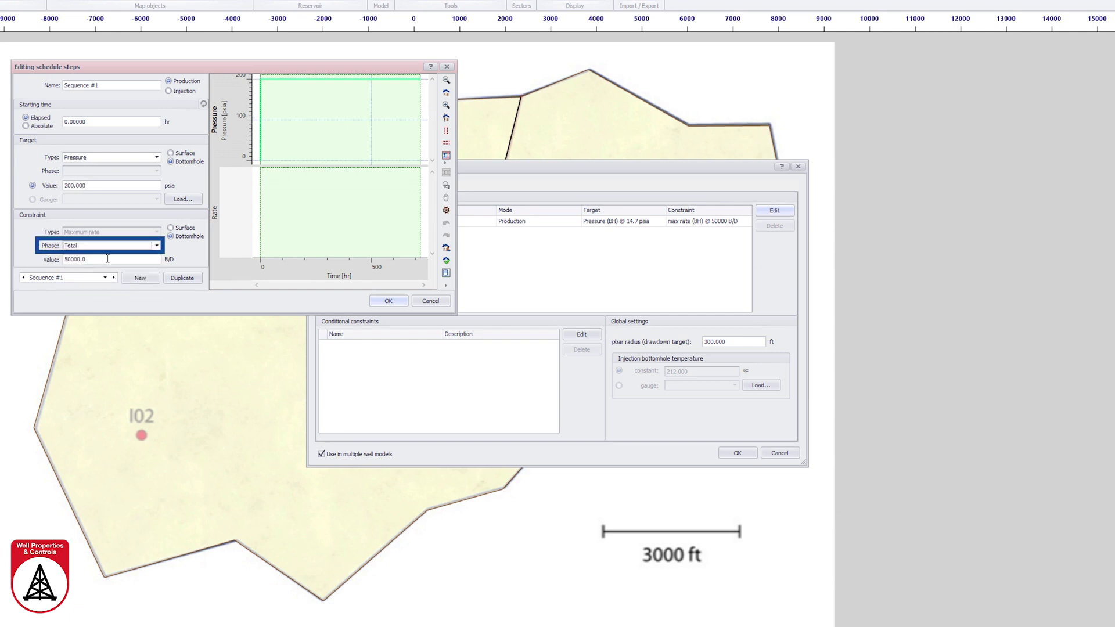
pyautogui.press('Tab')
pyautogui.write('10')
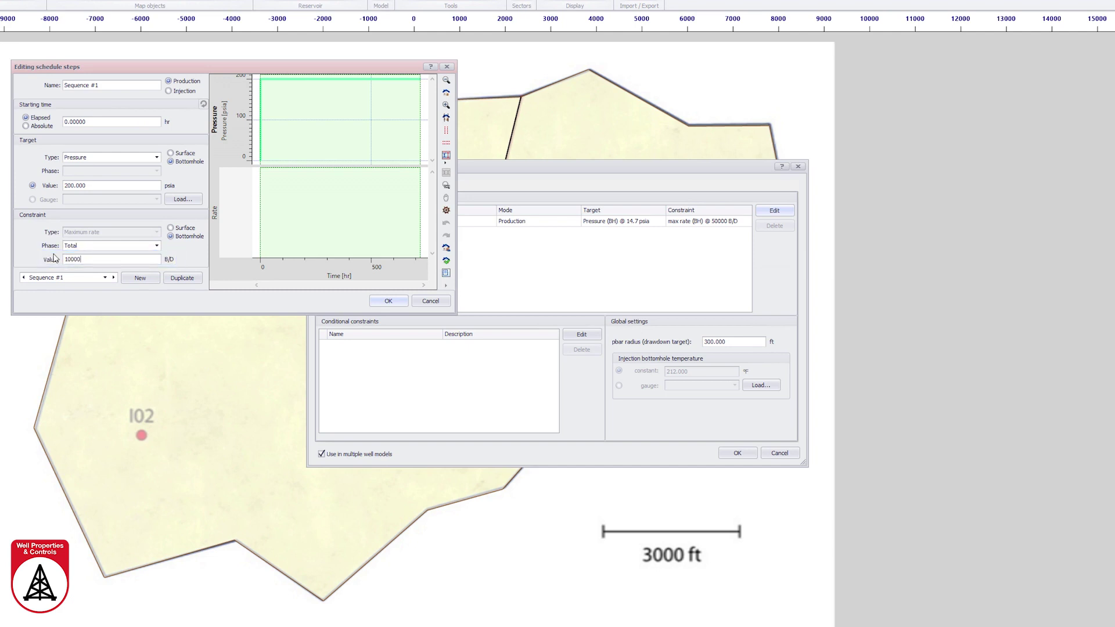
pyautogui.click(385, 301)
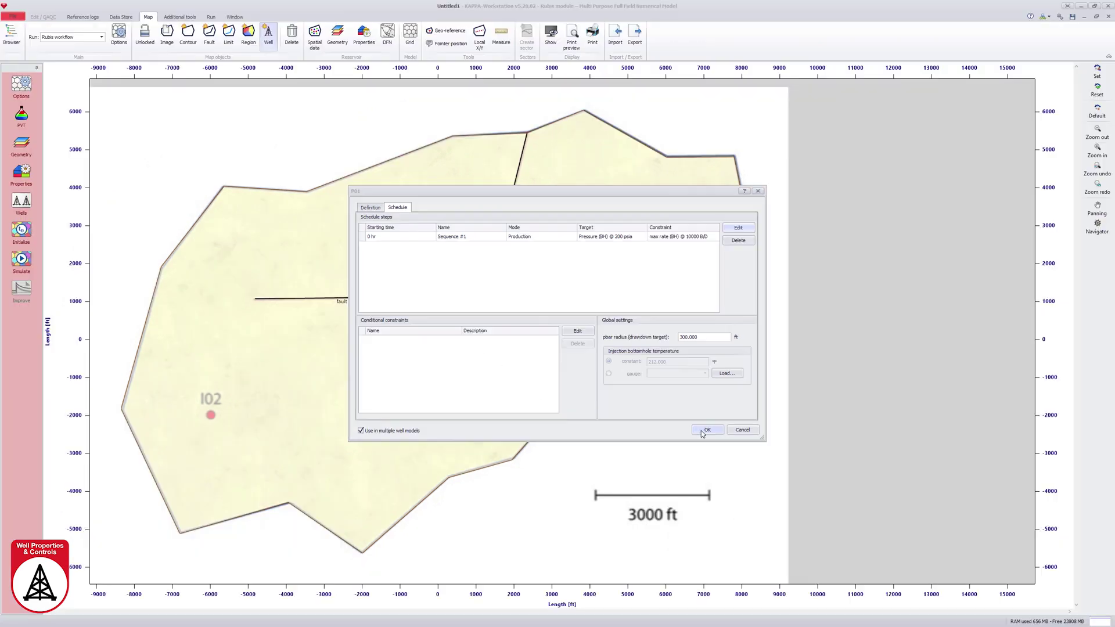
pyautogui.click(702, 430)
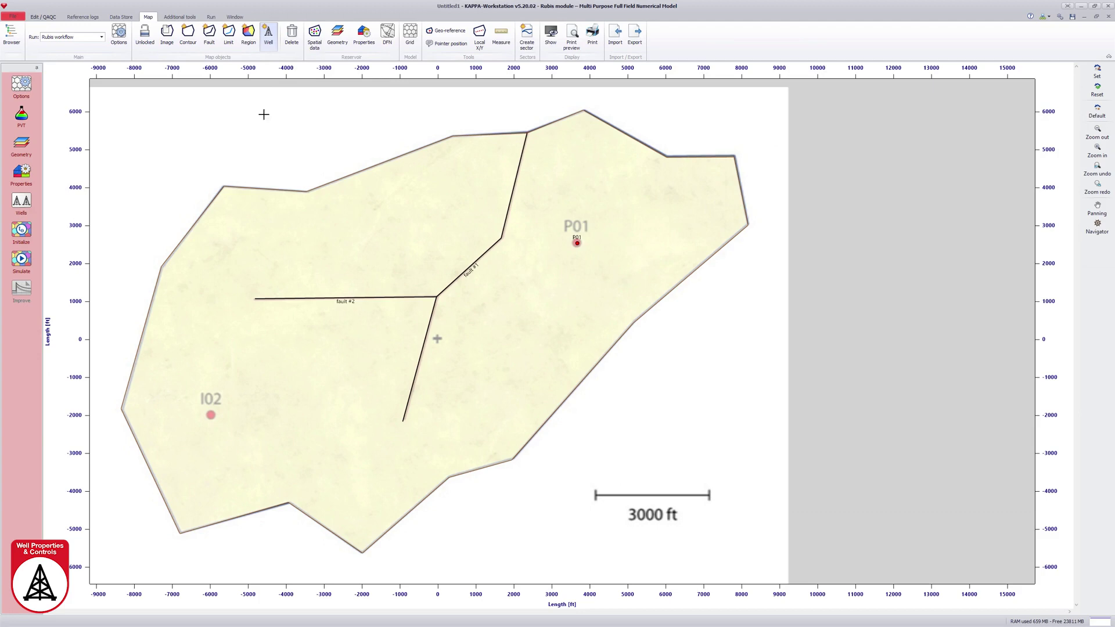
# - Move well I02's perforation down into the lower pink layer
pyautogui.click(211, 414)
pyautogui.doubleClick(211, 413)
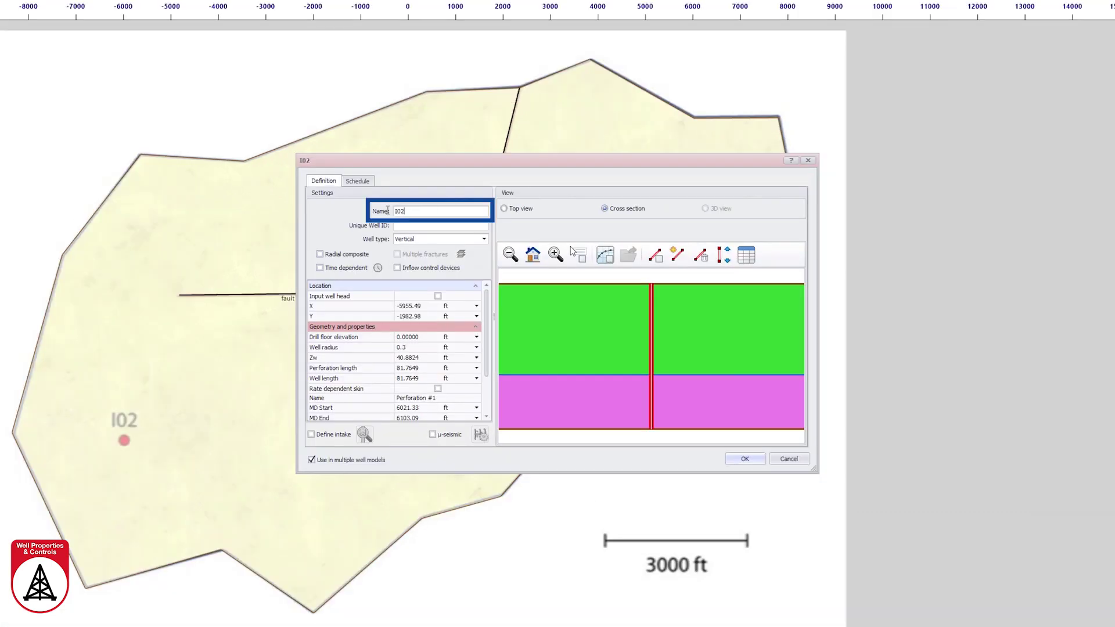
pyautogui.moveTo(653, 284); pyautogui.dragTo(653, 398)
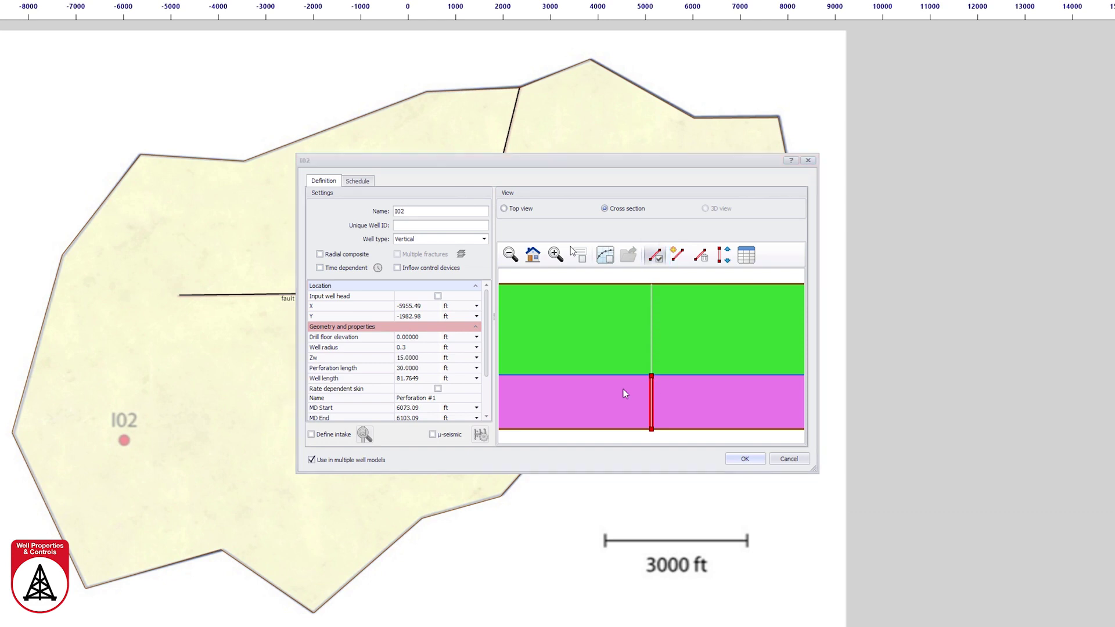
# - Add an I02 injection step: water rate -8000 B/D, maximum pressure 10000 psia
pyautogui.click(364, 181)
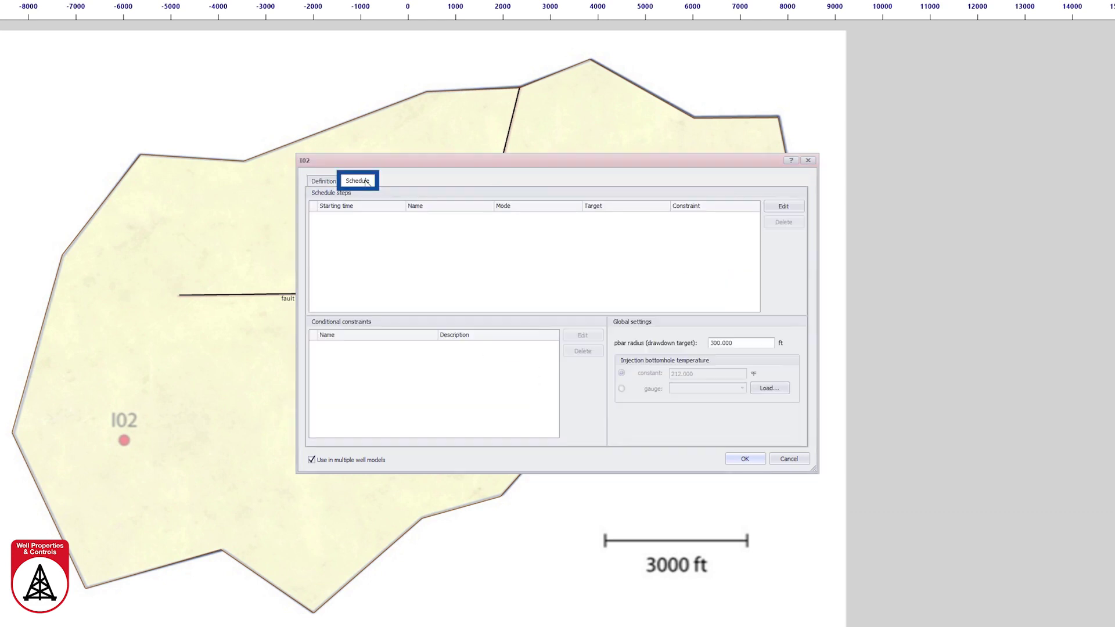
pyautogui.click(775, 209)
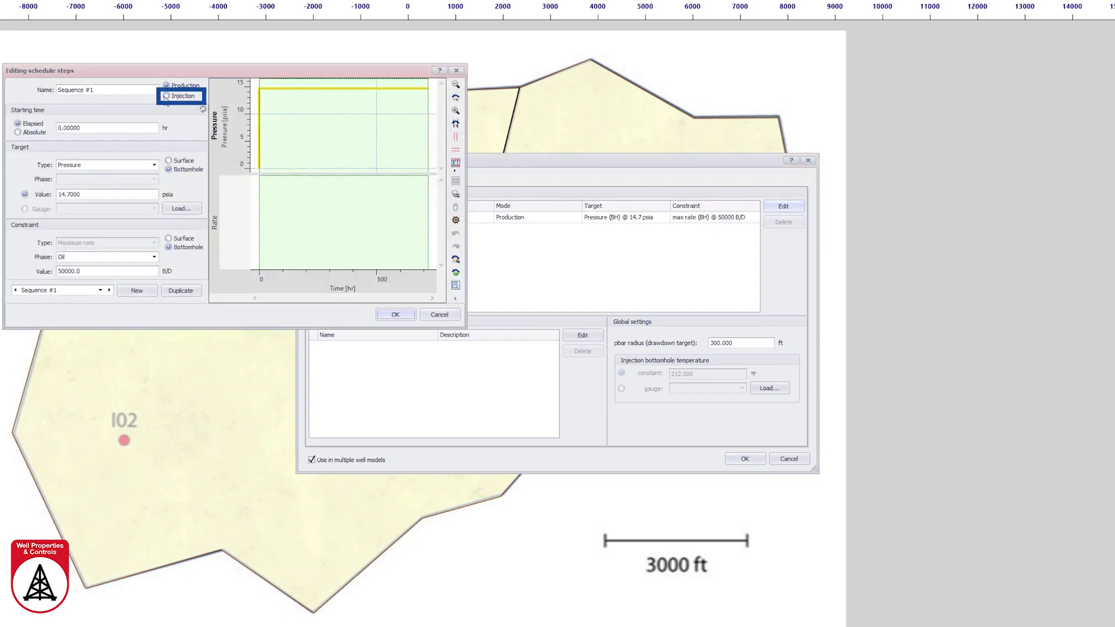
pyautogui.click(166, 96)
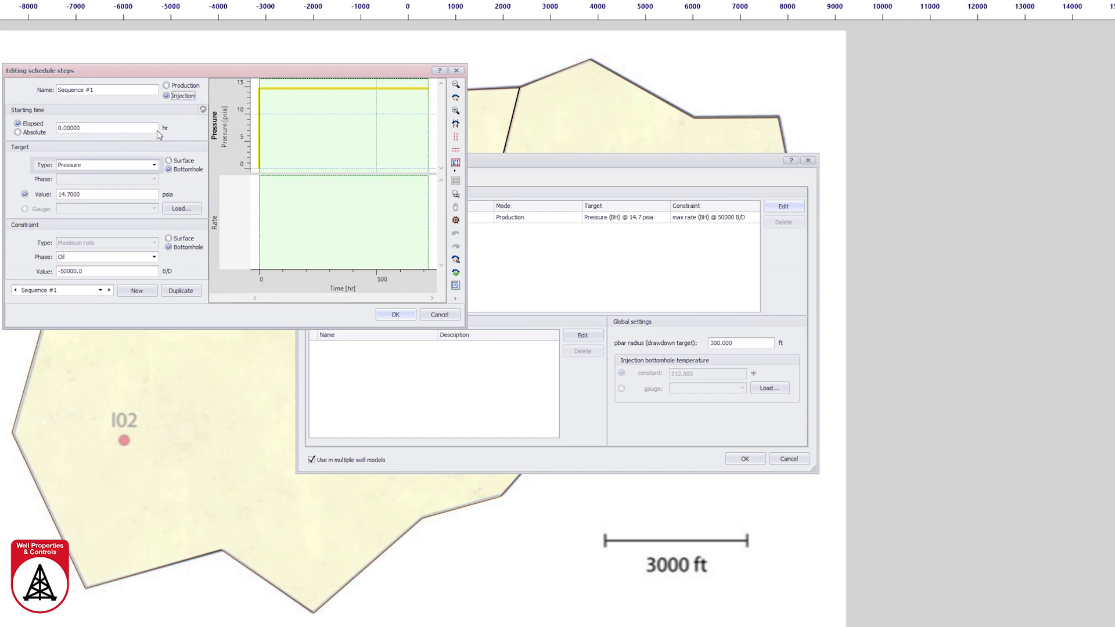
pyautogui.click(155, 165)
pyautogui.click(155, 175)
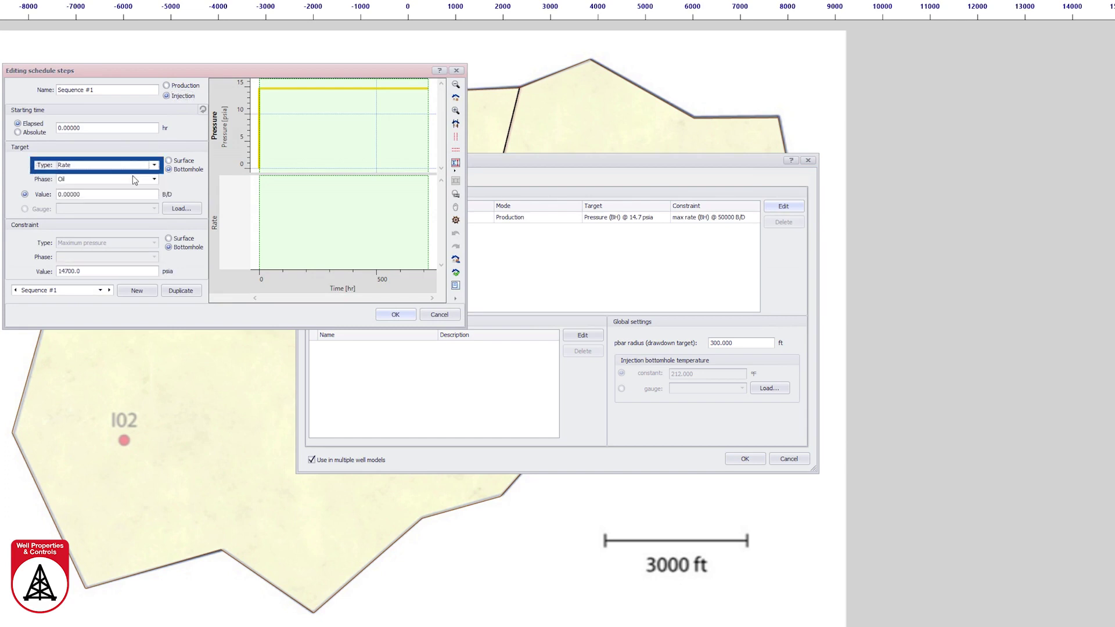
pyautogui.click(154, 180)
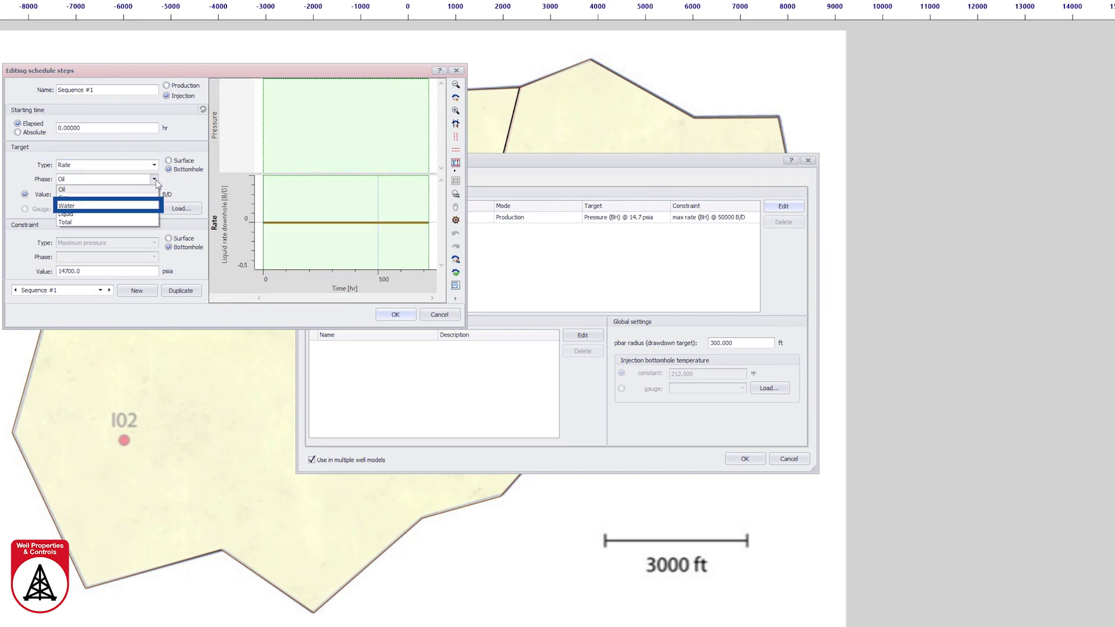
pyautogui.click(110, 206)
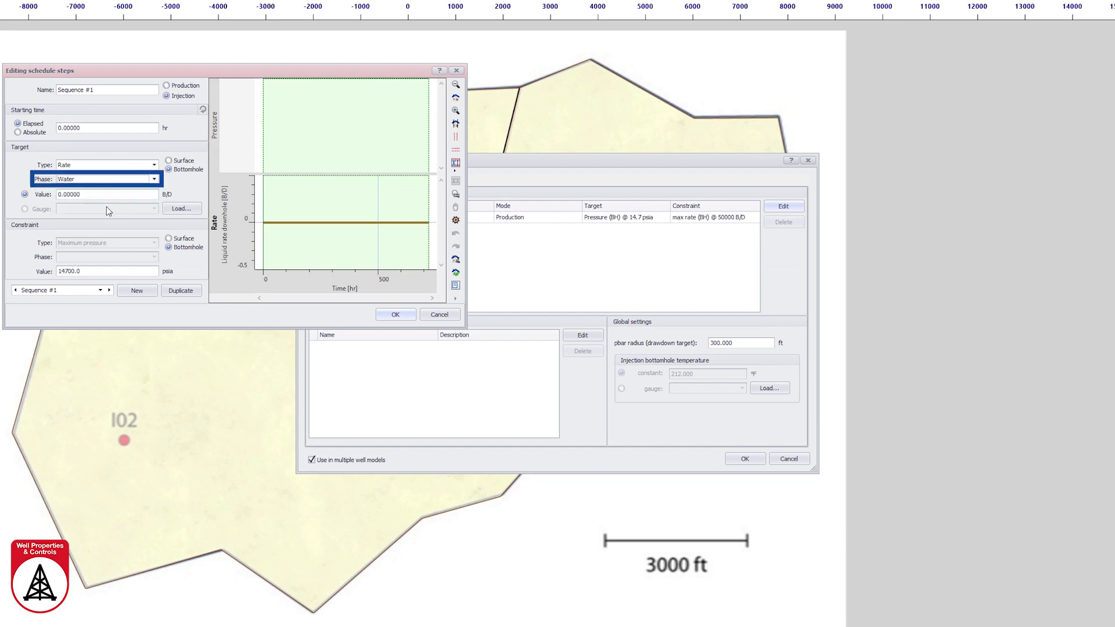
pyautogui.write('-8000')
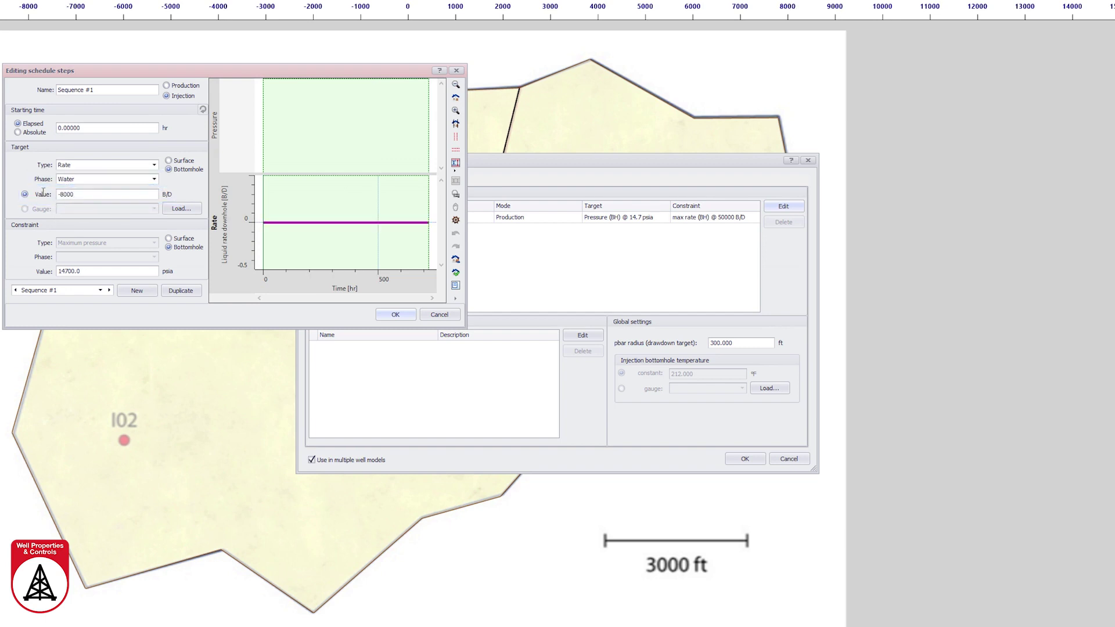
pyautogui.moveTo(89, 272); pyautogui.dragTo(44, 270)
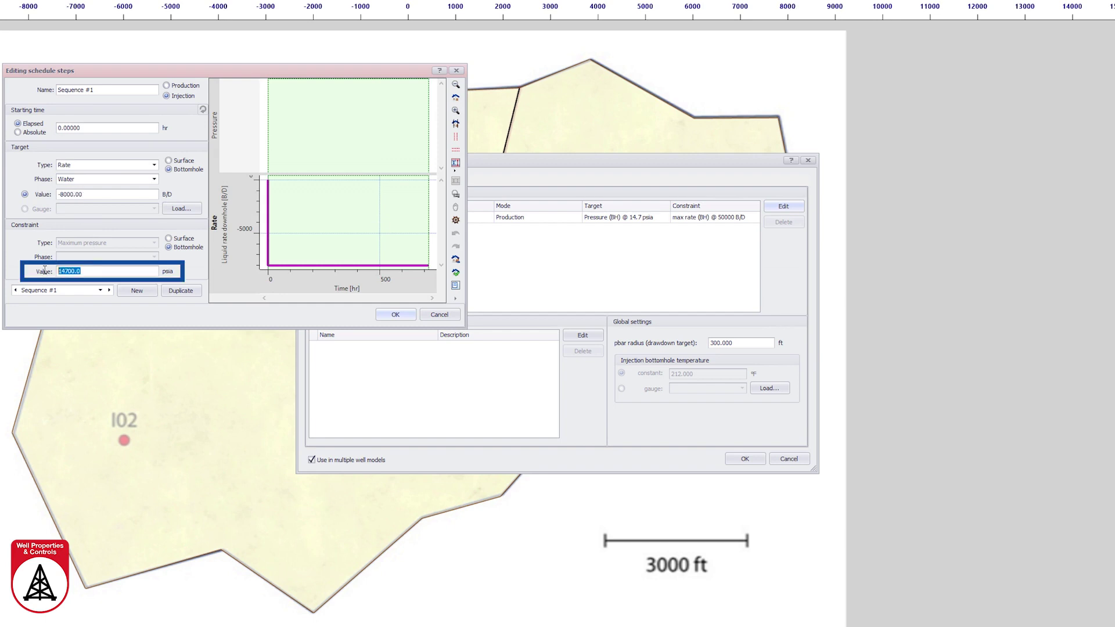
pyautogui.write('1')
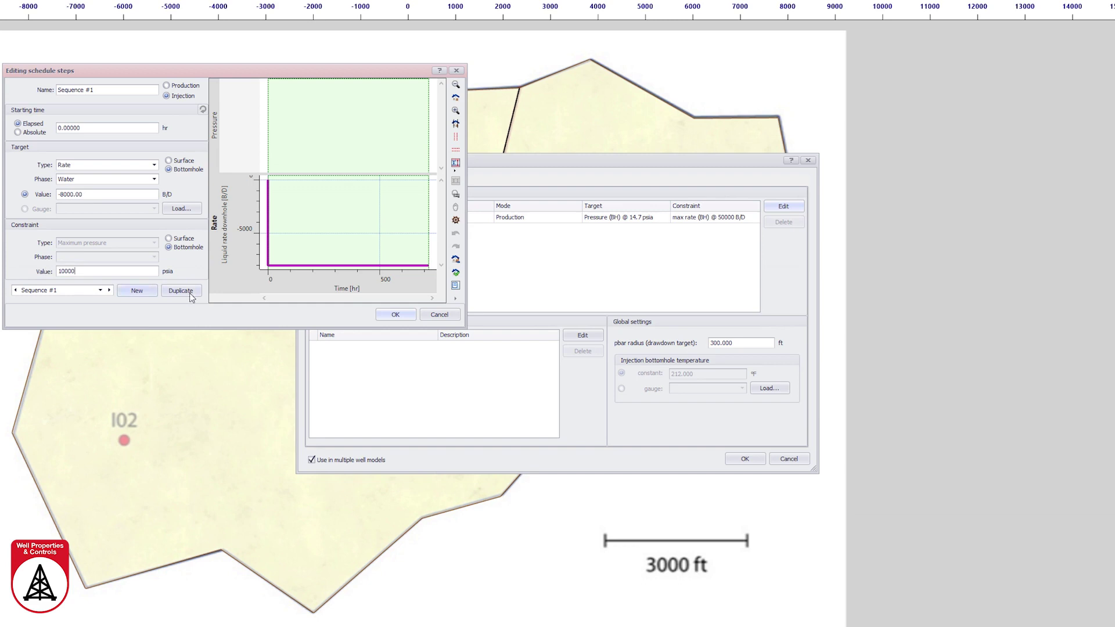
pyautogui.click(395, 314)
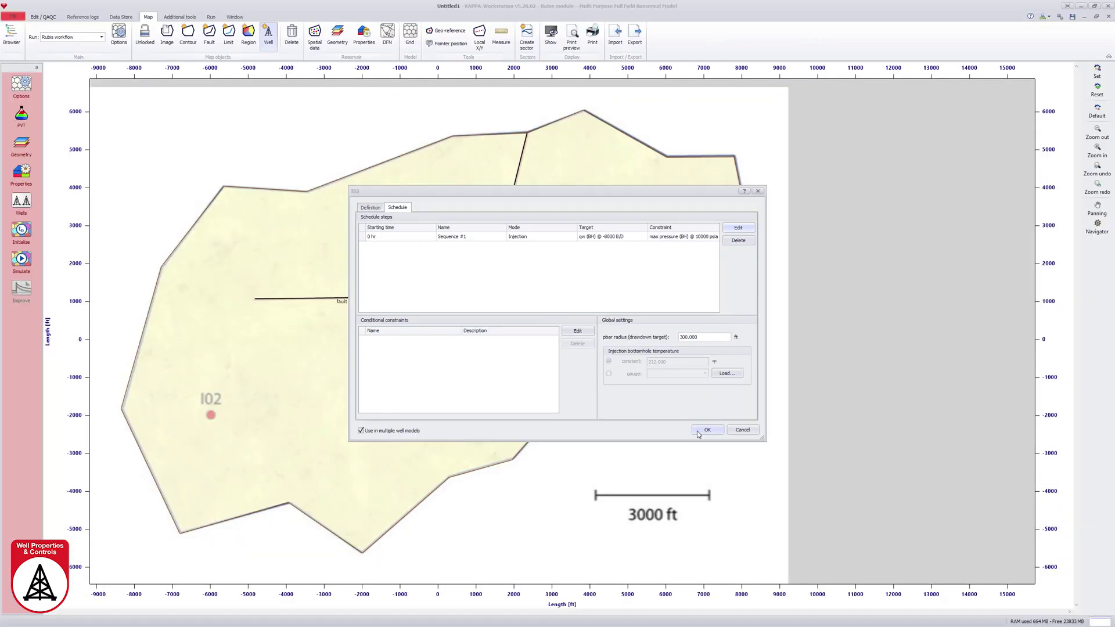
# - Save I02, then compute the 3918-cell Voronoi grid and inspect it in 3D at vertical exaggeration 20
pyautogui.click(740, 460)
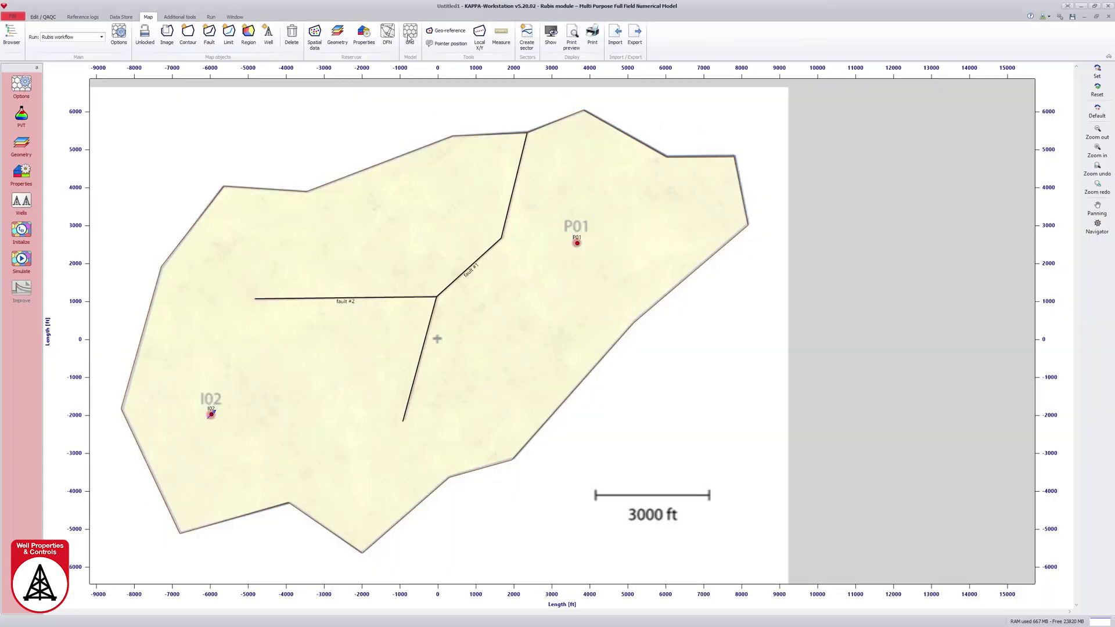
pyautogui.click(491, 46)
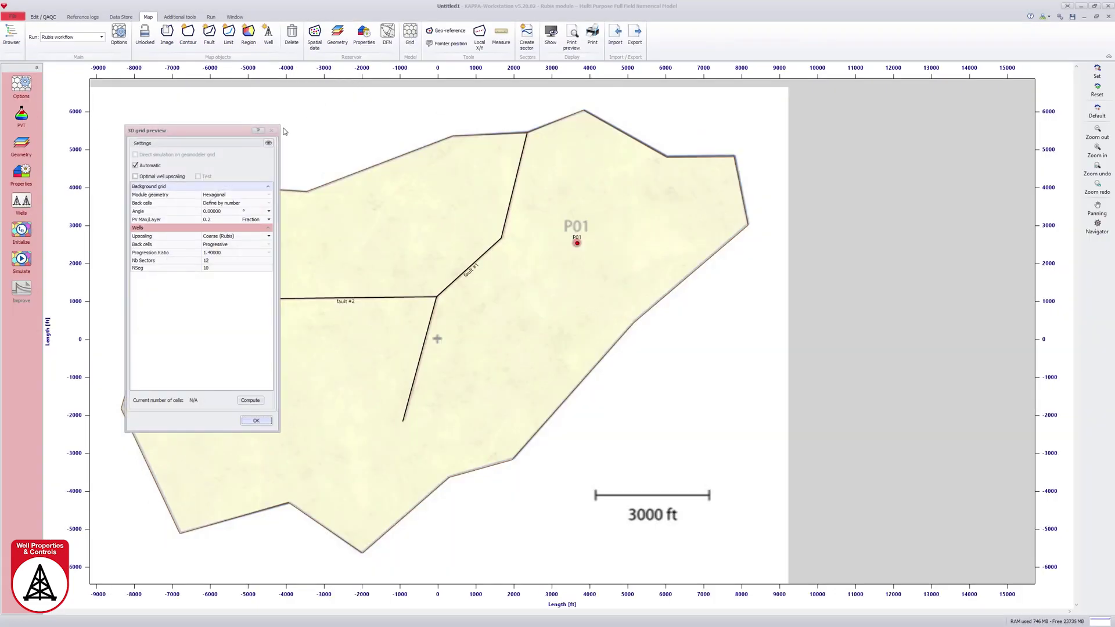
pyautogui.click(270, 144)
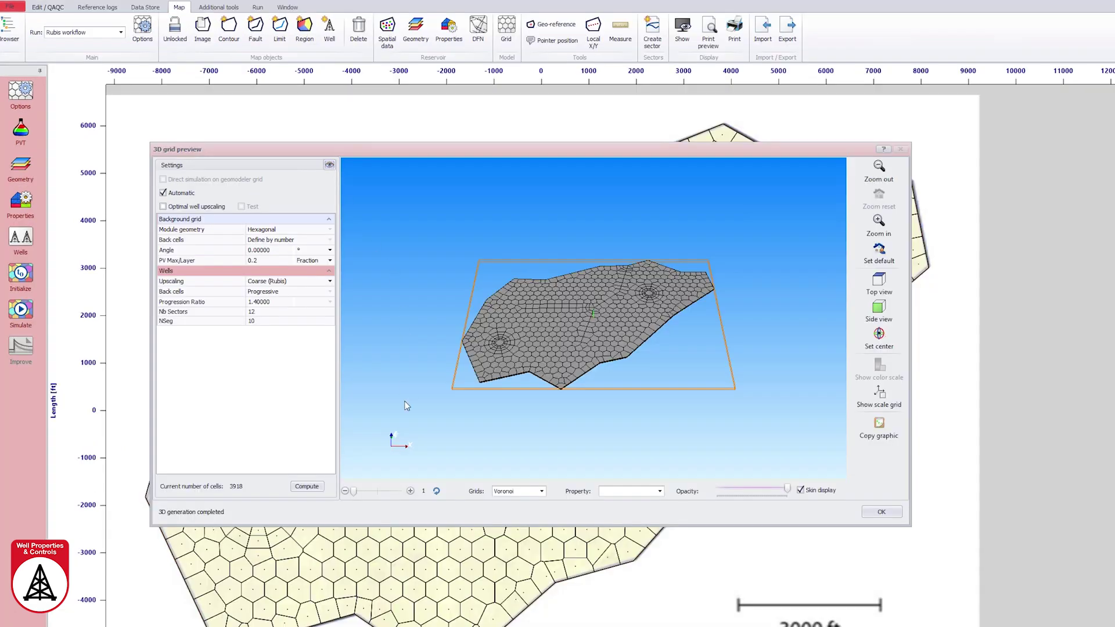
pyautogui.moveTo(354, 492); pyautogui.dragTo(400, 491)
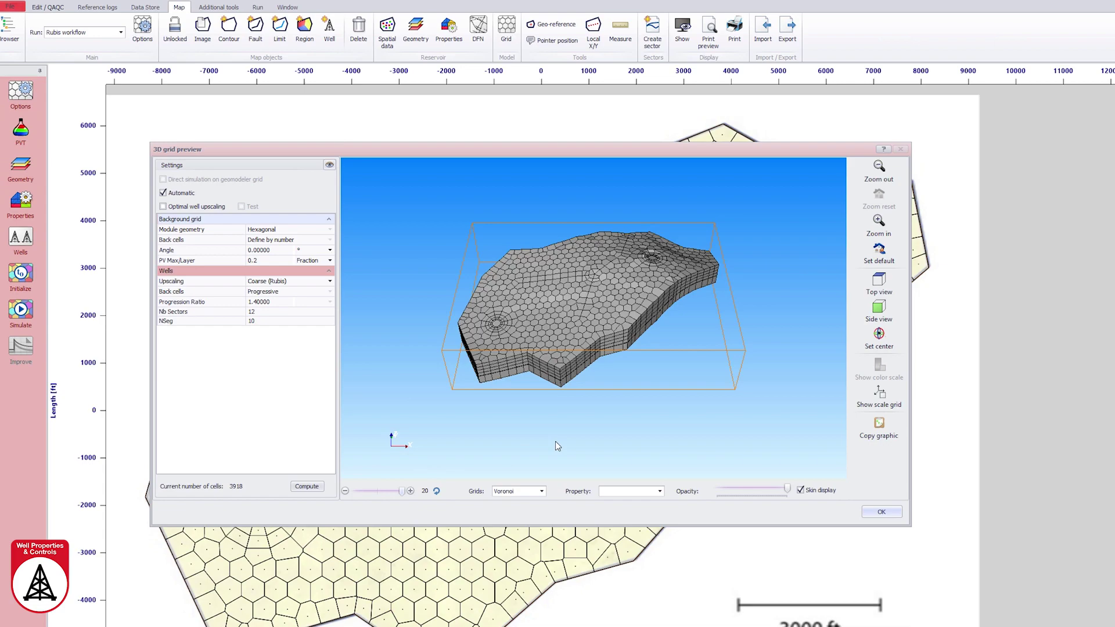
pyautogui.scroll(3, 555, 441)
pyautogui.moveTo(555, 441)
pyautogui.mouseDown()
pyautogui.moveTo(555, 426)
pyautogui.moveTo(592, 448)
pyautogui.moveTo(548, 458)
pyautogui.moveTo(546, 447)
pyautogui.mouseUp()
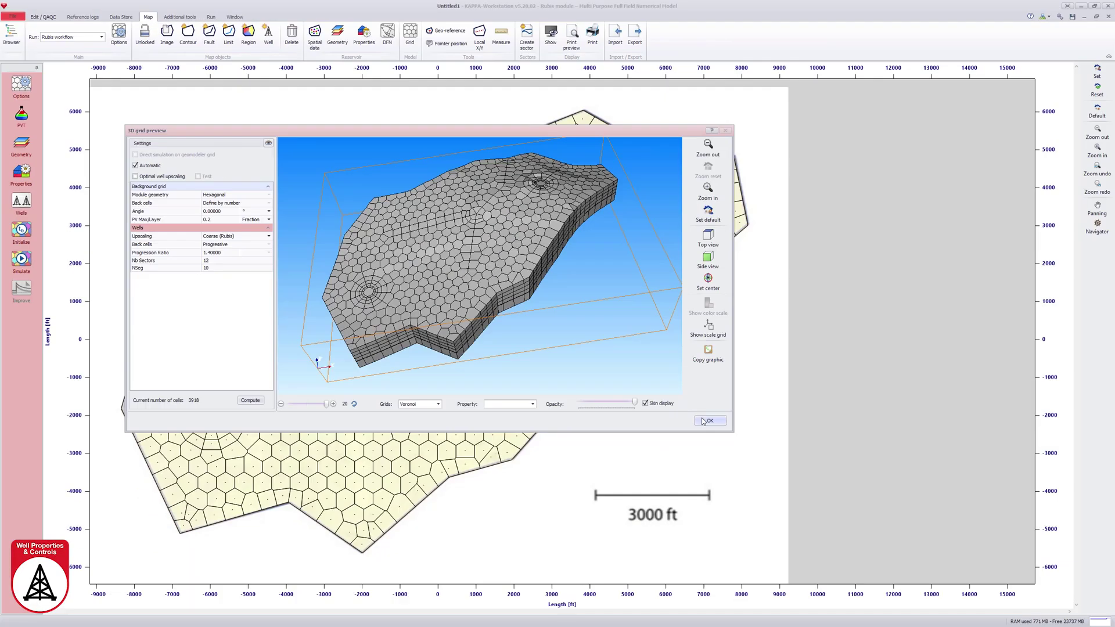
pyautogui.click(708, 420)
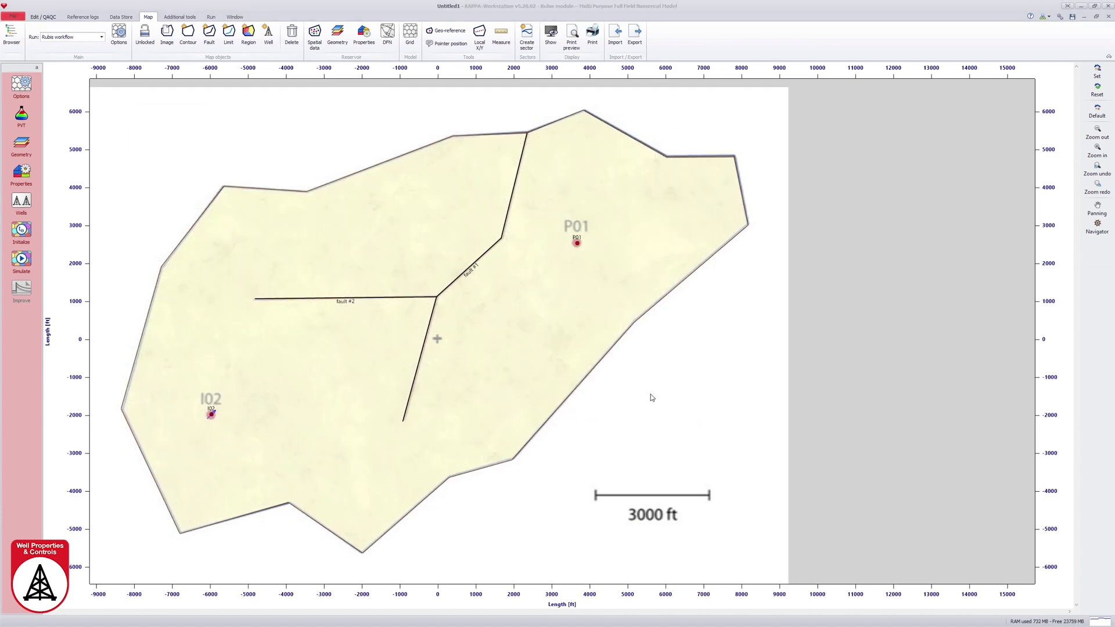
# - Load P01's Tested well completion stage 1 schematic from NUMEX01.wellsketch
pyautogui.click(79, 19)
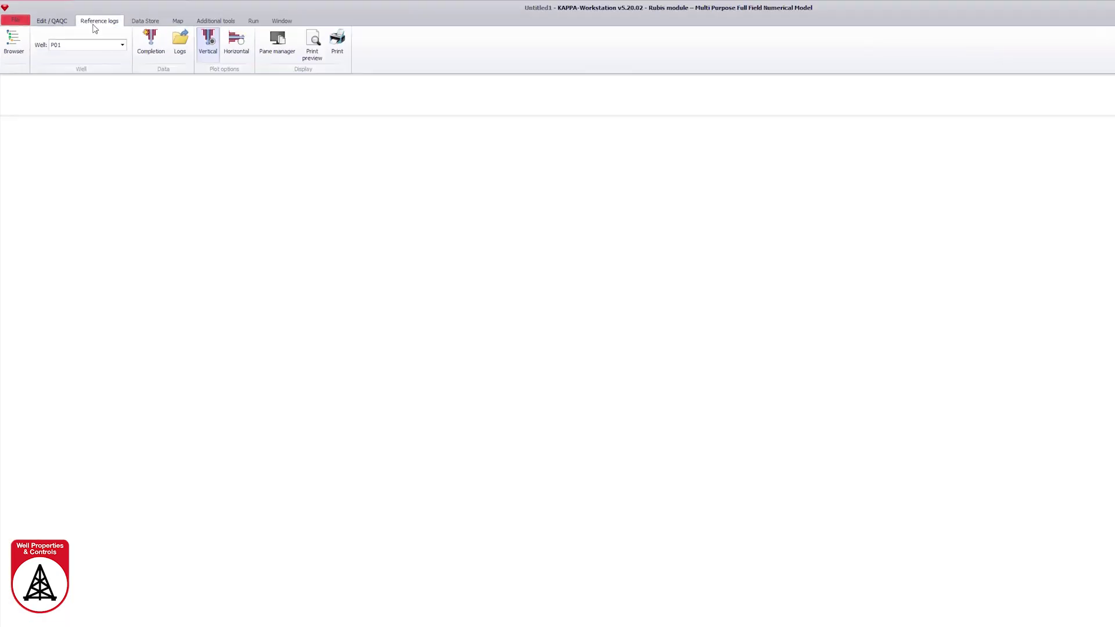
pyautogui.click(151, 46)
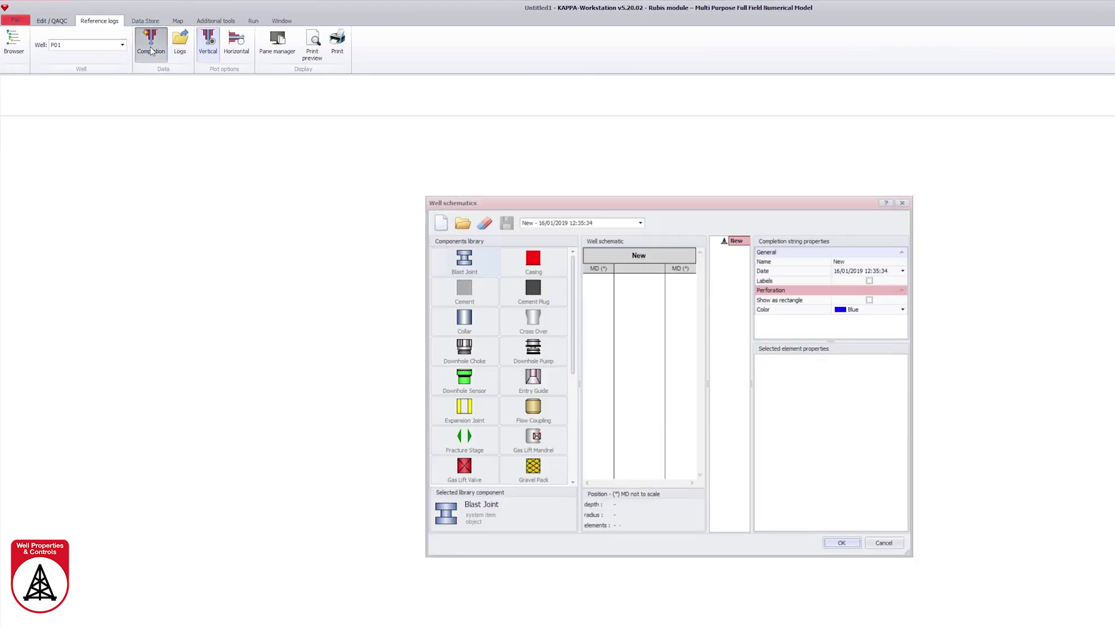
pyautogui.click(463, 224)
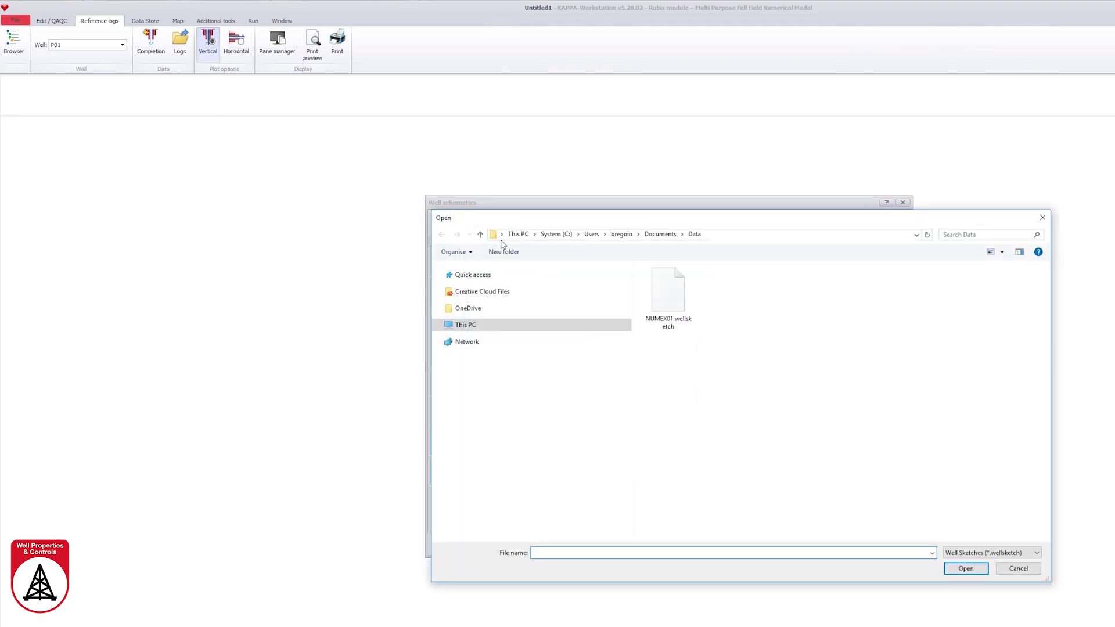
pyautogui.click(670, 300)
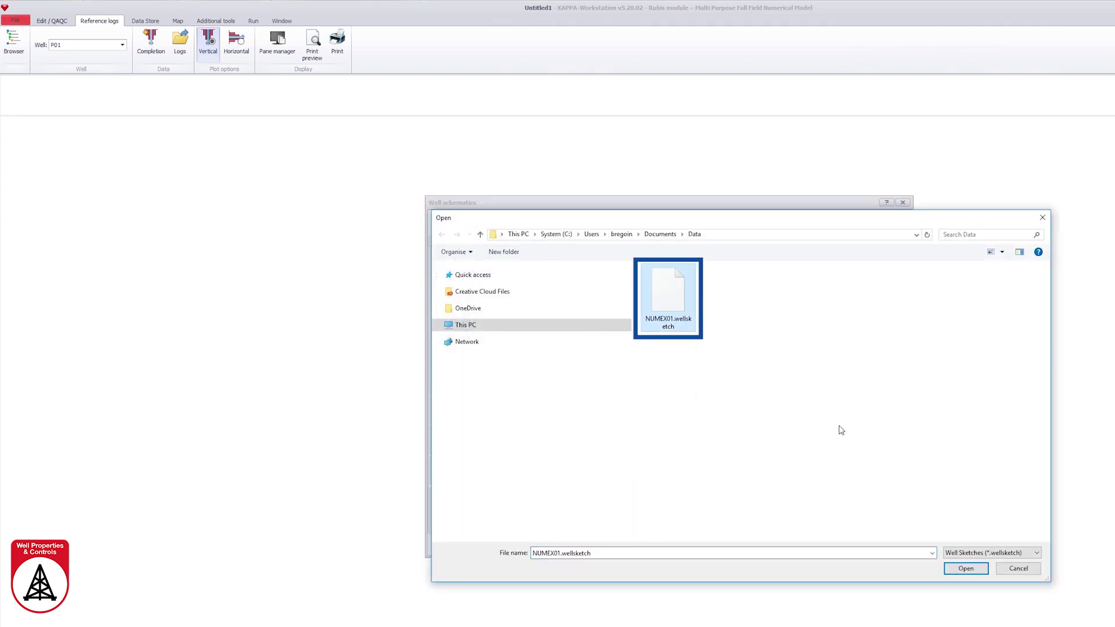
pyautogui.click(964, 569)
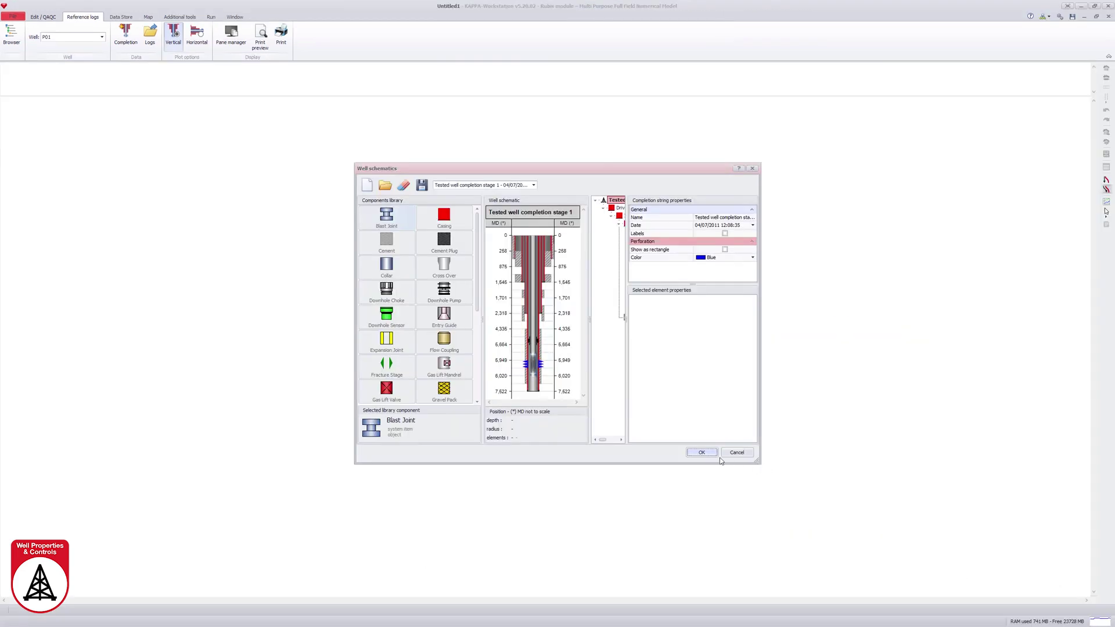
pyautogui.click(842, 541)
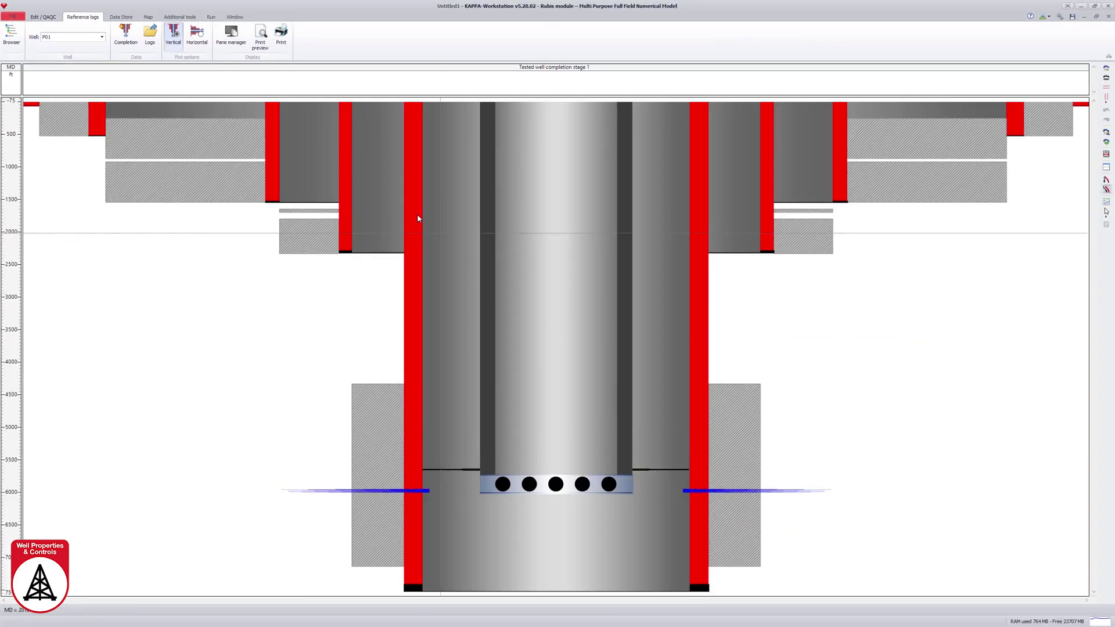
# - Turn on production log output for well P01 in the initialization settings
pyautogui.click(211, 17)
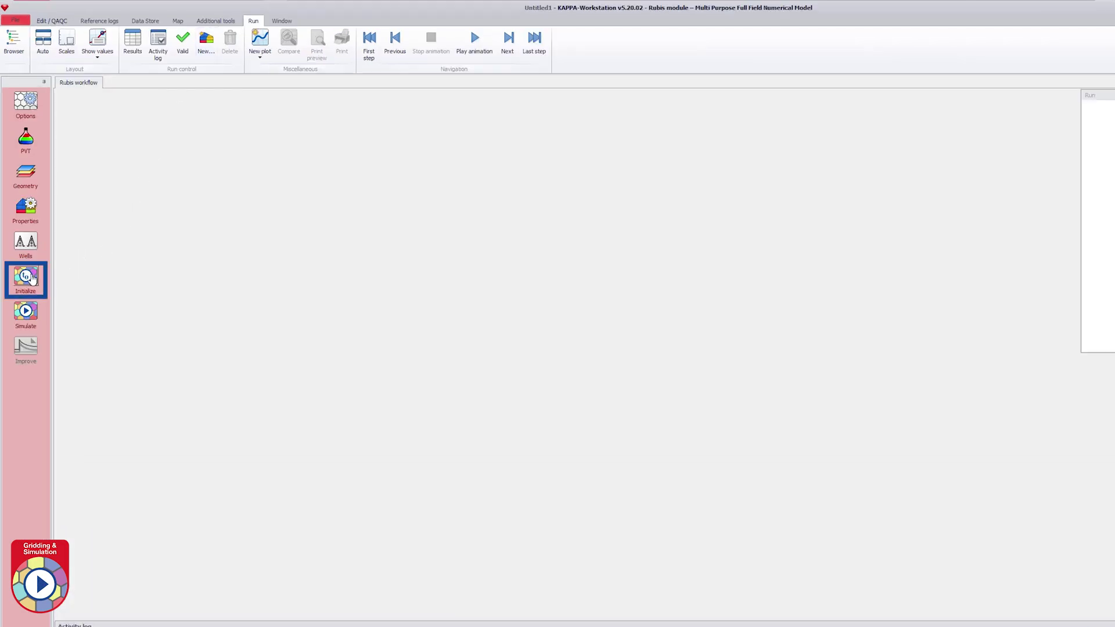
pyautogui.click(27, 278)
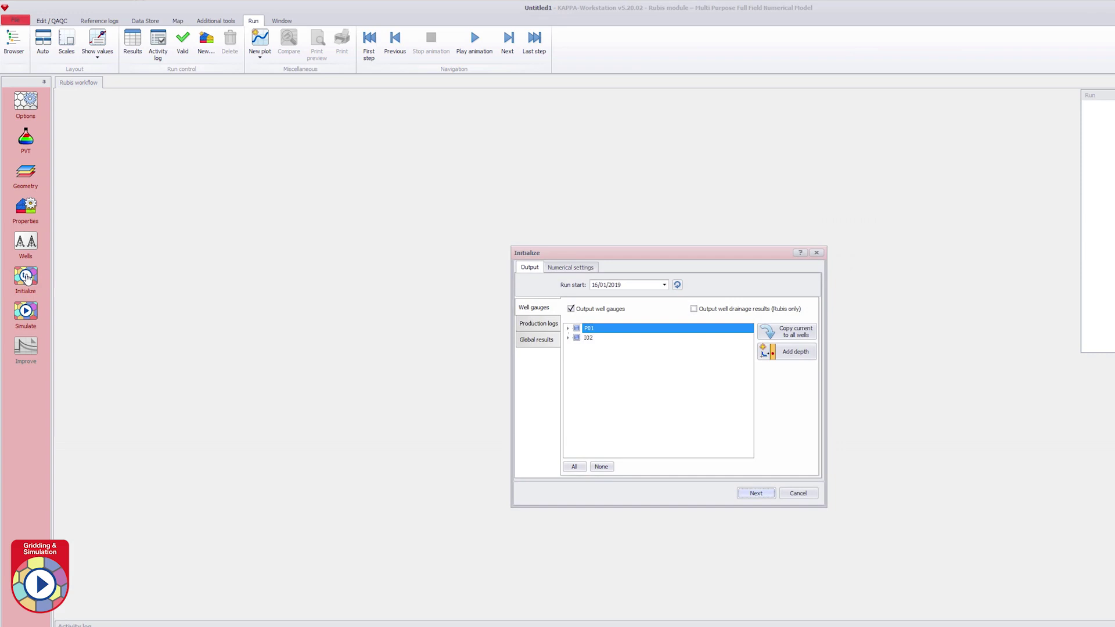
pyautogui.click(569, 328)
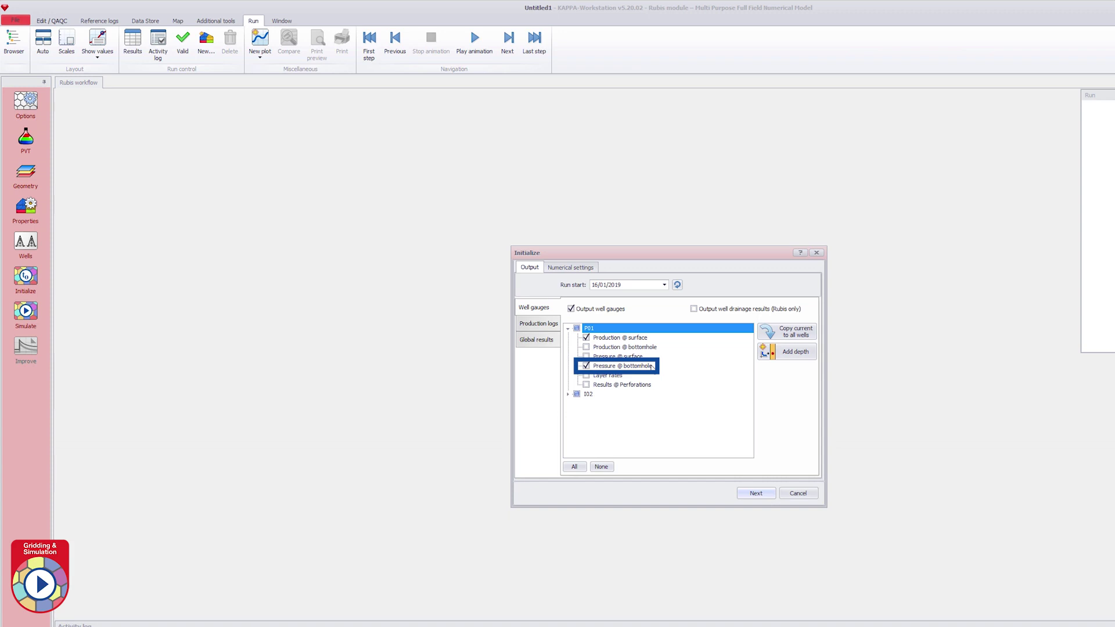
pyautogui.click(551, 325)
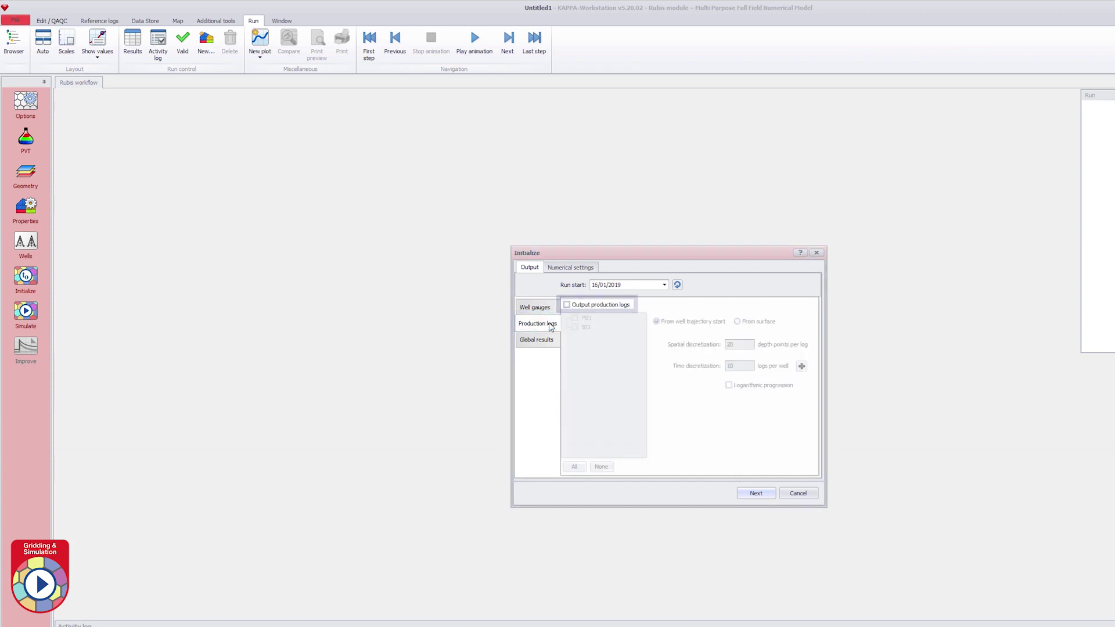
pyautogui.click(567, 304)
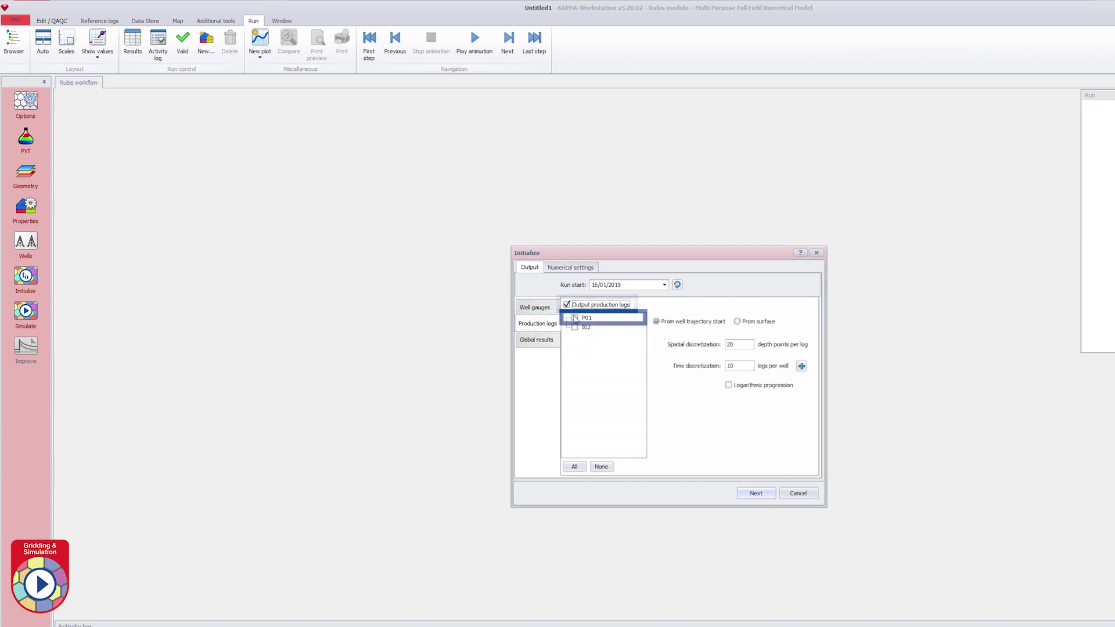
# - Set the time stepping run duration unit to years, ready to enter its value
pyautogui.click(547, 341)
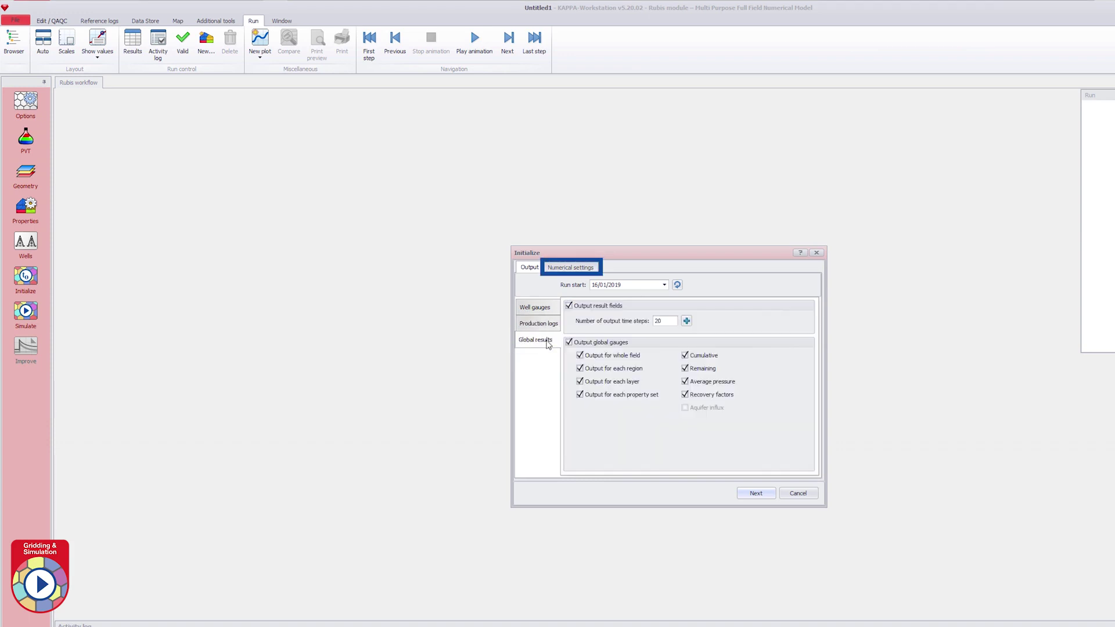
pyautogui.click(754, 492)
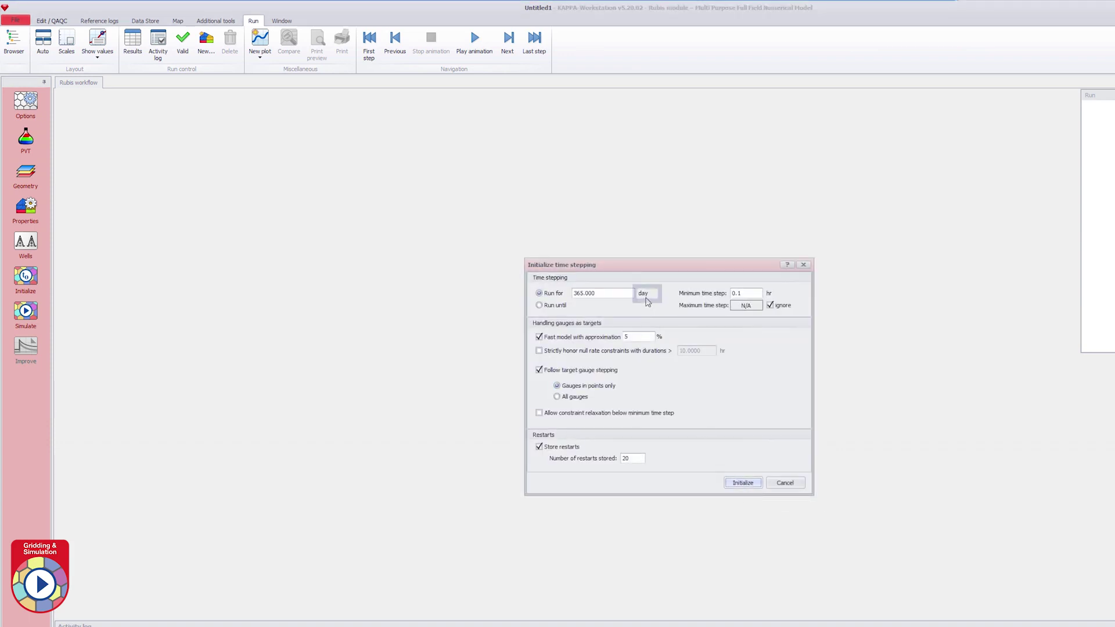
pyautogui.click(646, 299)
pyautogui.click(656, 386)
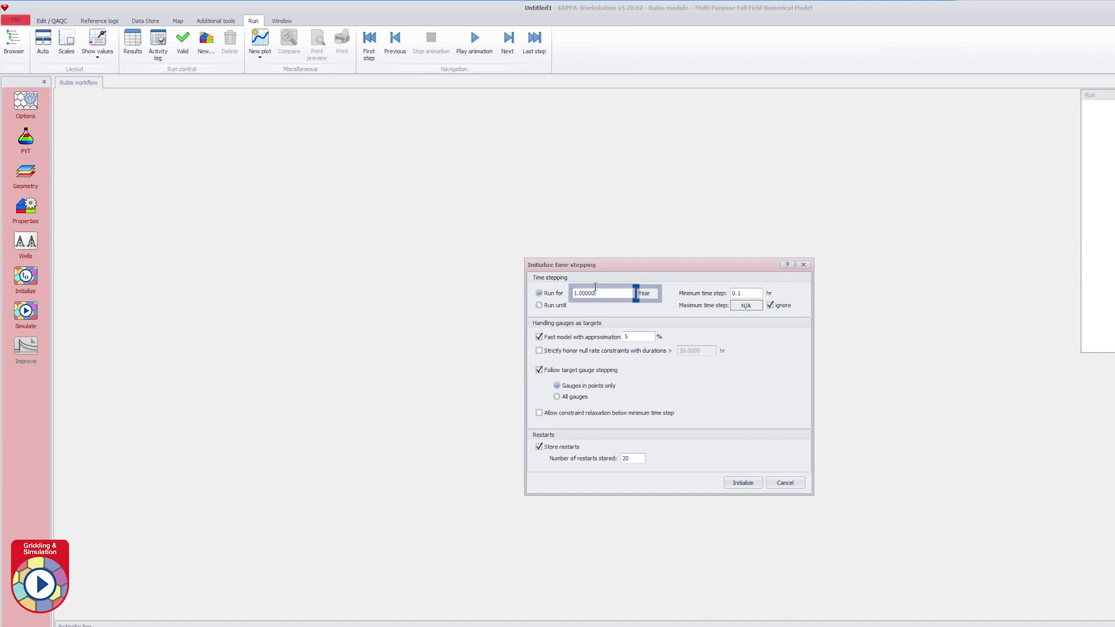
pyautogui.doubleClick(595, 289)
# - Enter a 25-year run length, initialize the model and run the full simulation
pyautogui.write('25')
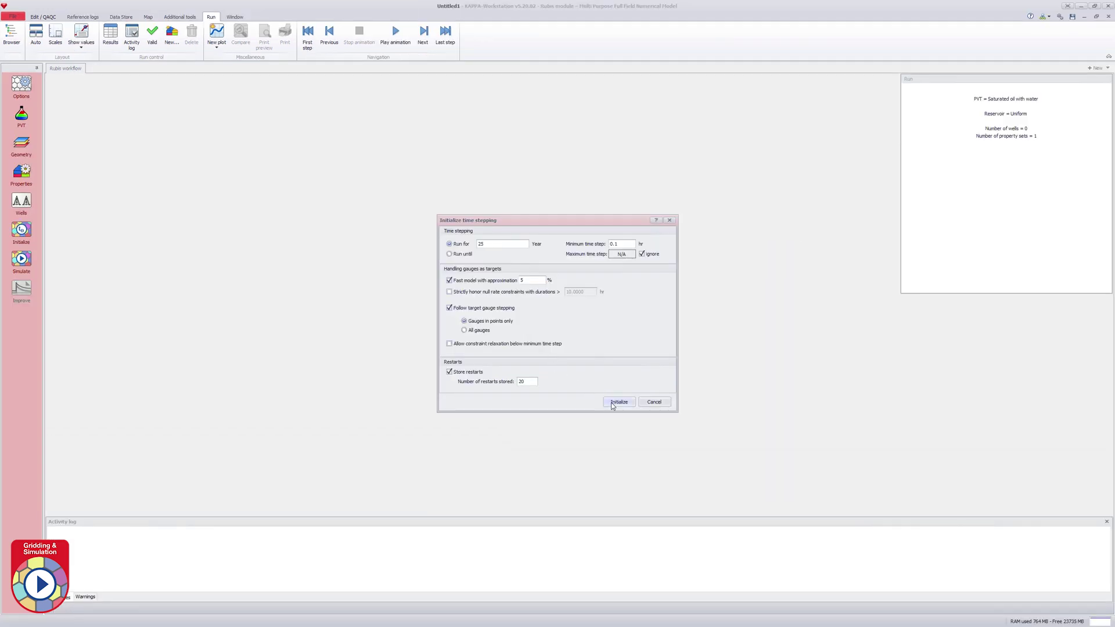
pyautogui.click(618, 402)
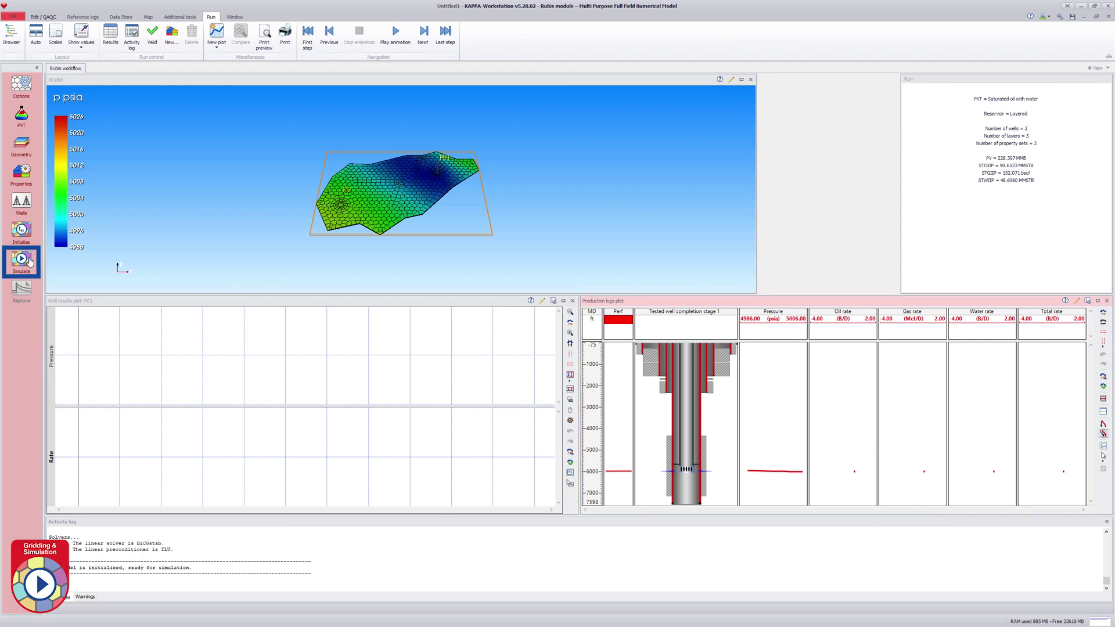
pyautogui.click(22, 260)
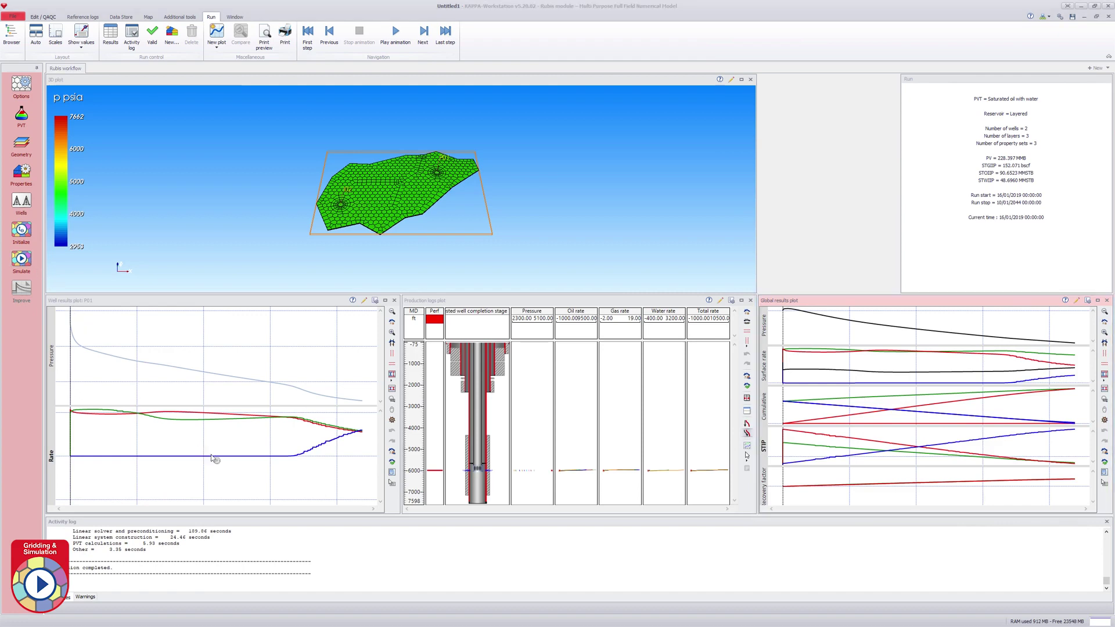
pyautogui.click(293, 528)
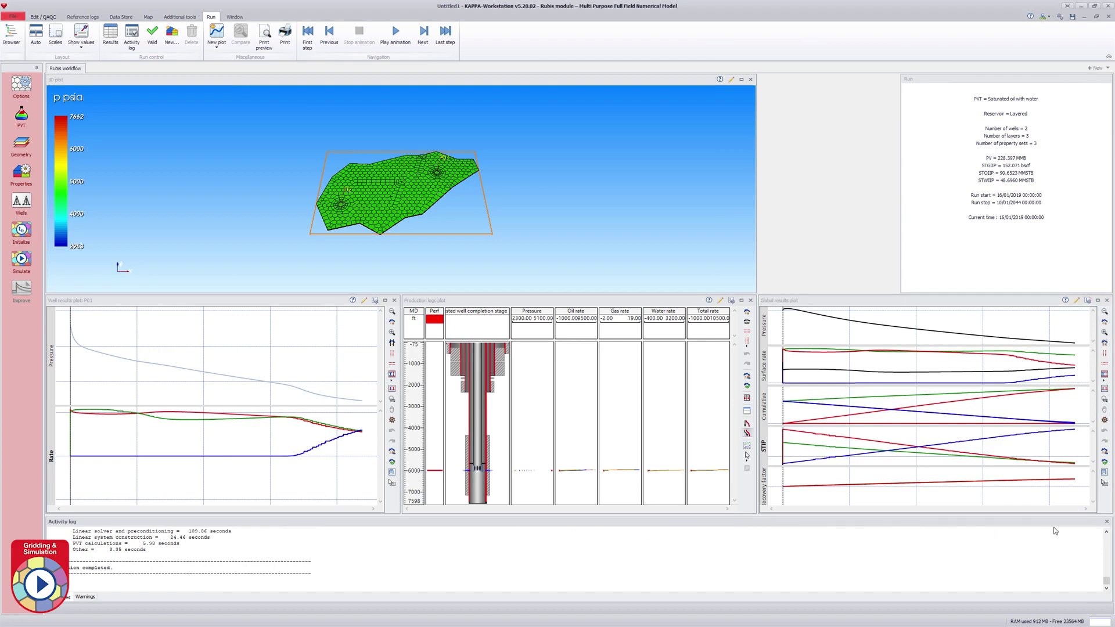
# - Maximize the P01 well results plot and show curve legends
pyautogui.click(1106, 522)
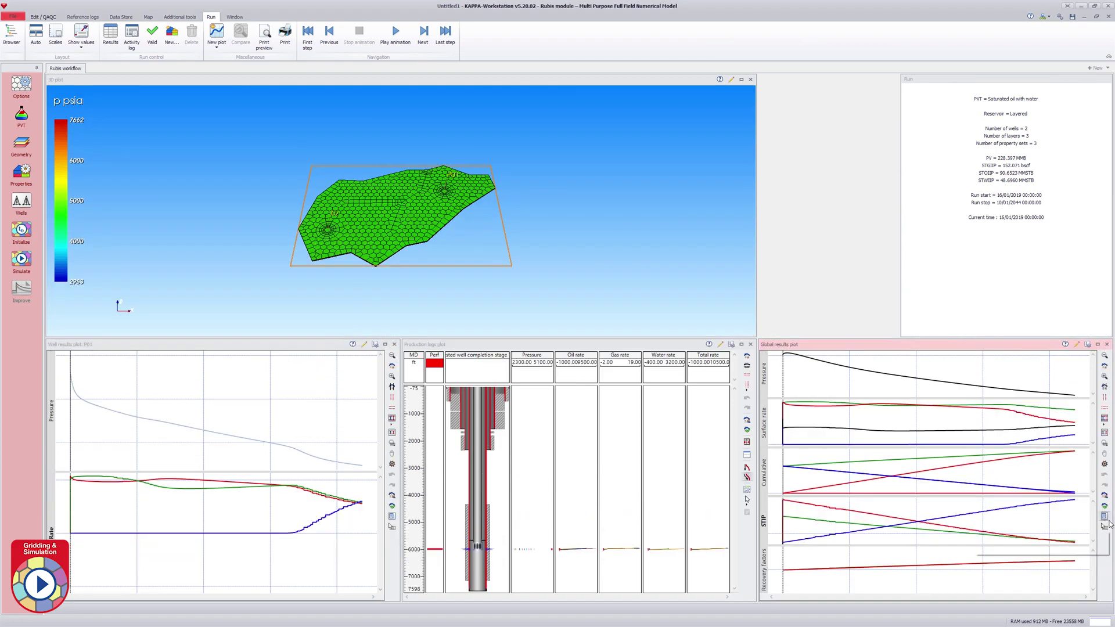
pyautogui.doubleClick(320, 345)
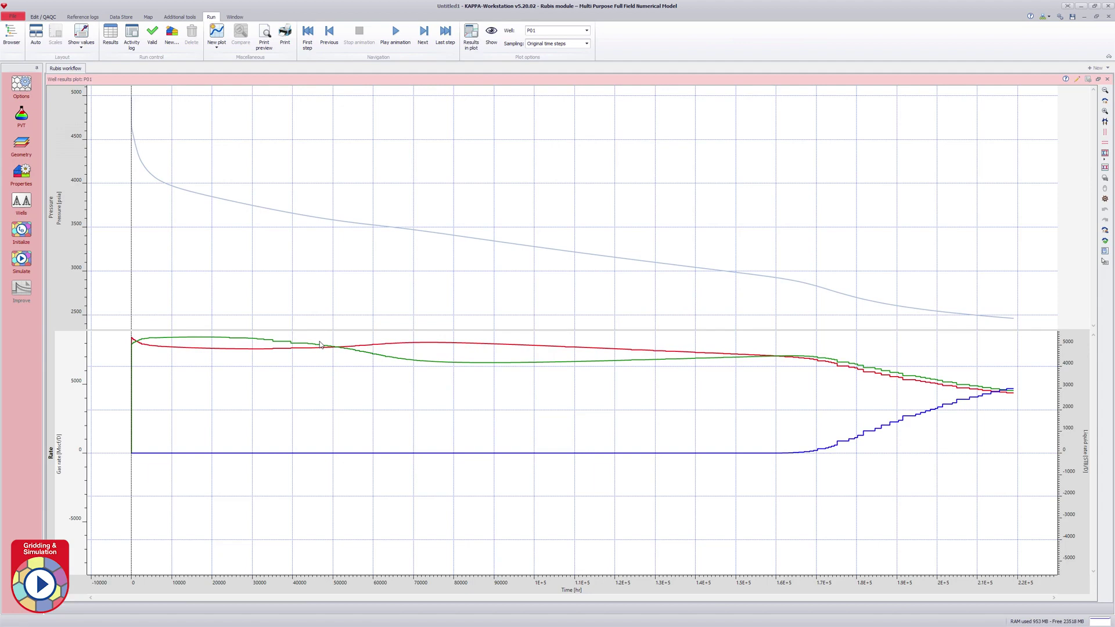
pyautogui.rightClick(315, 292)
pyautogui.click(345, 302)
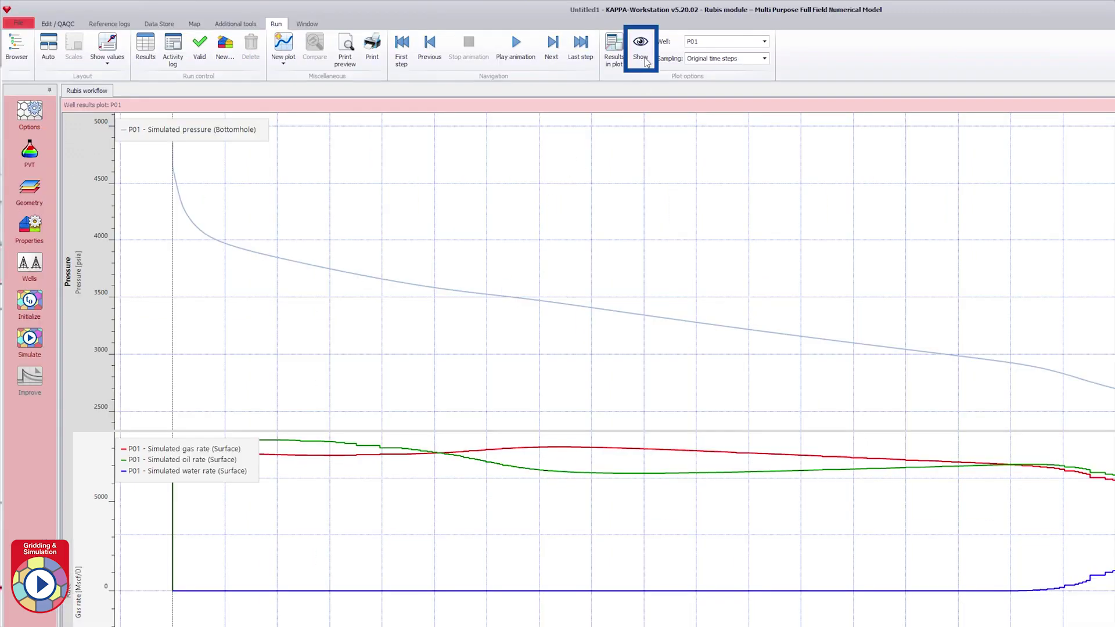
# - Display GOR and water cut curves instead of the P01 rates and pressures
pyautogui.click(643, 58)
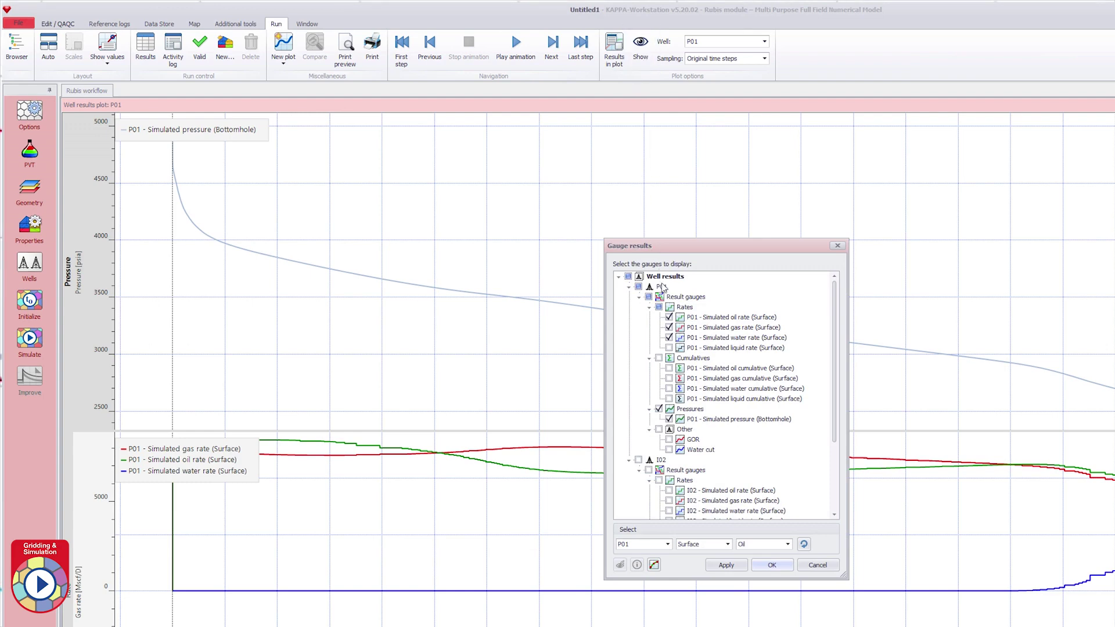
pyautogui.click(659, 307)
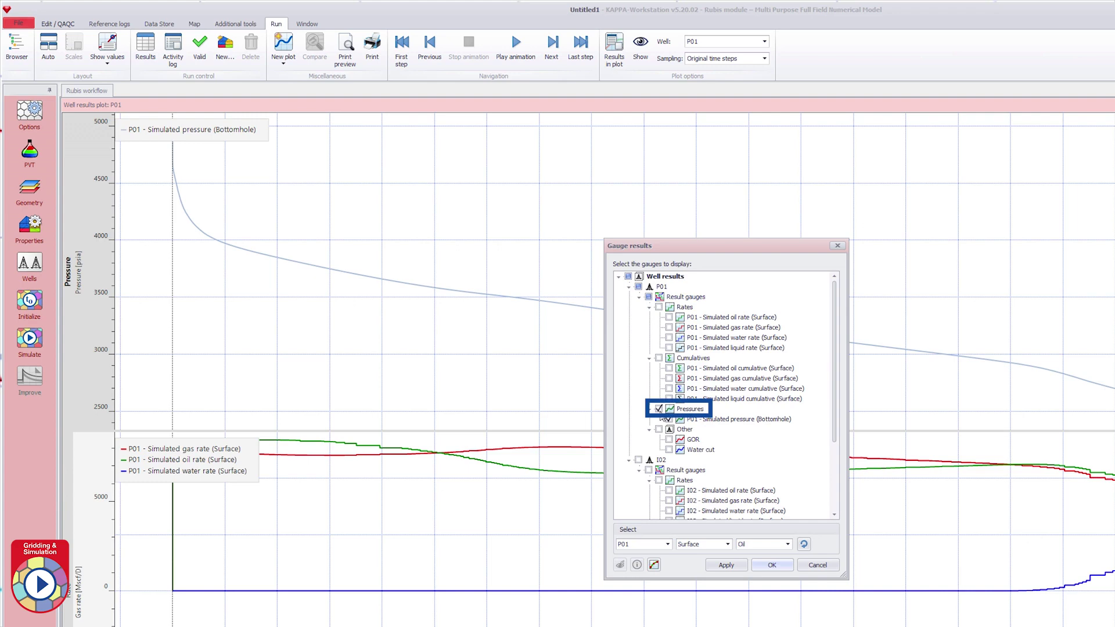
pyautogui.click(659, 429)
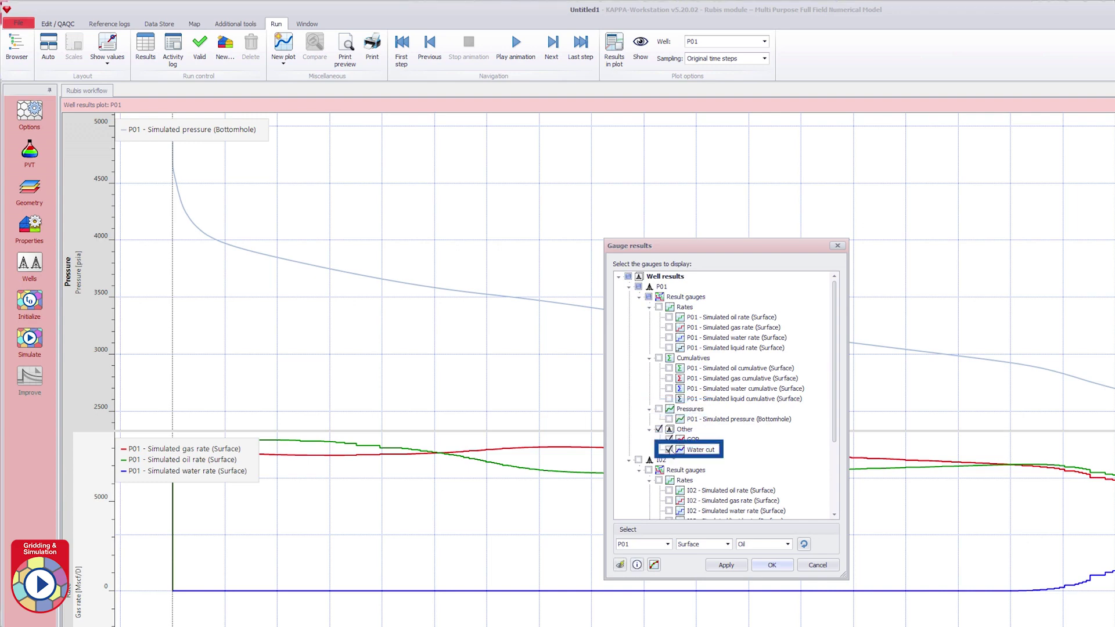
pyautogui.scroll(-3, 837, 456)
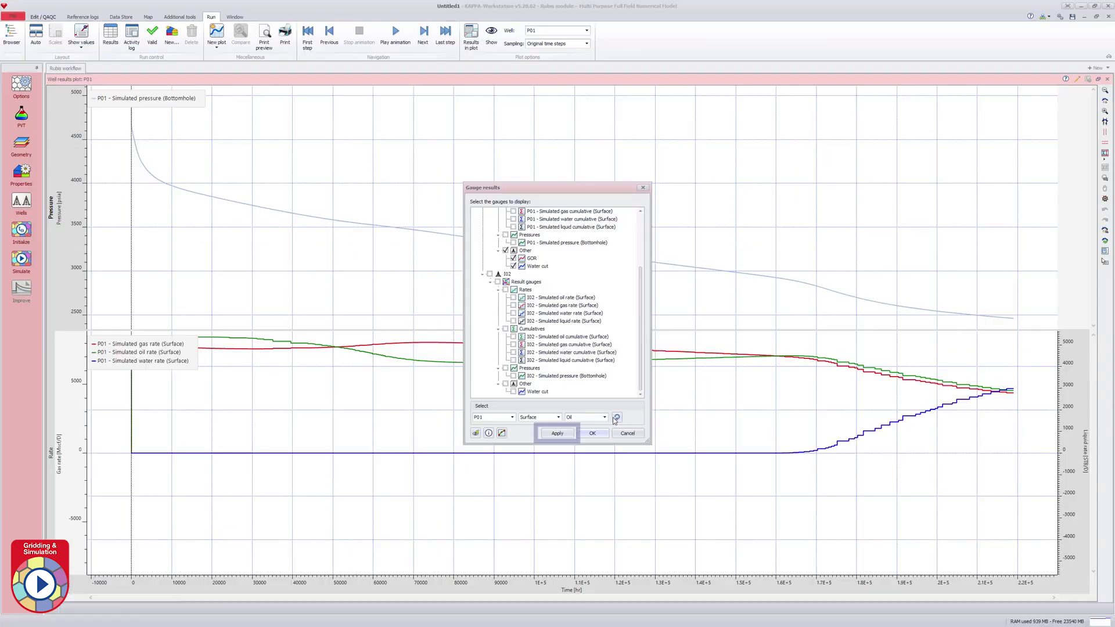
pyautogui.click(560, 434)
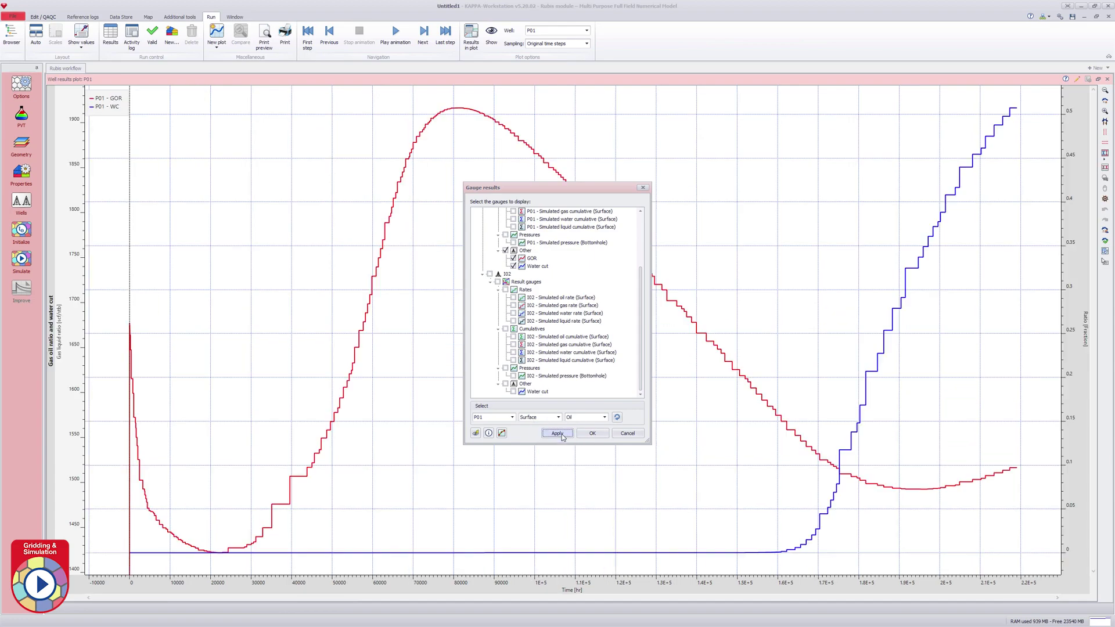
pyautogui.click(592, 436)
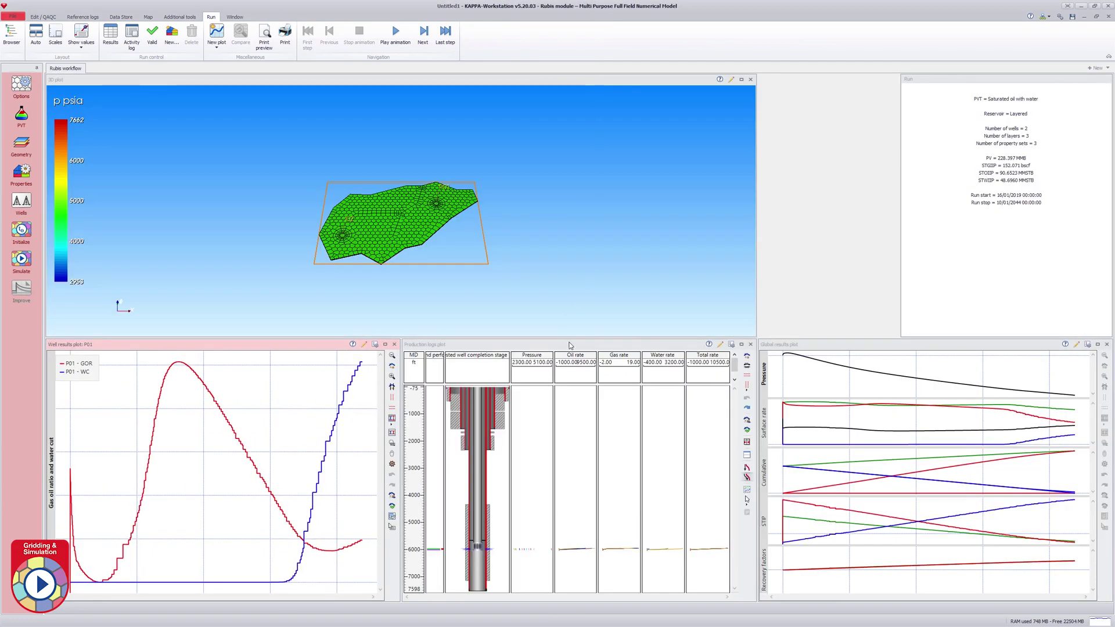
# - Rescale production logs to the full 5948–6020 ft range, animate them, then maximize global results
pyautogui.doubleClick(569, 346)
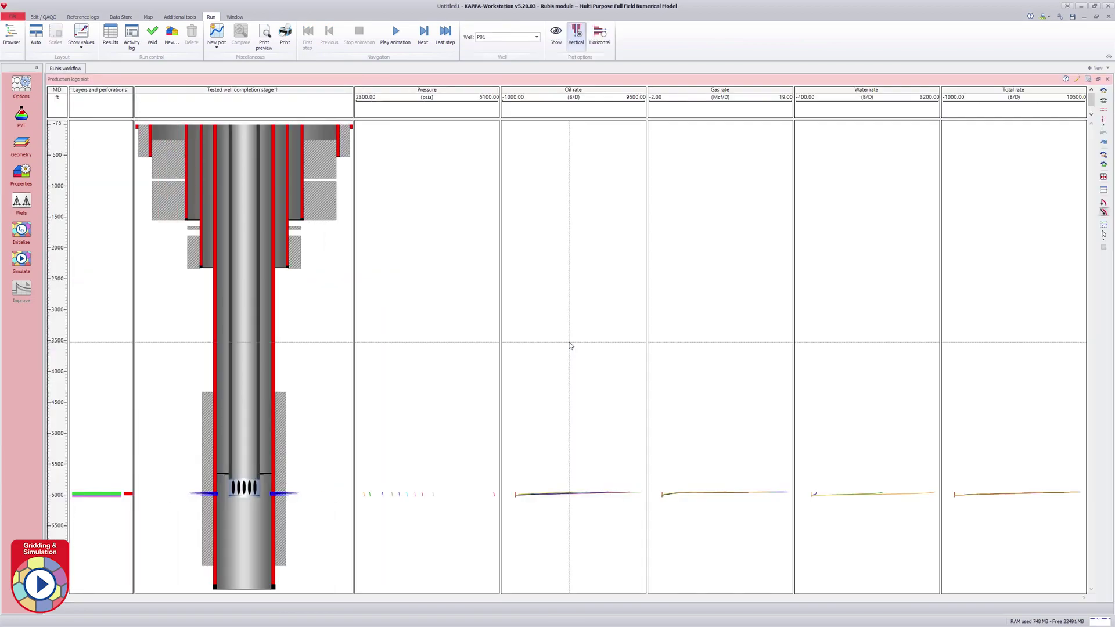
pyautogui.rightClick(569, 345)
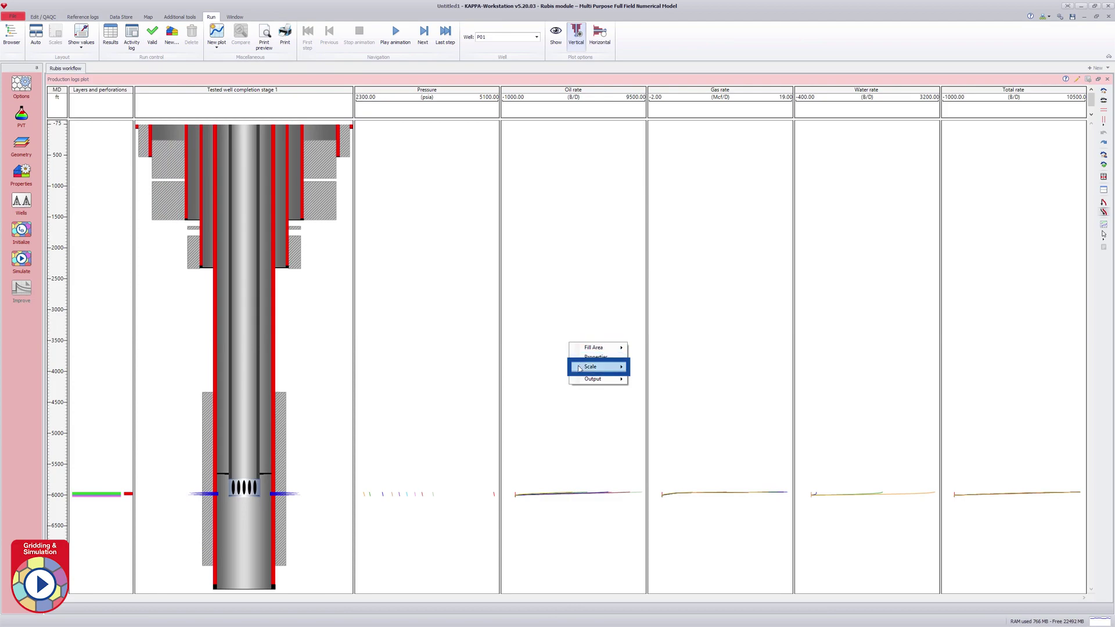
pyautogui.moveTo(579, 368)
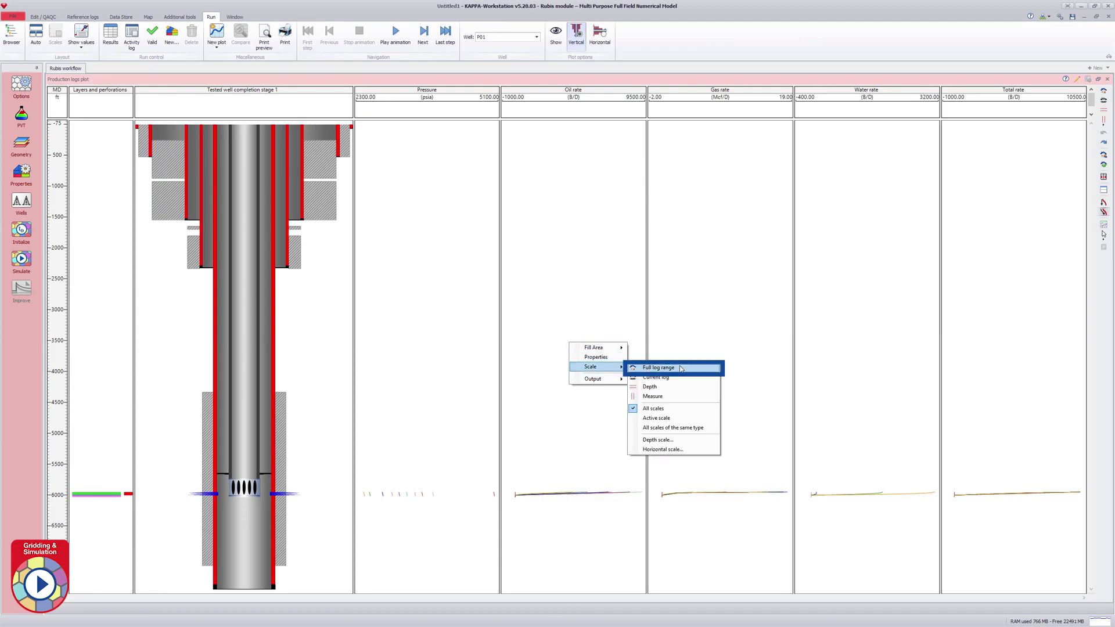
pyautogui.click(681, 369)
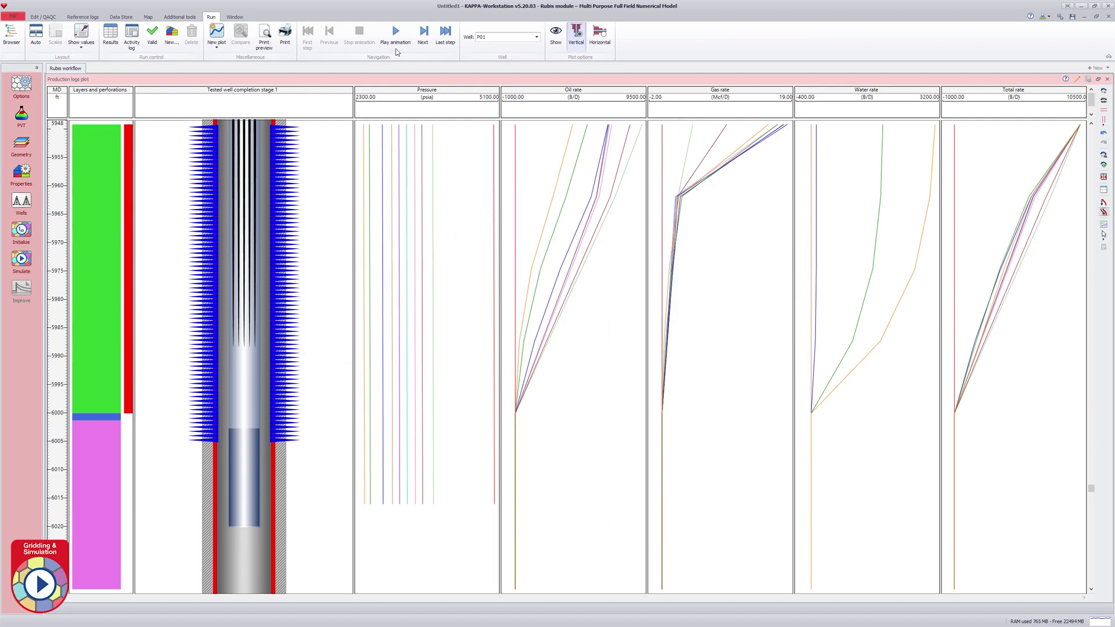
pyautogui.click(396, 41)
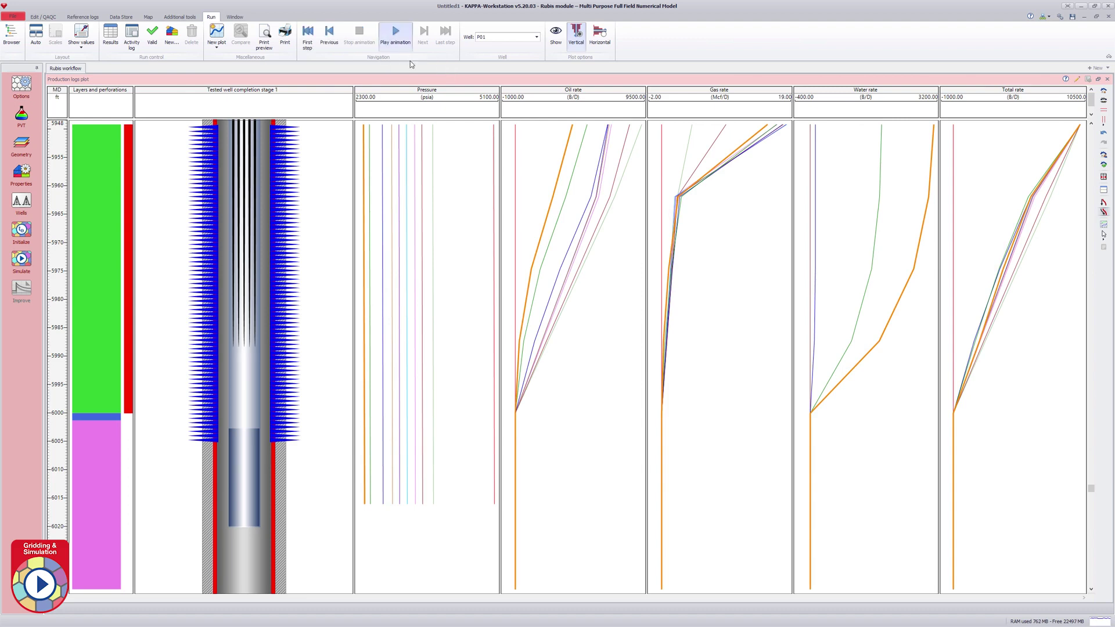
pyautogui.doubleClick(422, 78)
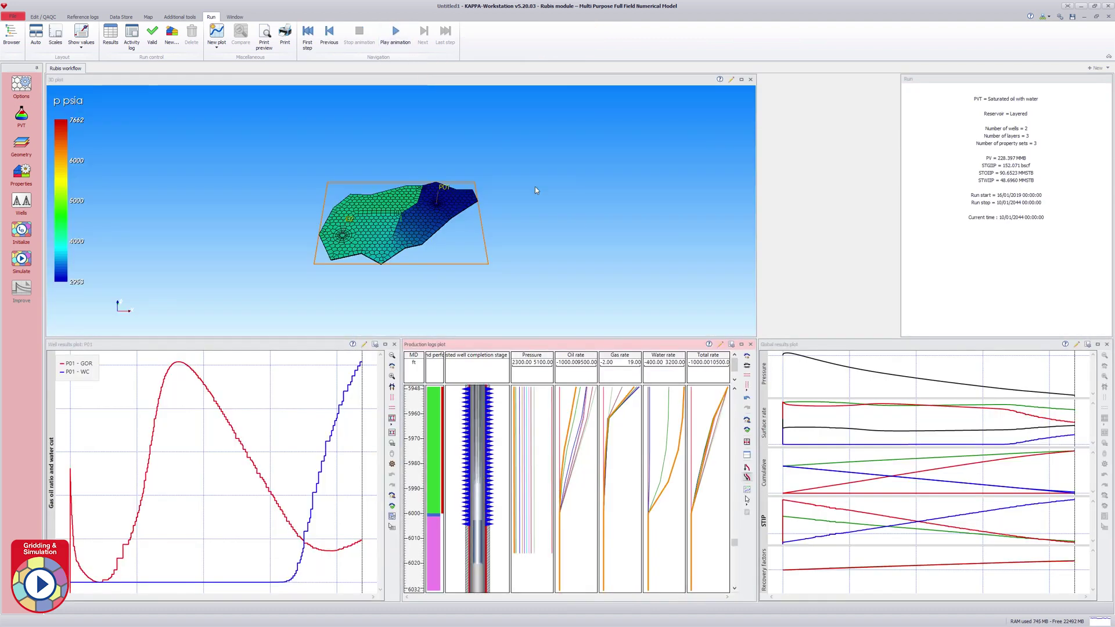
pyautogui.doubleClick(846, 347)
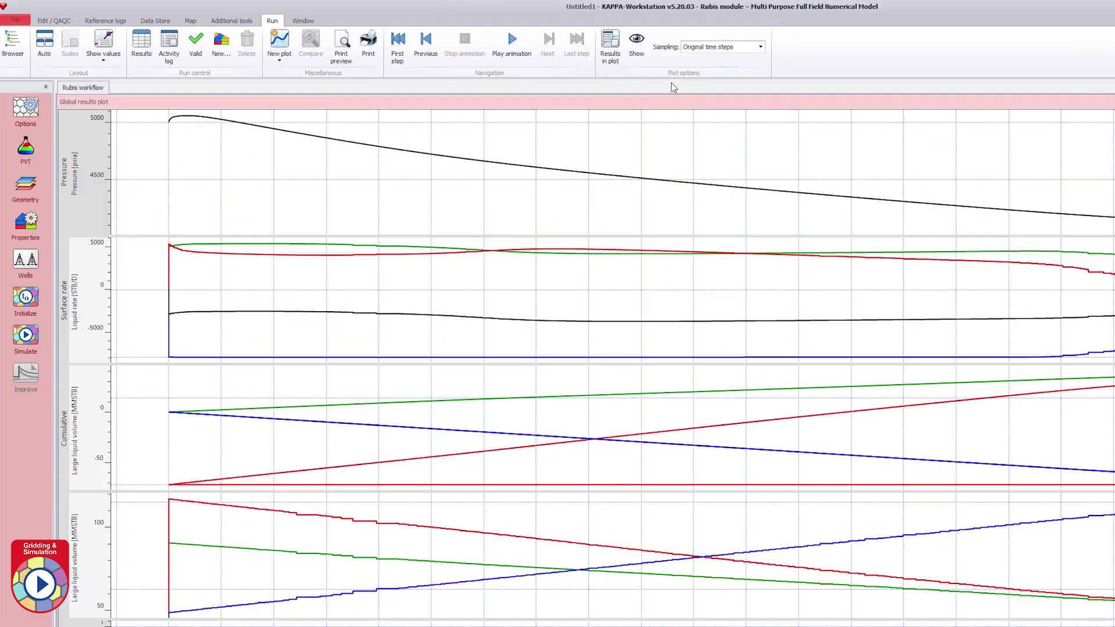
# - Replace the field results with Sand, Shale and Bottom layer STOIP curves
pyautogui.click(638, 54)
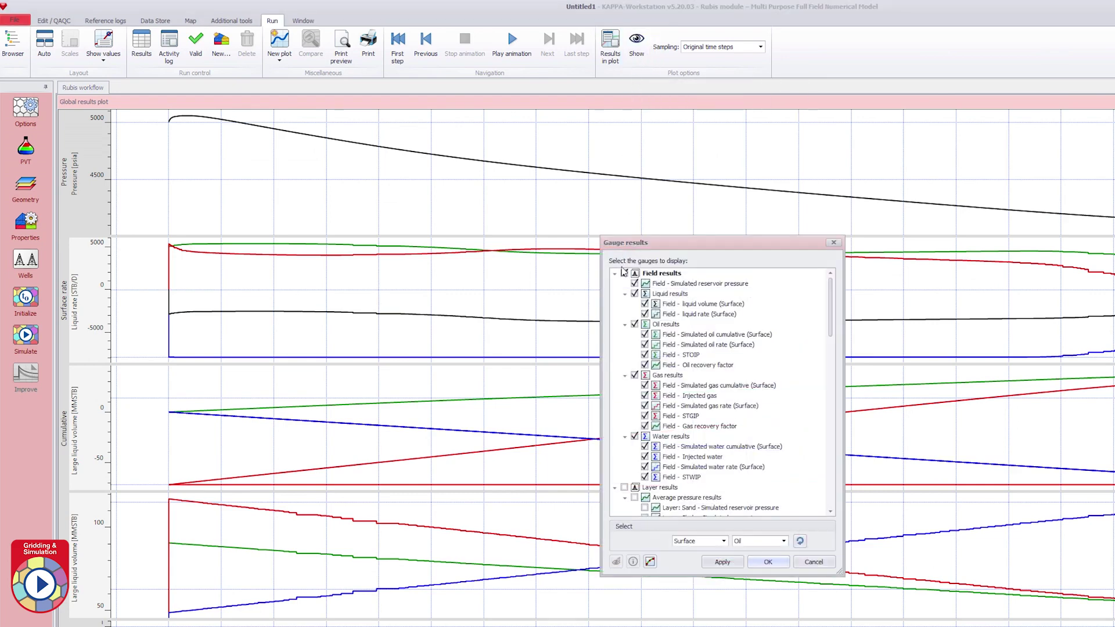
pyautogui.click(624, 273)
pyautogui.click(616, 274)
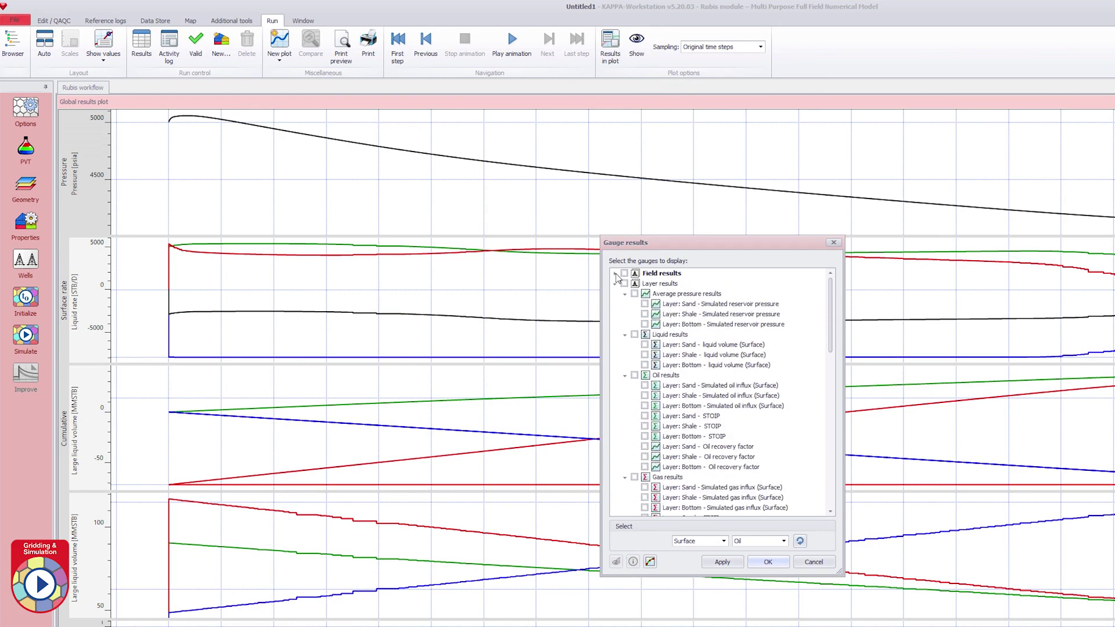
pyautogui.click(645, 416)
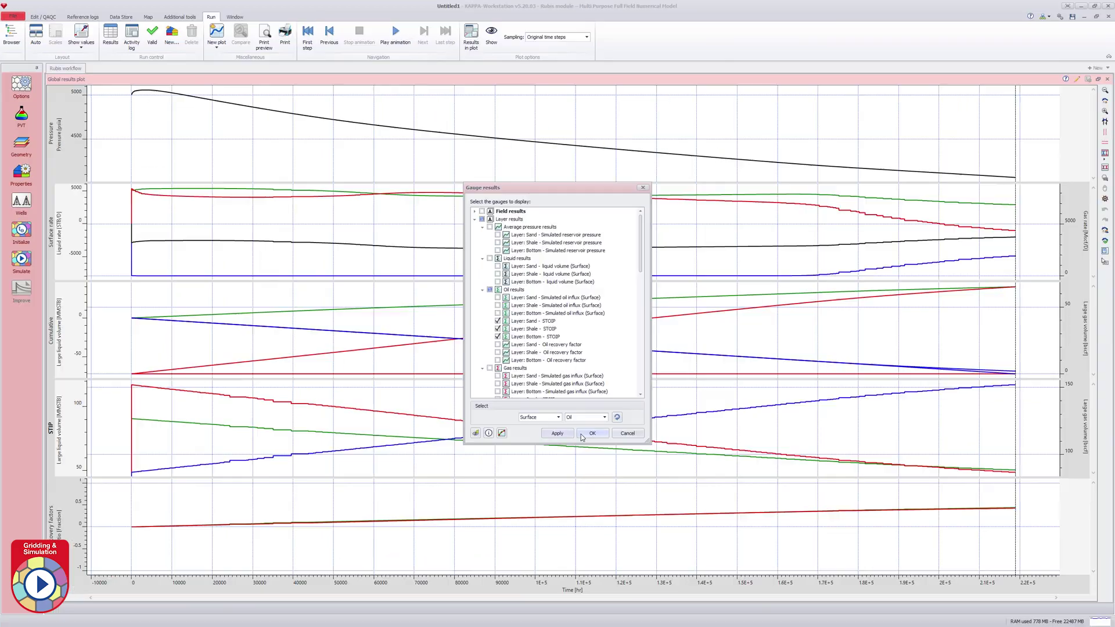
pyautogui.click(582, 435)
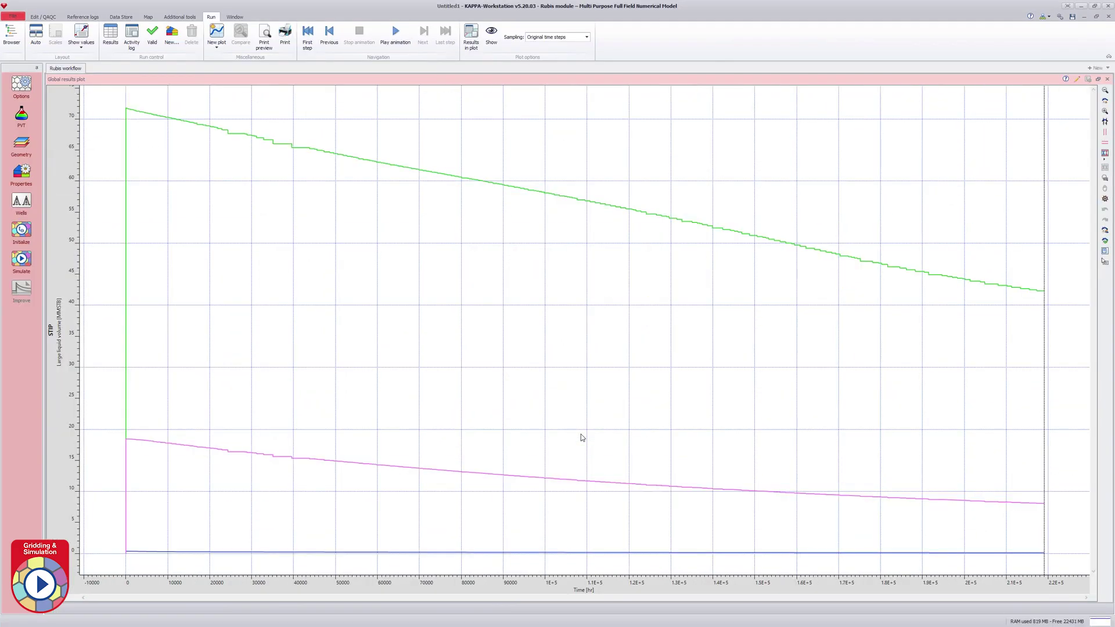
# - Add a legend to the STOIP plot and restore the tiled layout
pyautogui.rightClick(582, 437)
pyautogui.click(595, 440)
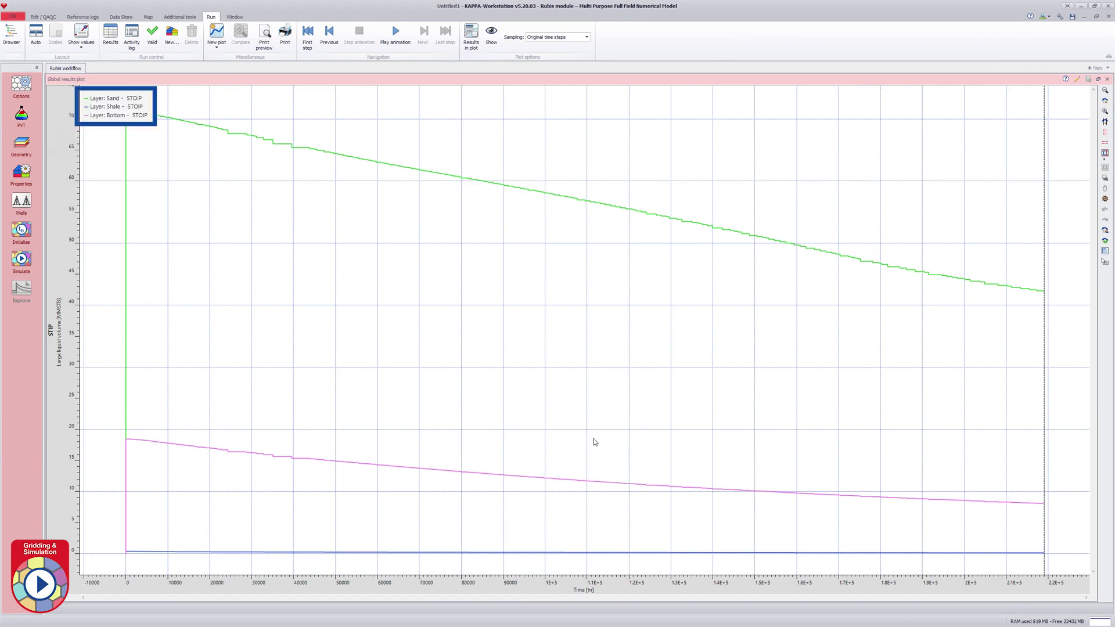
pyautogui.click(596, 275)
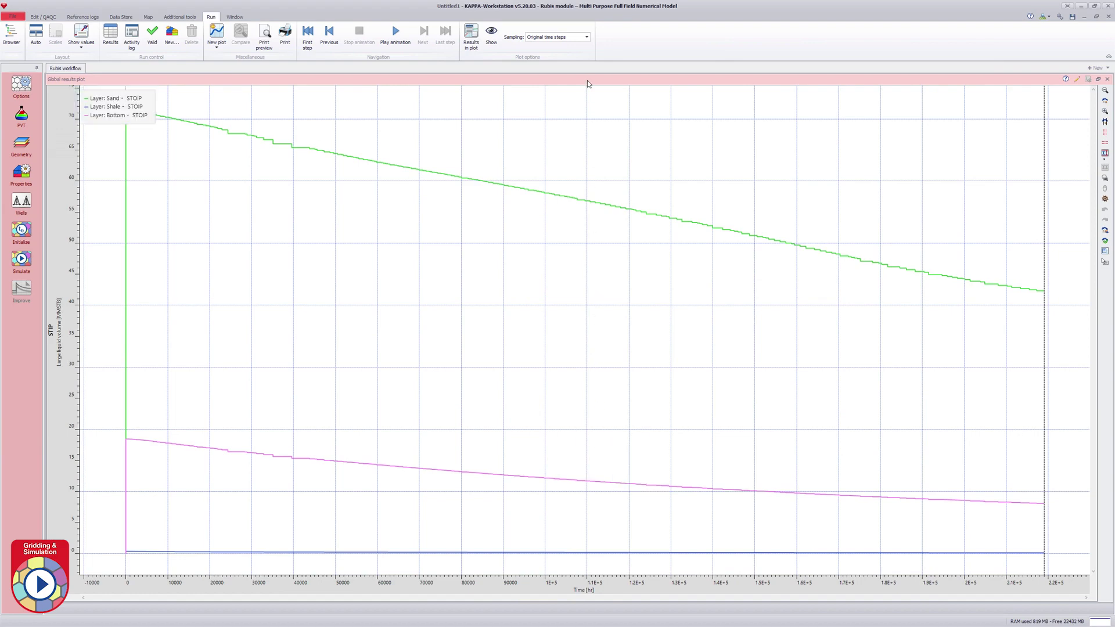
pyautogui.doubleClick(587, 83)
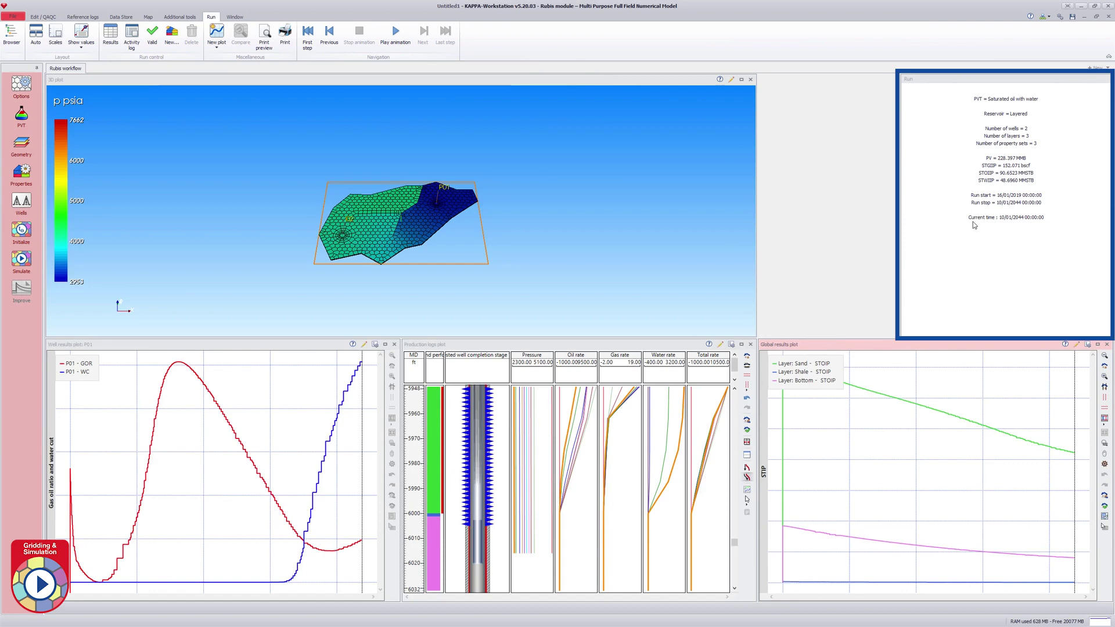
# - Review the run's detailed Results window enlarged, close it, and maximize the 3D pressure plot
pyautogui.doubleClick(1000, 232)
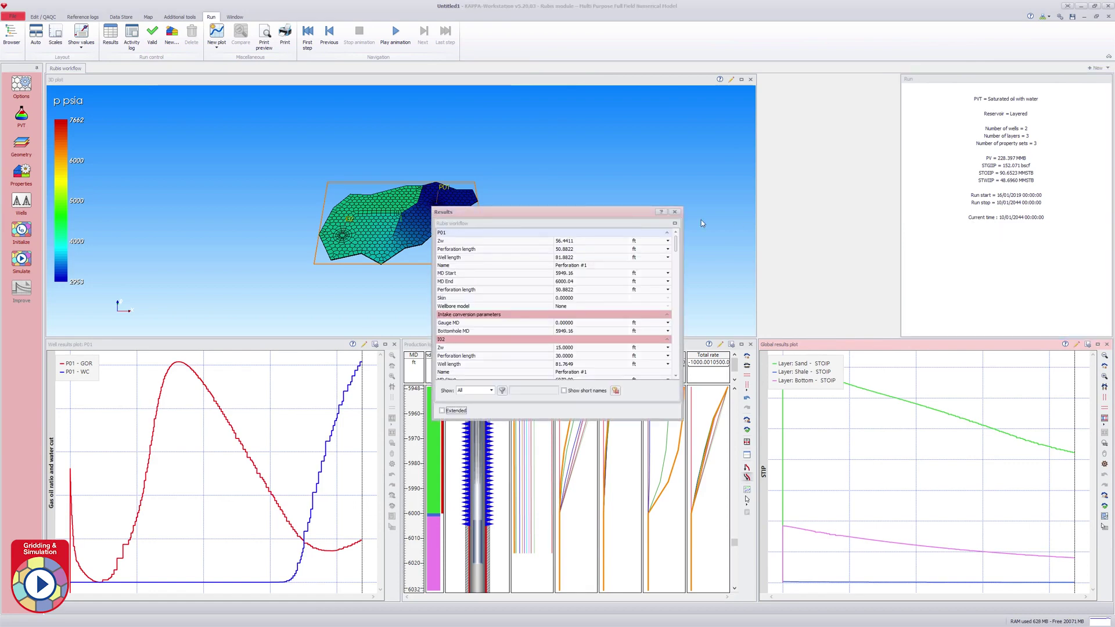
pyautogui.moveTo(642, 210); pyautogui.dragTo(676, 34)
pyautogui.moveTo(688, 217); pyautogui.dragTo(697, 624)
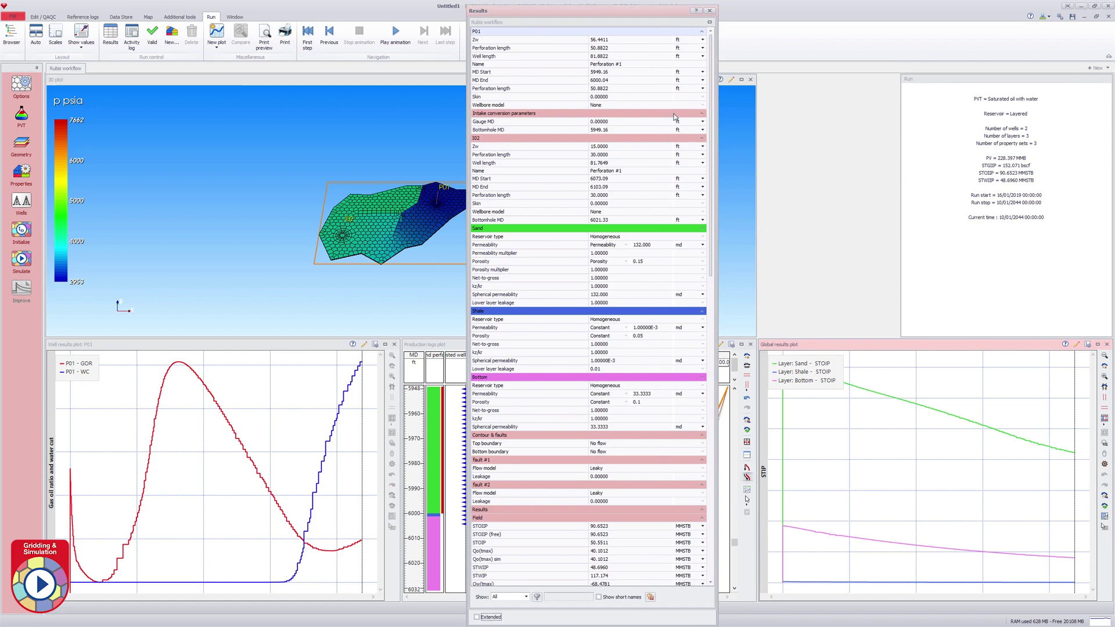
pyautogui.click(711, 11)
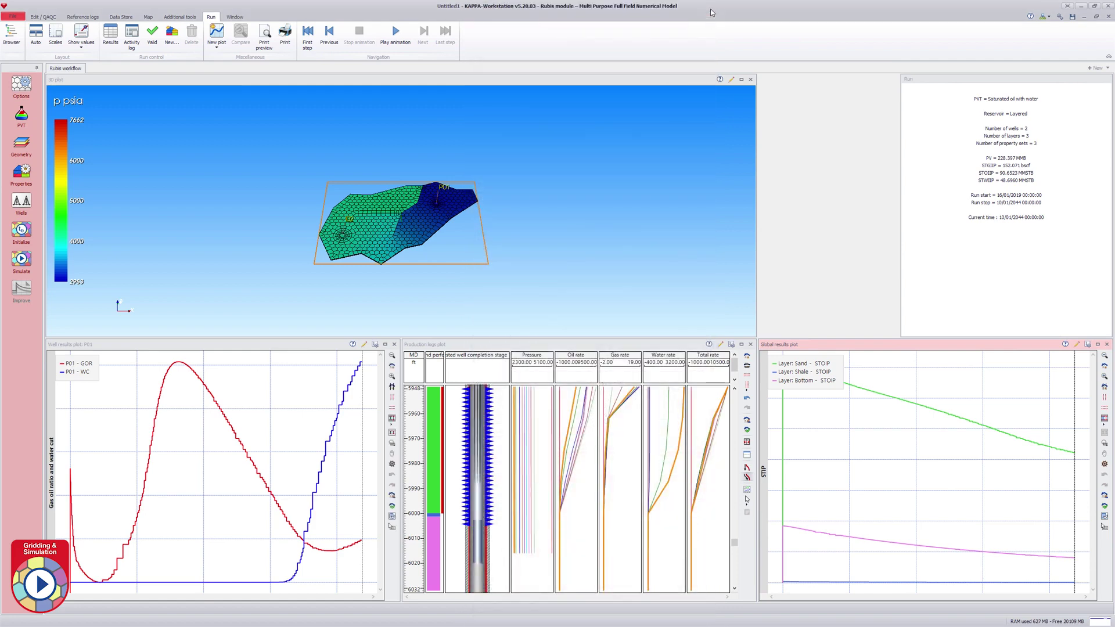
pyautogui.doubleClick(587, 82)
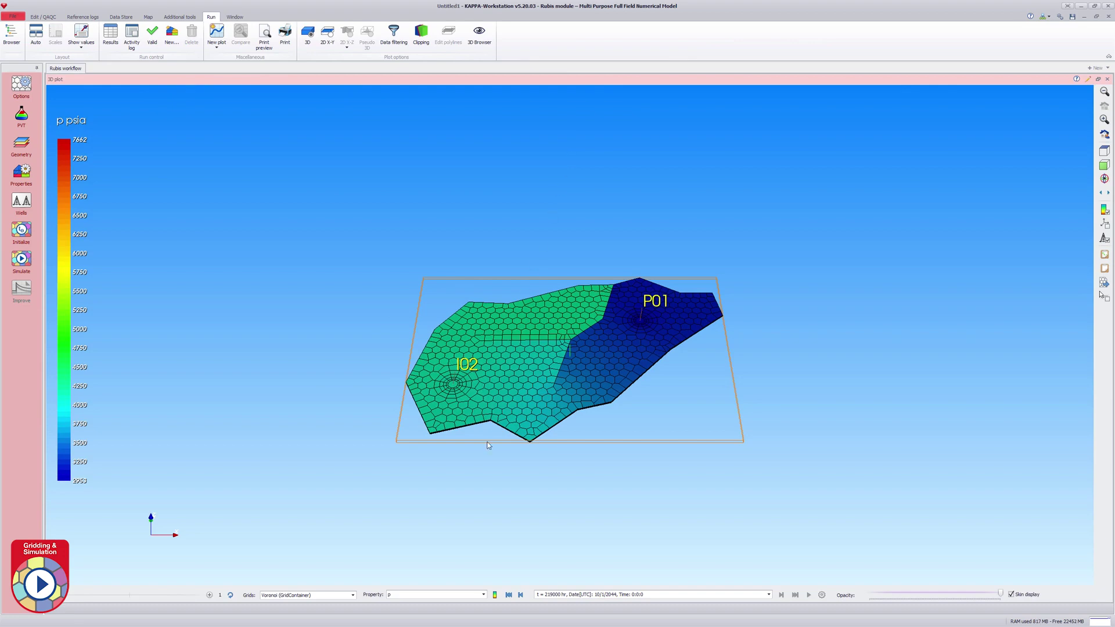
# - Set the grid's vertical exaggeration to 20 and play the pressure animation from the first step
pyautogui.click(508, 594)
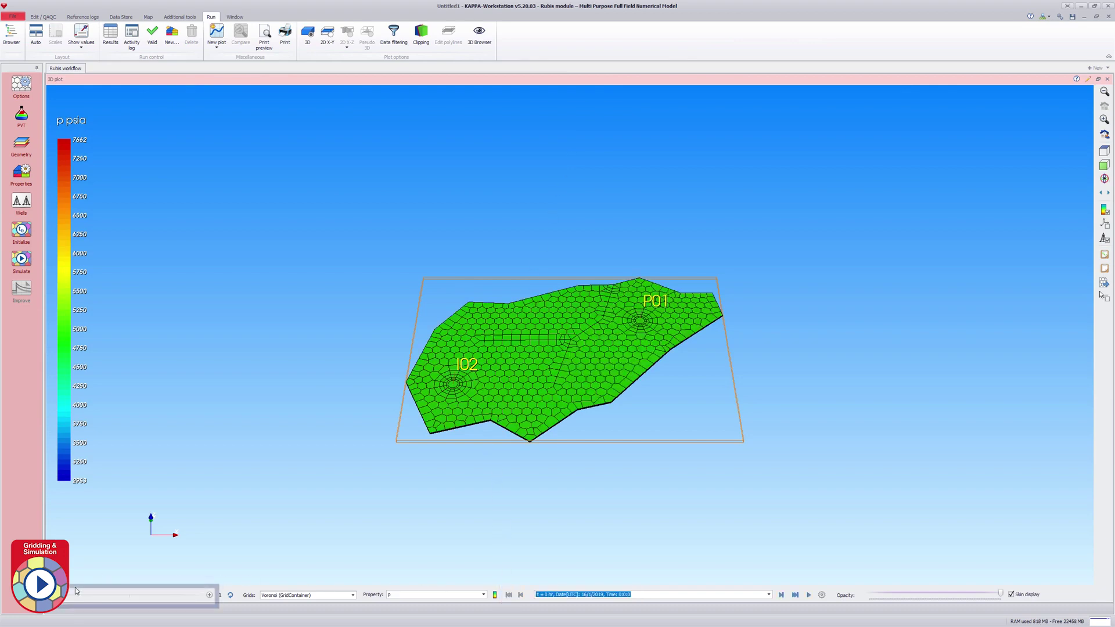
pyautogui.moveTo(71, 597); pyautogui.dragTo(207, 608)
pyautogui.scroll(3, 424, 561)
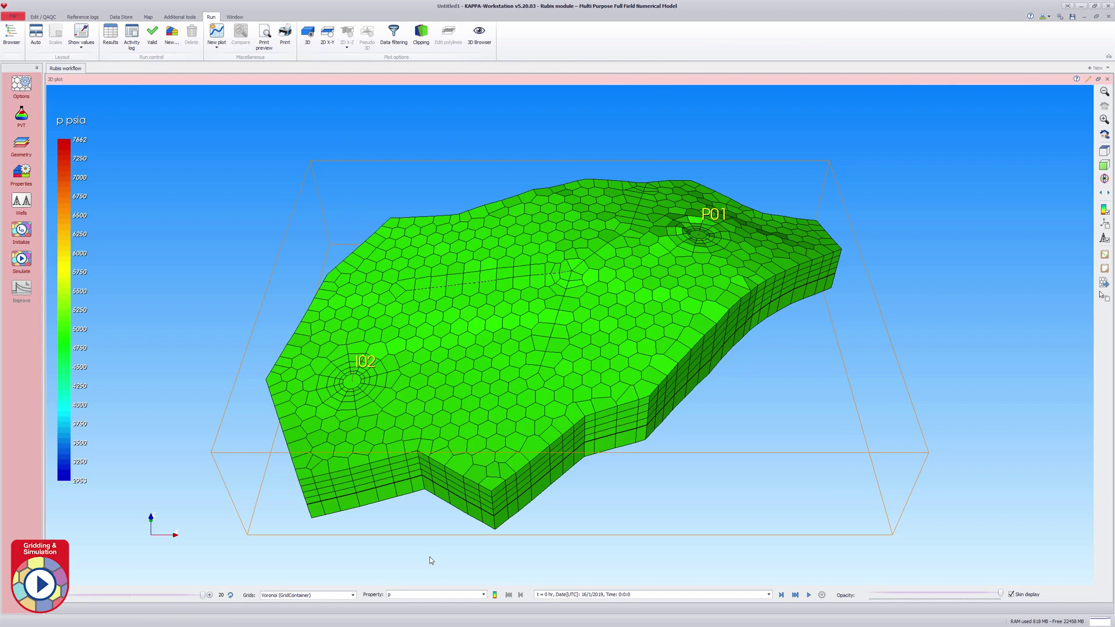
pyautogui.click(808, 594)
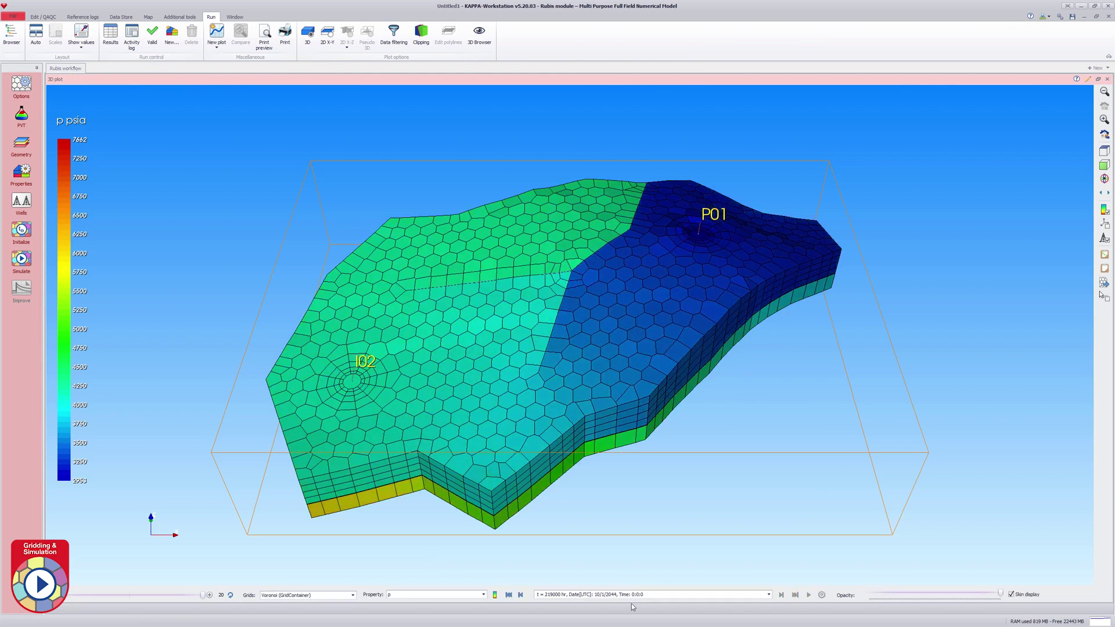
# - Switch the 3D property to water saturation Sw and replay it from the first time step
pyautogui.click(484, 594)
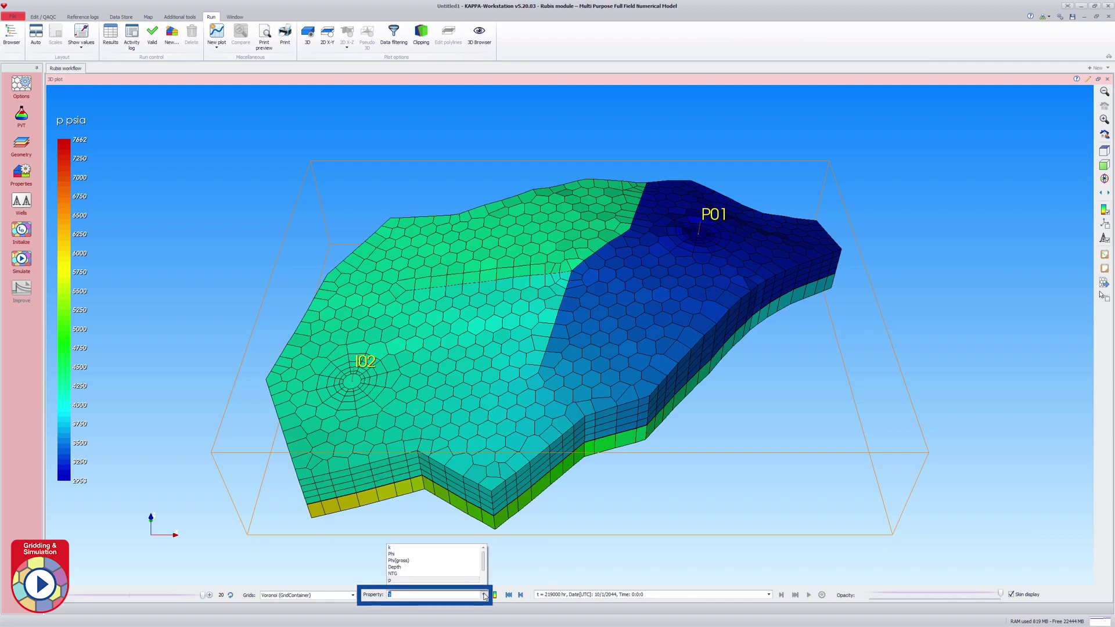
pyautogui.scroll(-2, 482, 580)
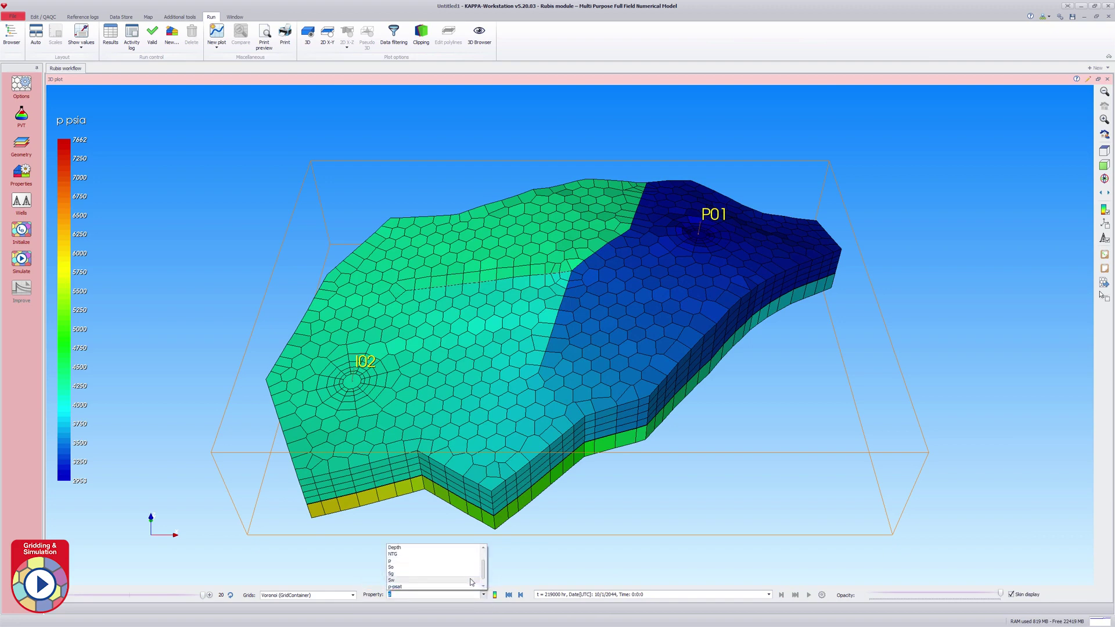
pyautogui.click(471, 580)
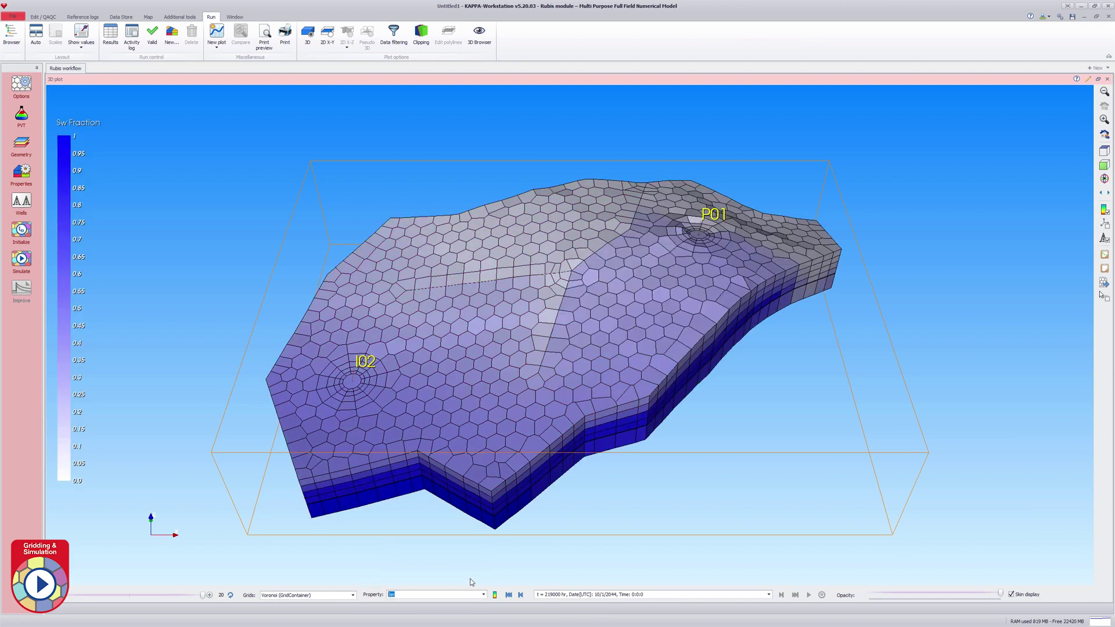
pyautogui.click(508, 594)
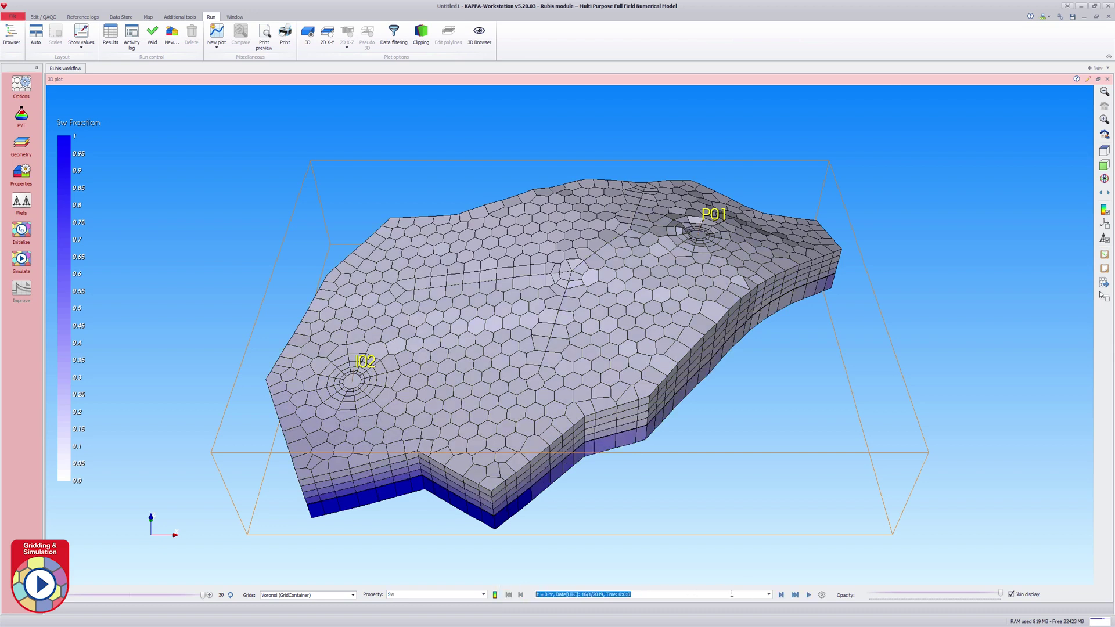
pyautogui.click(808, 595)
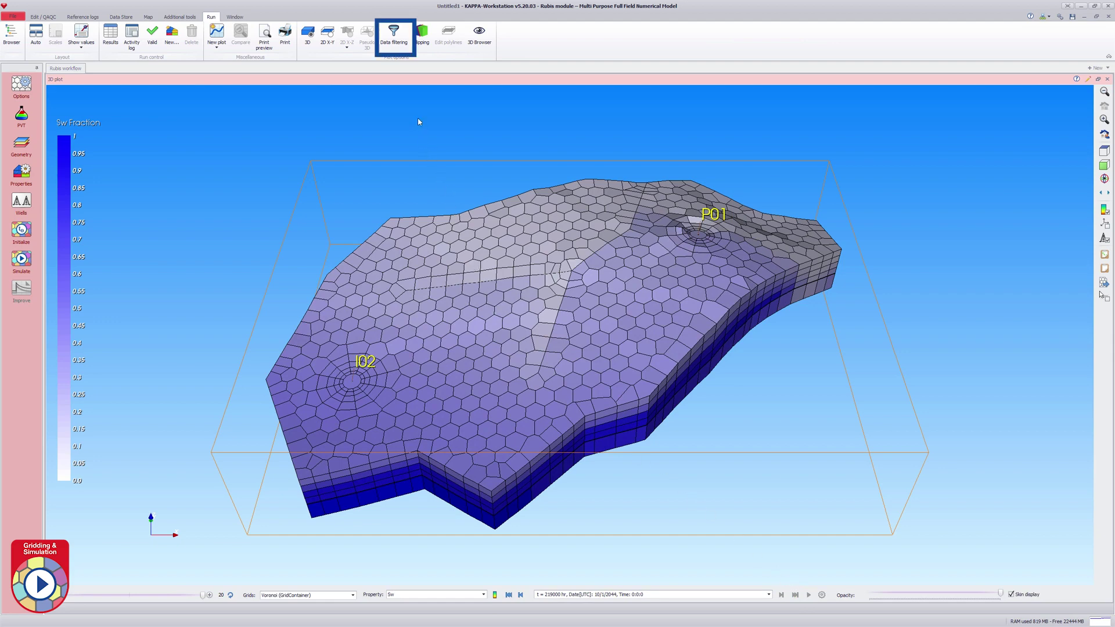
# - Filter the 3D grid to cells with Sw above 0.75 and replay the saturation animation
pyautogui.click(395, 38)
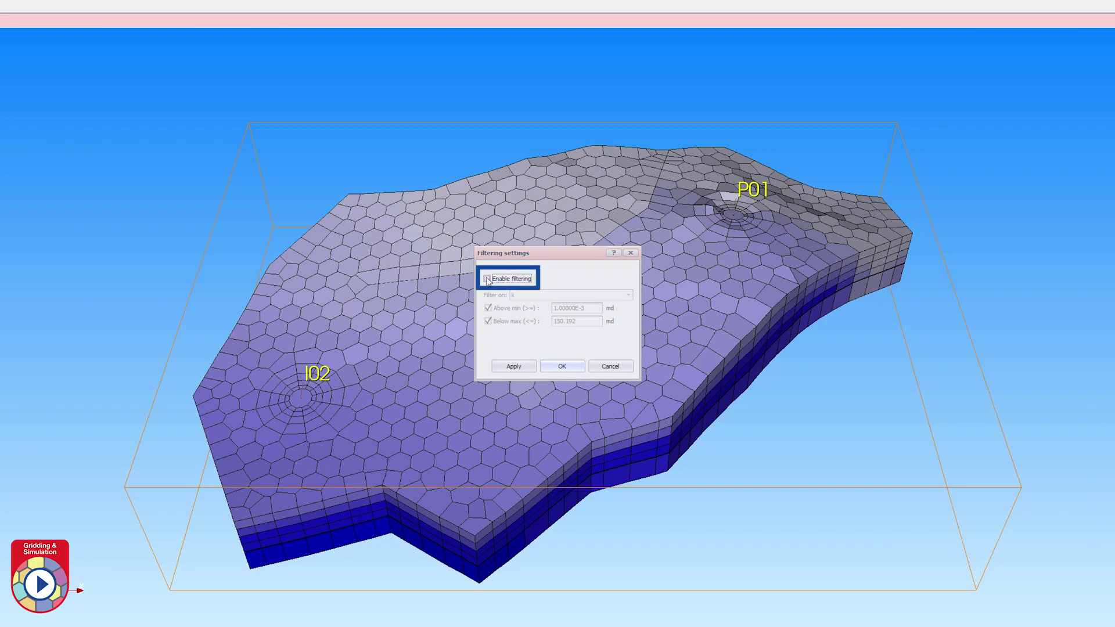
pyautogui.click(501, 286)
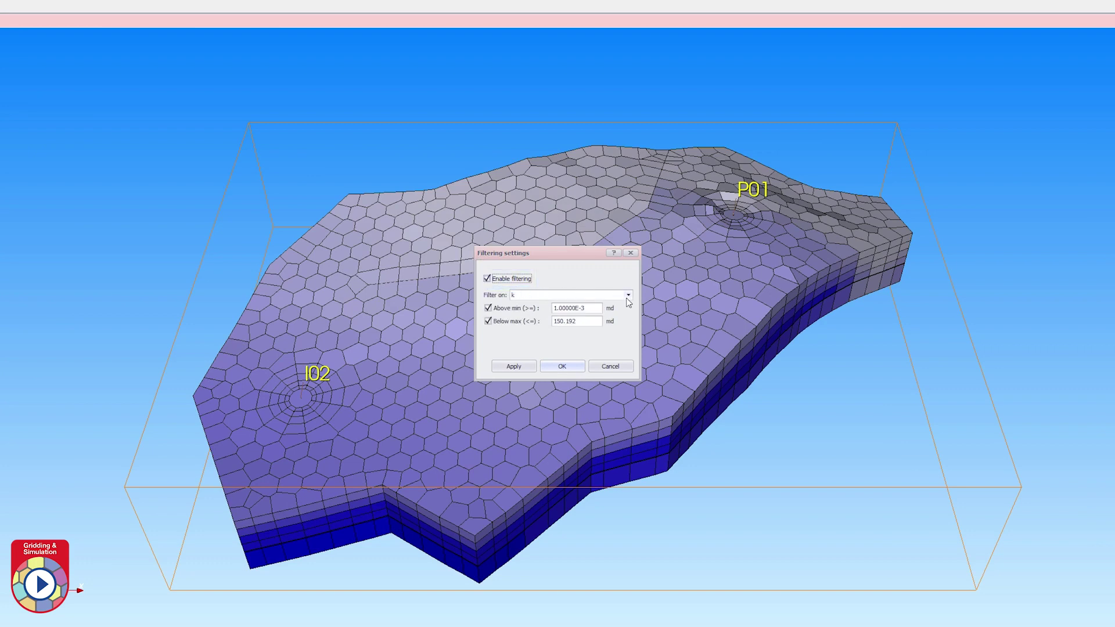
pyautogui.click(628, 296)
pyautogui.scroll(-2, 569, 331)
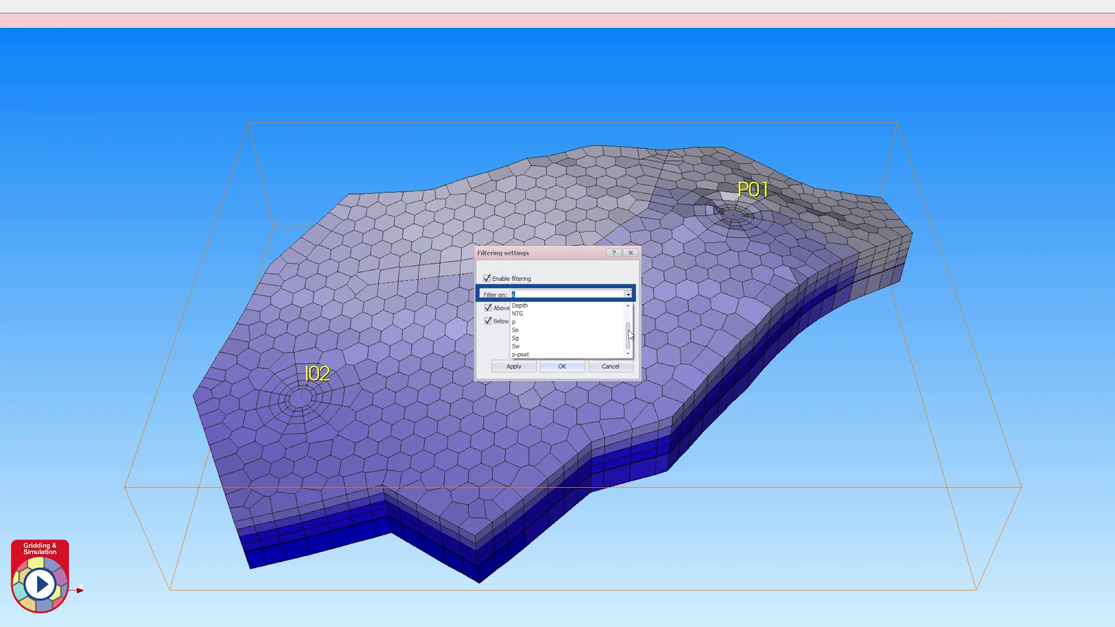
pyautogui.click(590, 346)
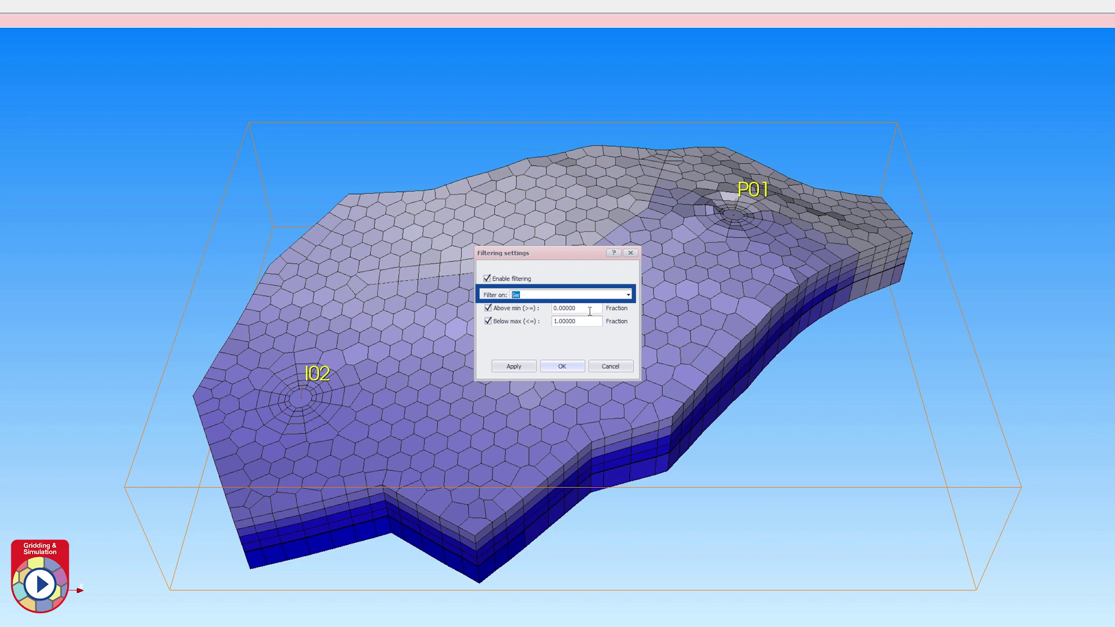
pyautogui.moveTo(581, 308); pyautogui.dragTo(563, 308)
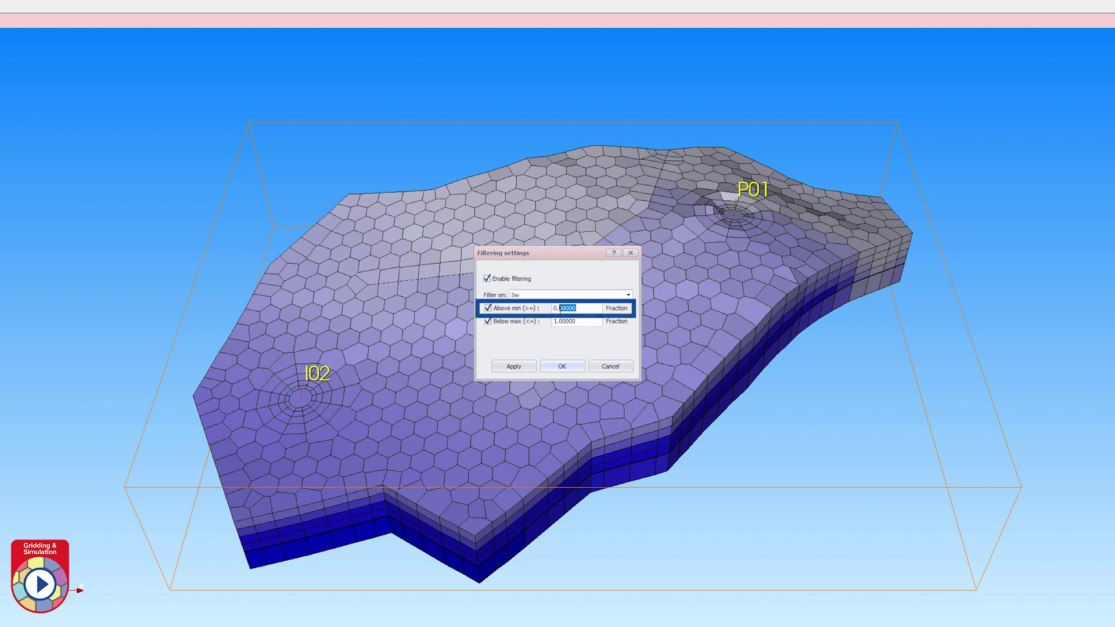
pyautogui.write('75')
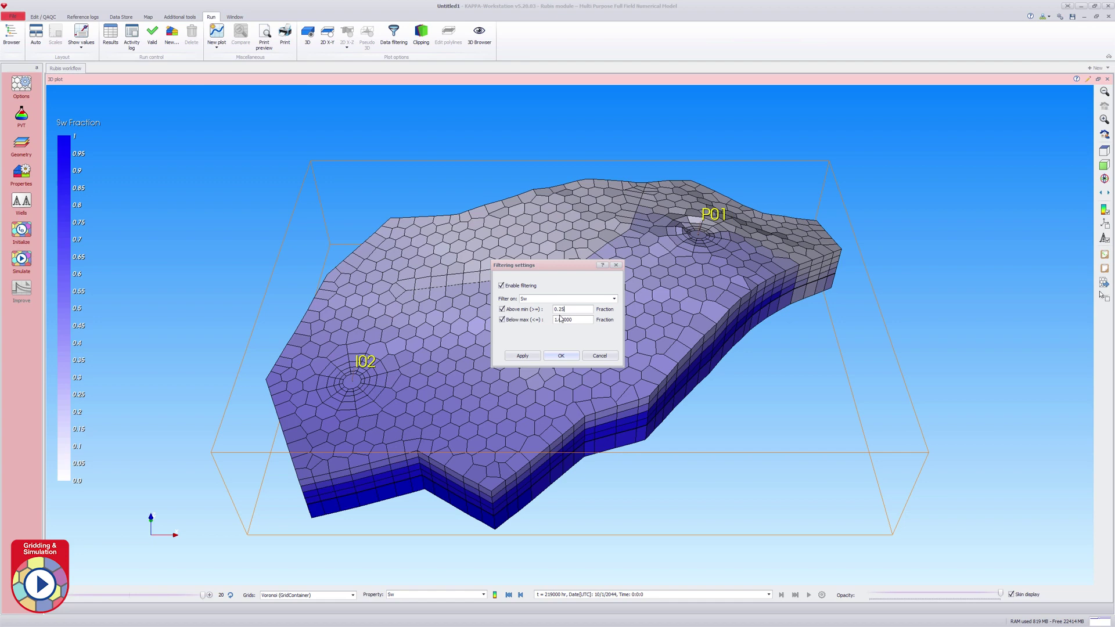
pyautogui.click(563, 356)
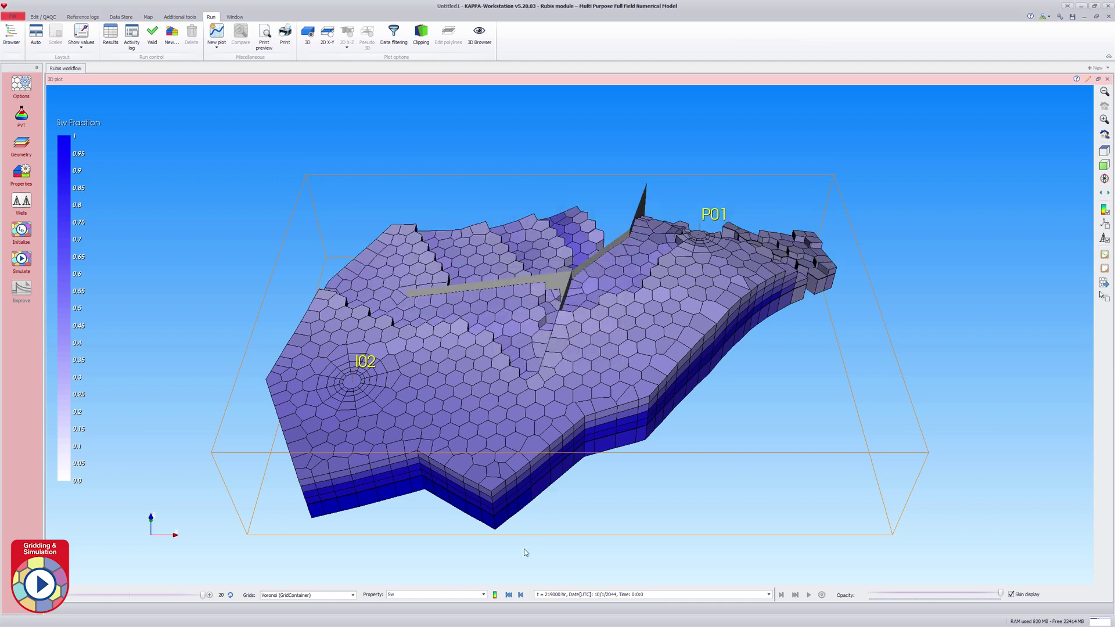
pyautogui.click(509, 595)
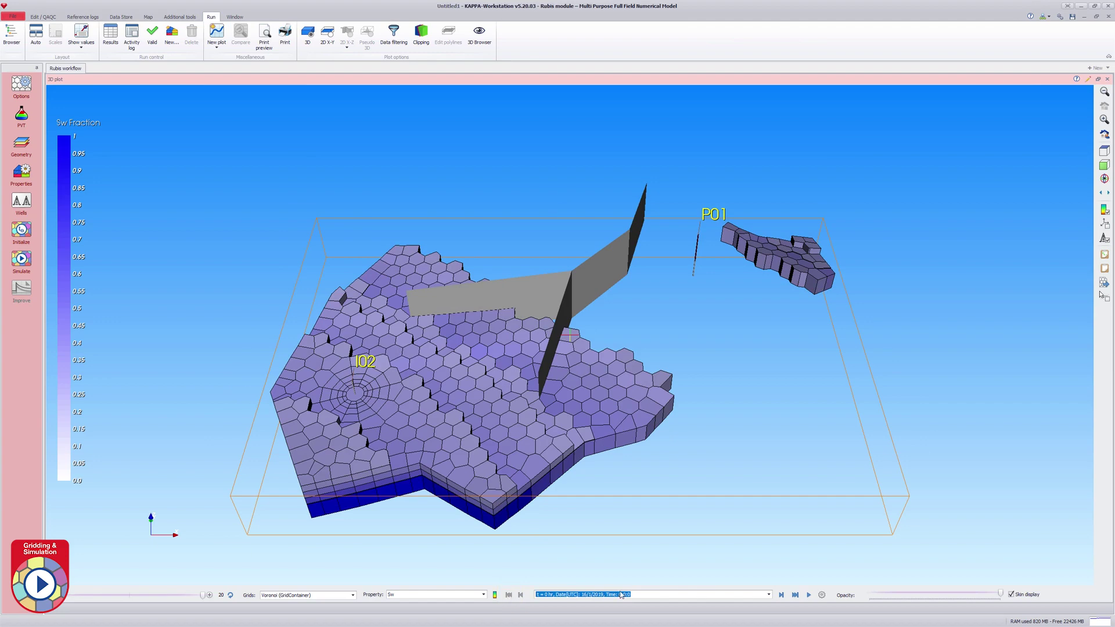
pyautogui.click(808, 595)
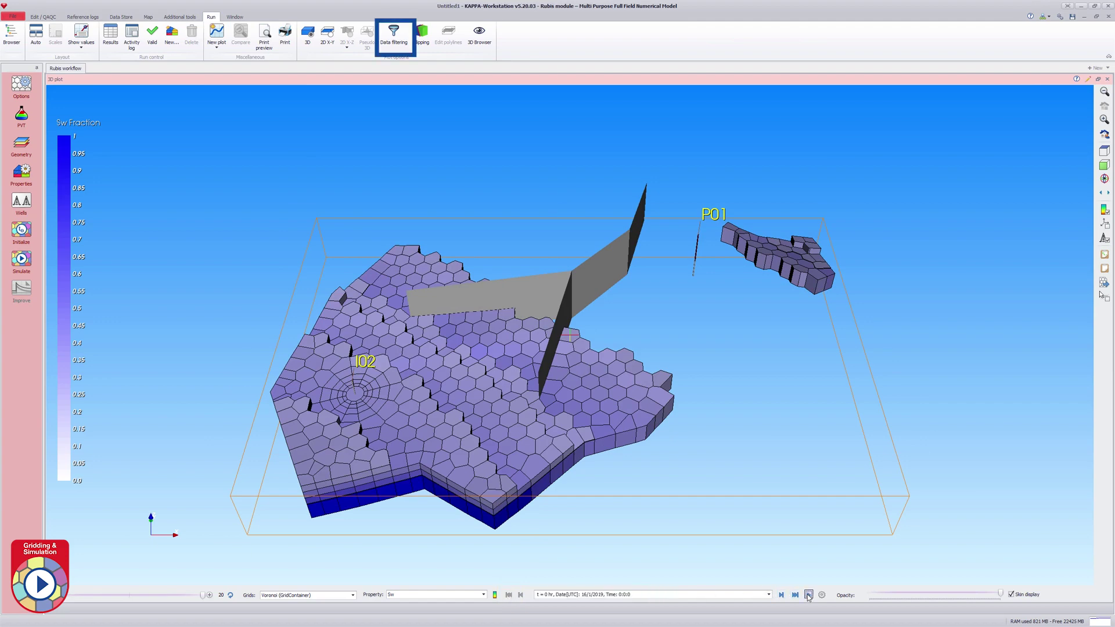